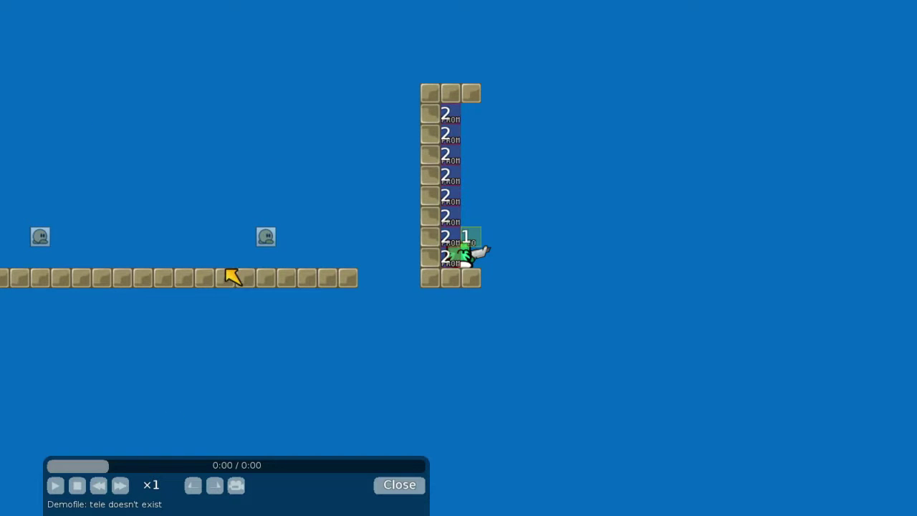
Hide the demo controls and zoom the game view in and out around the tee
key(Escape)
key(KP_Subtract)
key(KP_Subtract)
key(KP_Subtract)
key(KP_Subtract)
key(KP_Subtract)
key(KP_Subtract)
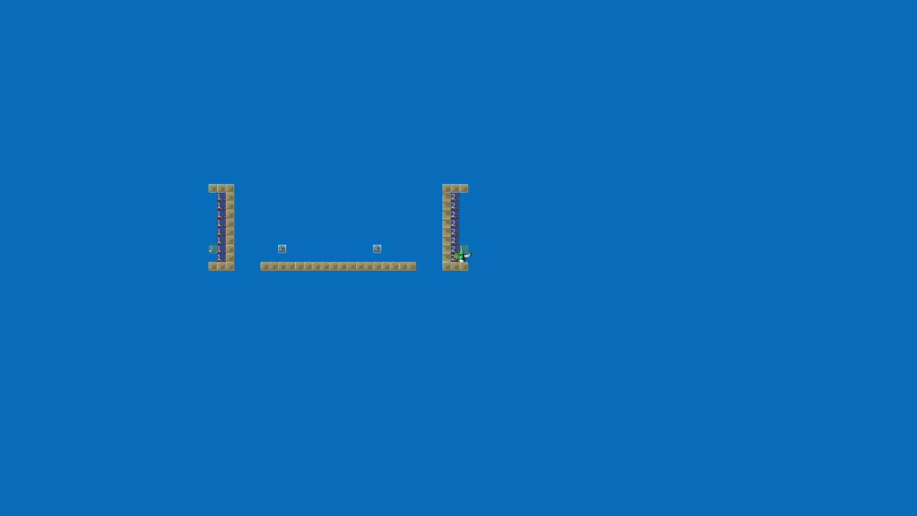
key(KP_Add)
key(KP_Add)
key(KP_Add)
key(KP_Add)
key(KP_Add)
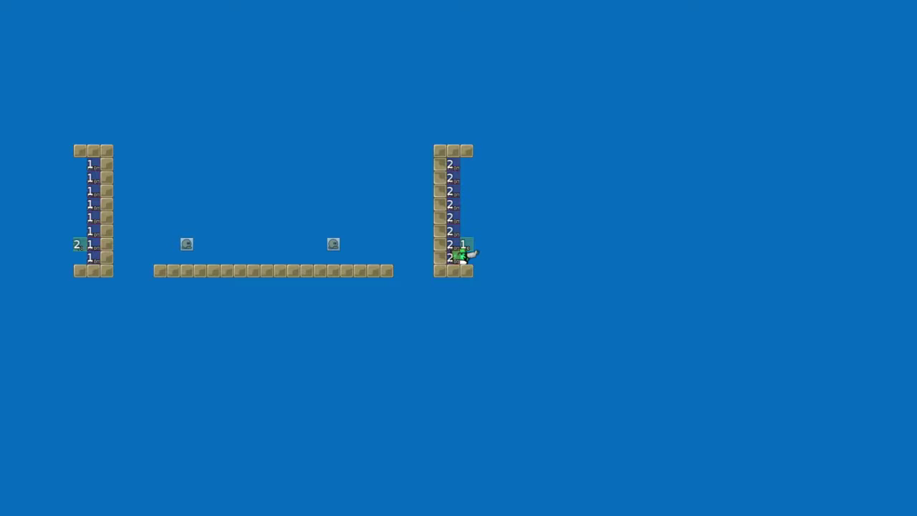
key(KP_Add)
key(KP_Add)
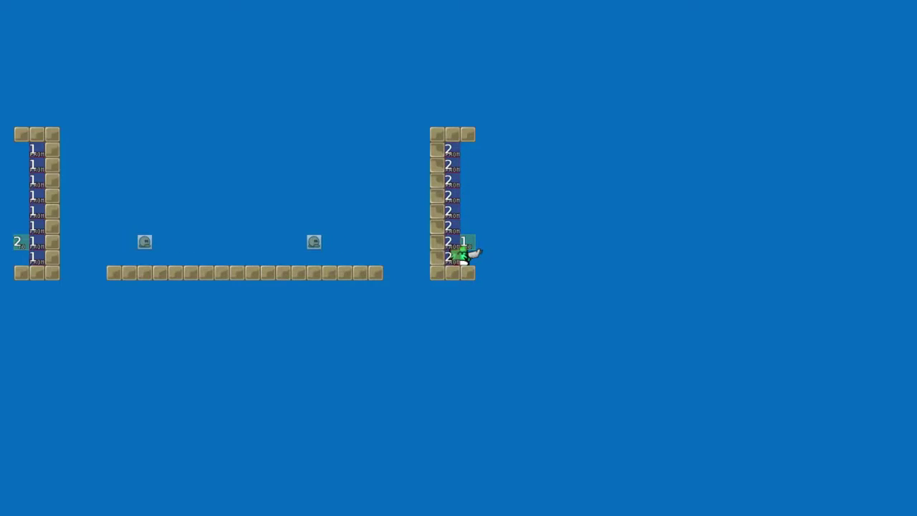
key(KP_Subtract)
key(KP_Subtract)
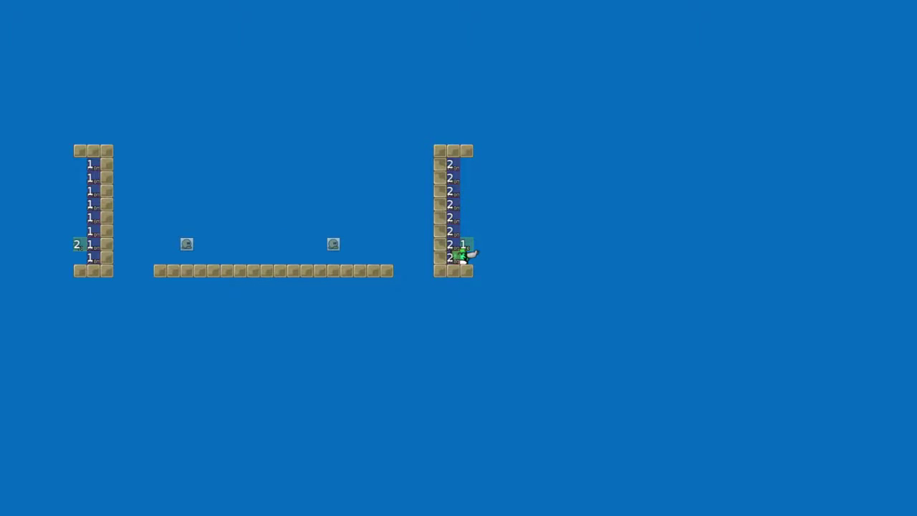
key(Escape)
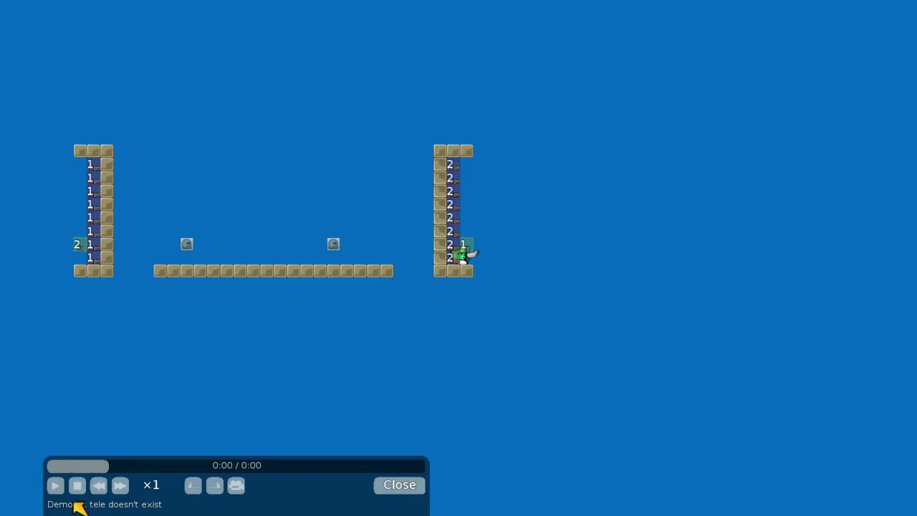
key(KP_Add)
key(KP_Add)
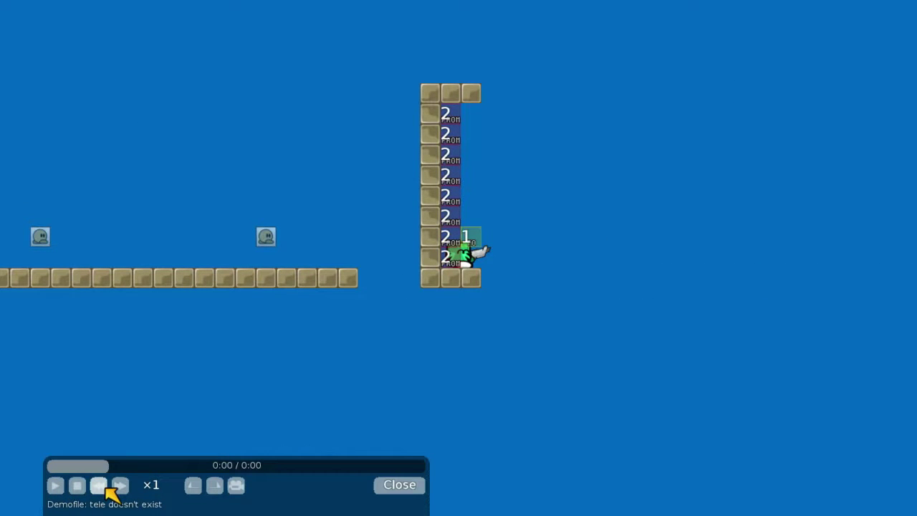
Slow the demo playback to ×0.10, then play, pause and resume it
click(106, 486)
click(106, 486)
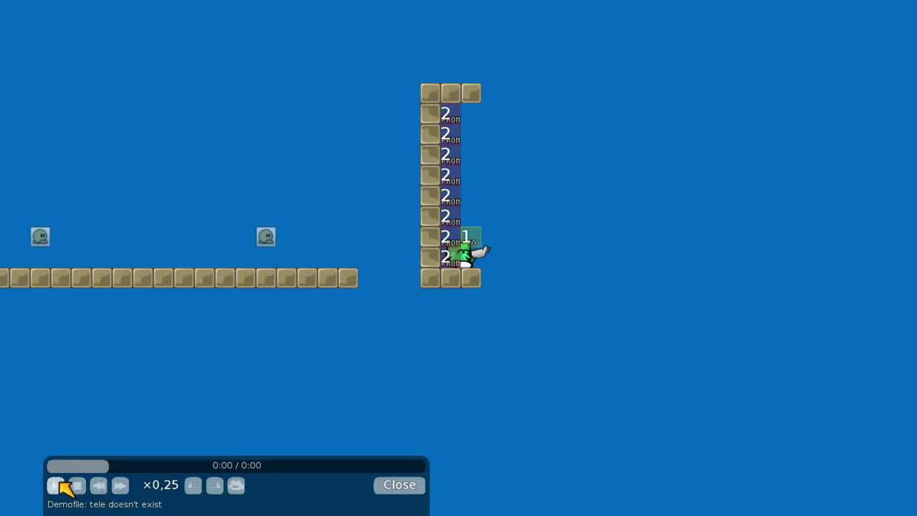
click(61, 484)
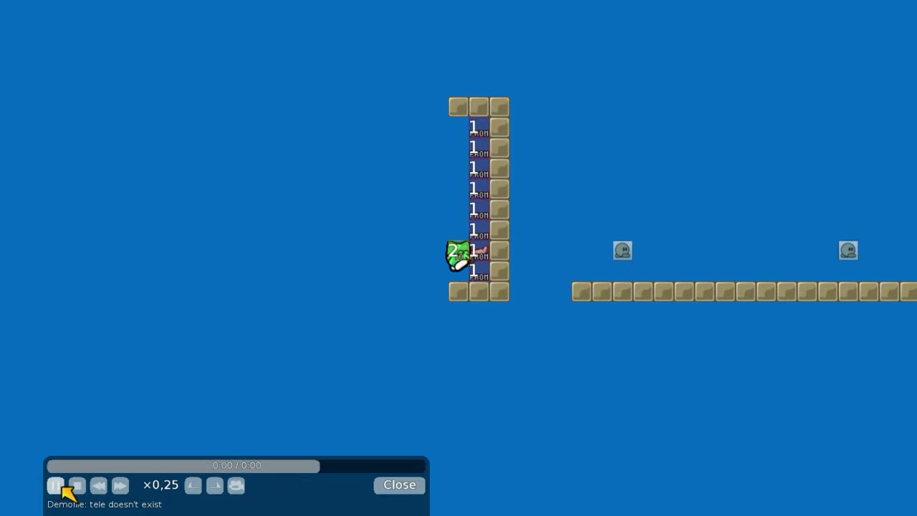
click(61, 487)
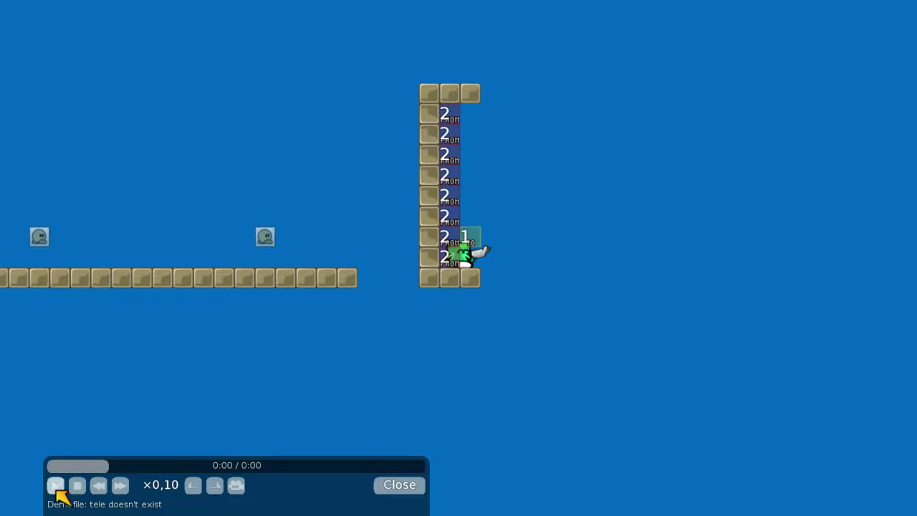
click(56, 487)
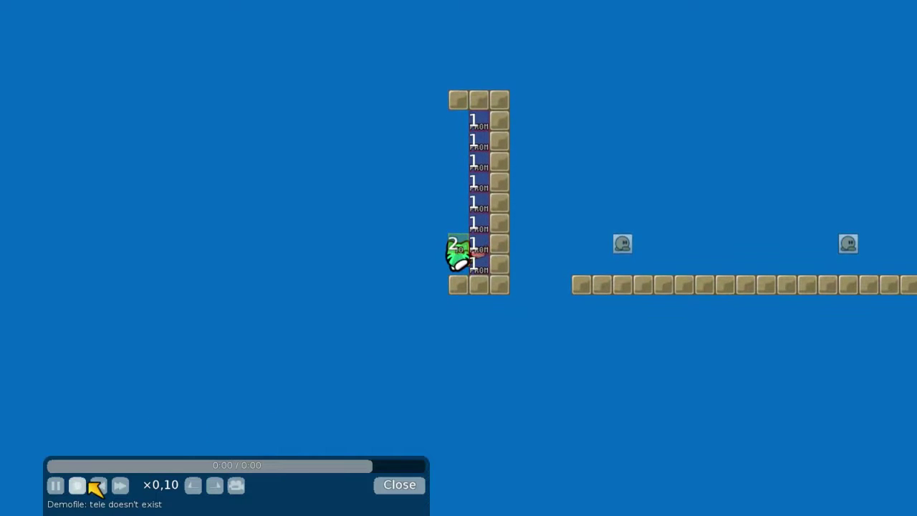
Stop and replay the demo, jump back on the progress bar, then close the demo player
click(78, 486)
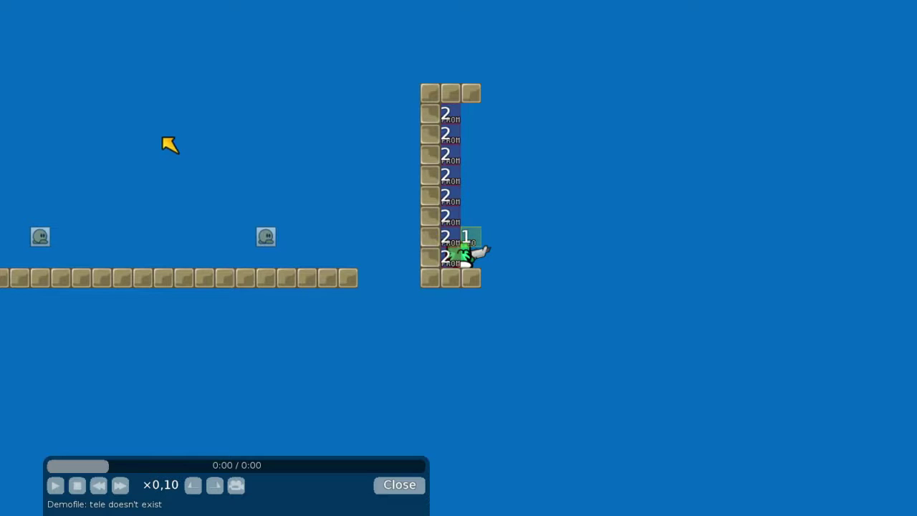
click(59, 486)
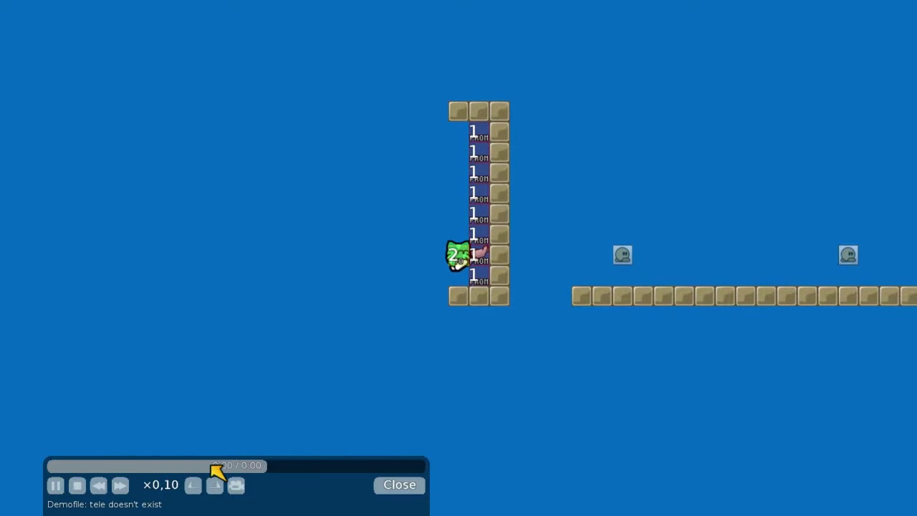
click(77, 486)
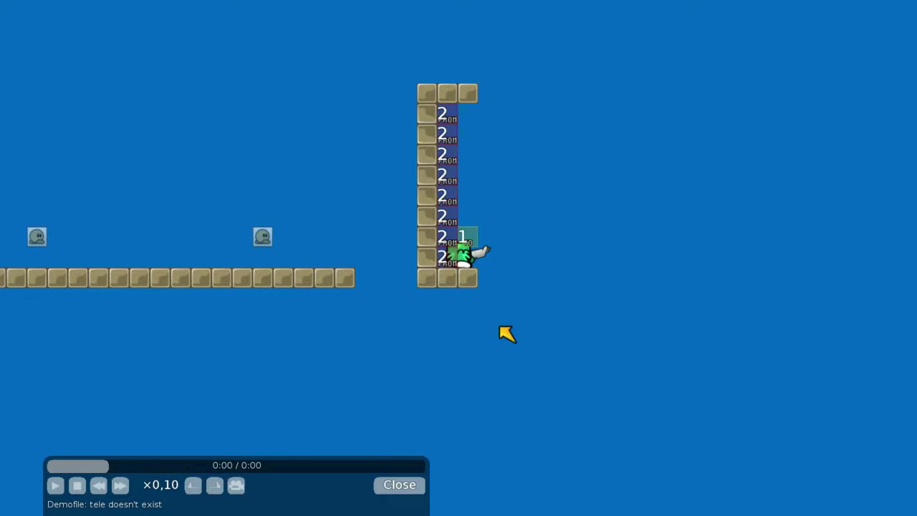
click(410, 492)
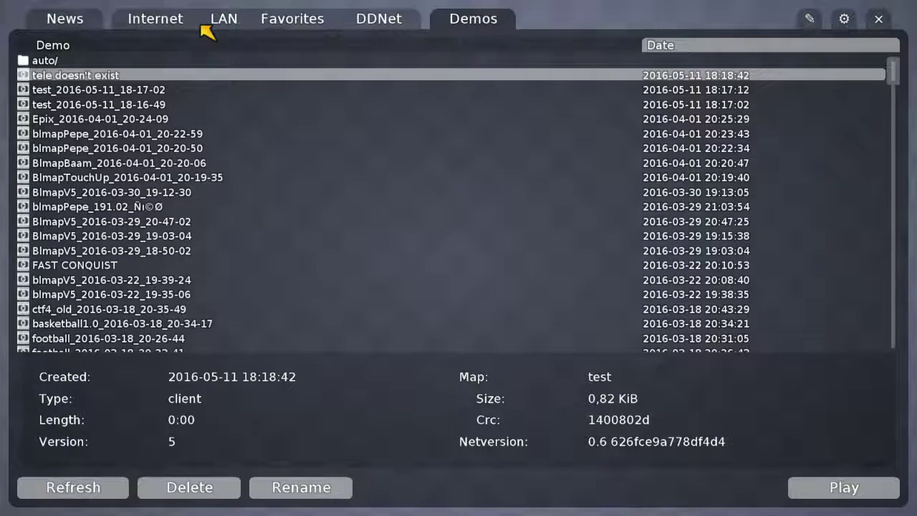
View the two LAN servers, then launch the map editor with Ctrl+Shift+E
click(206, 21)
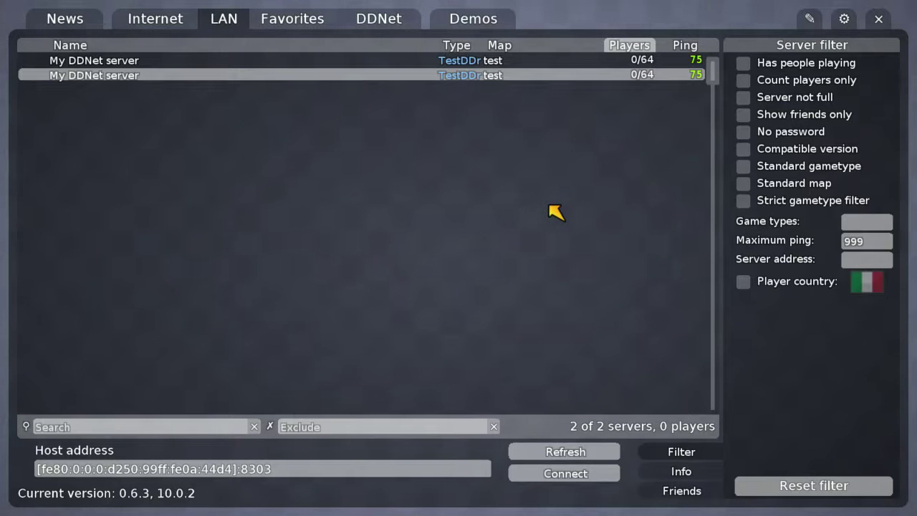
key(ctrl+shift+e)
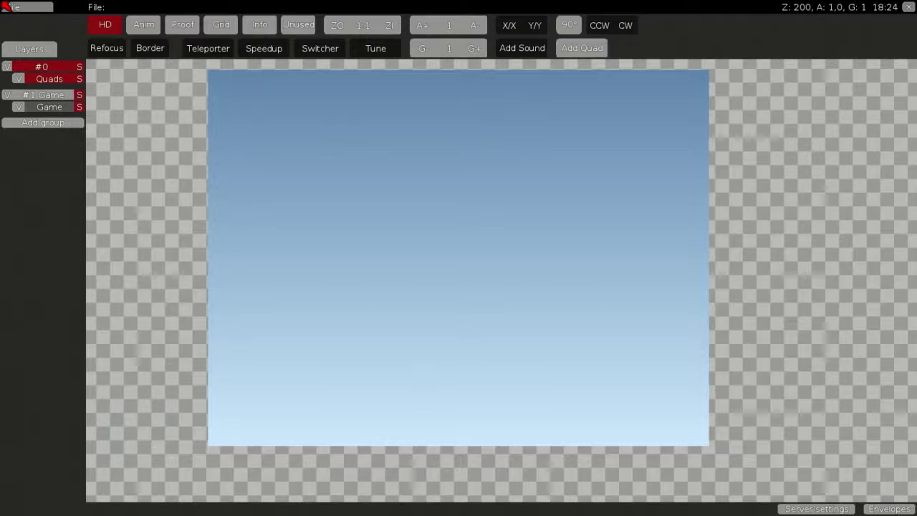
Zoom the editor view and select the '#1 Game' group in the Layers panel
scroll(344, 126, down, 2)
scroll(151, 275, down, 1)
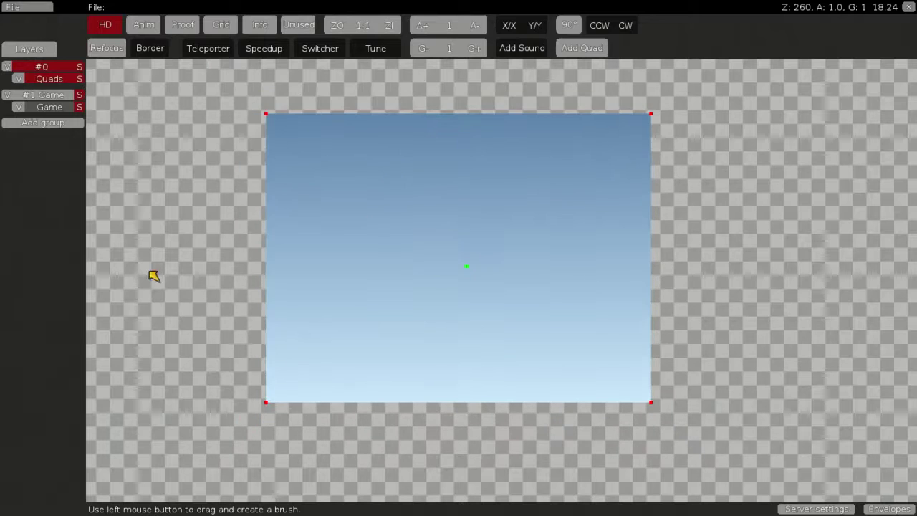
scroll(434, 270, up, 5)
scroll(379, 272, down, 1)
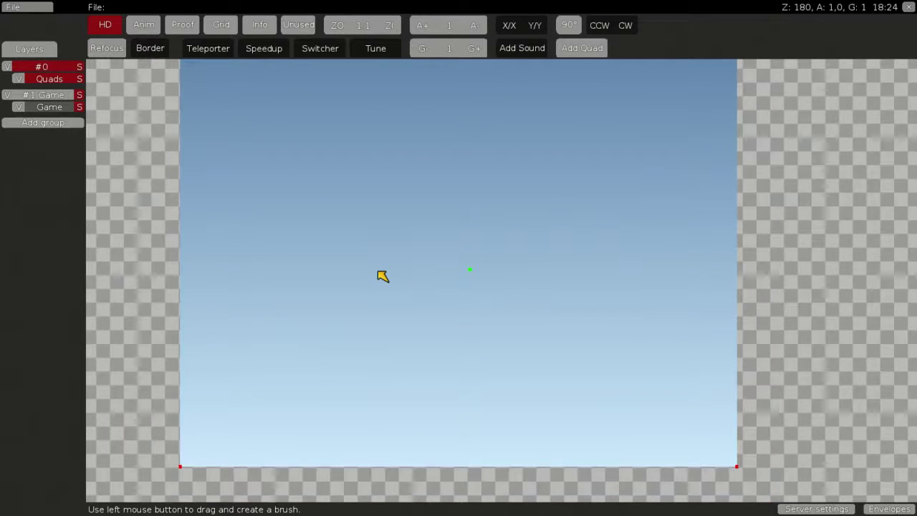
scroll(377, 270, up, 2)
scroll(378, 275, down, 4)
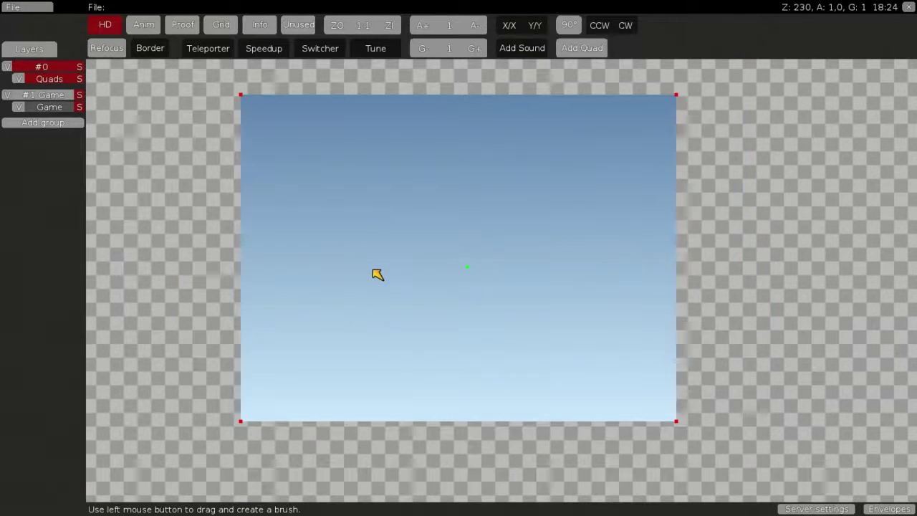
click(45, 95)
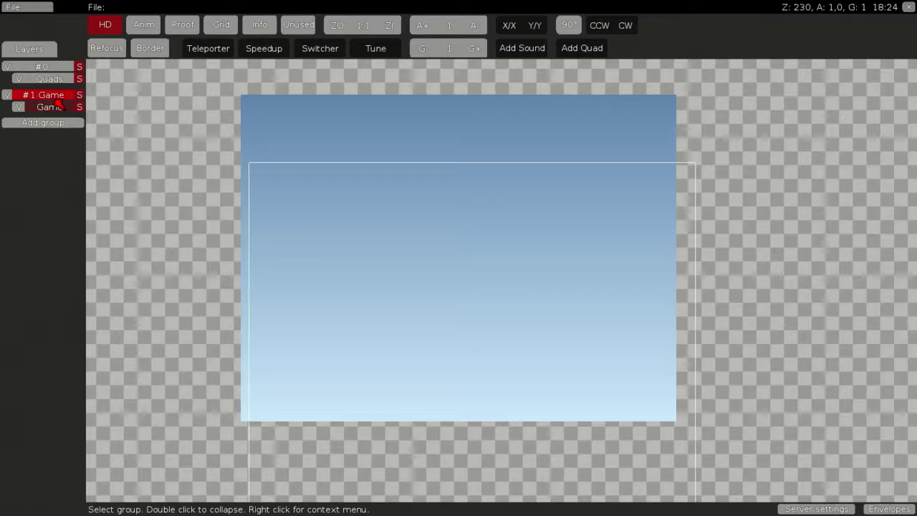
Expand the '#1 Game' group and add a Tele layer to it with 'Add tele layer'
right_click(57, 101)
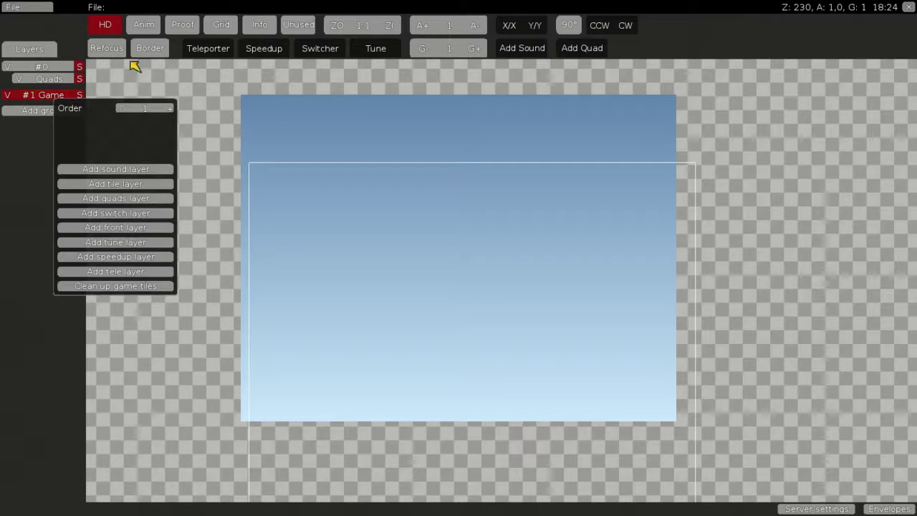
click(32, 106)
right_click(32, 99)
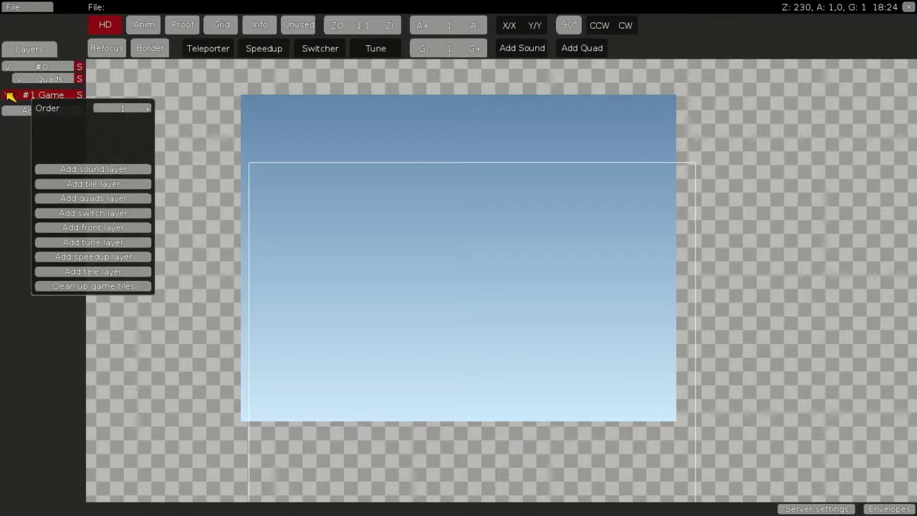
click(33, 94)
double_click(34, 94)
right_click(58, 95)
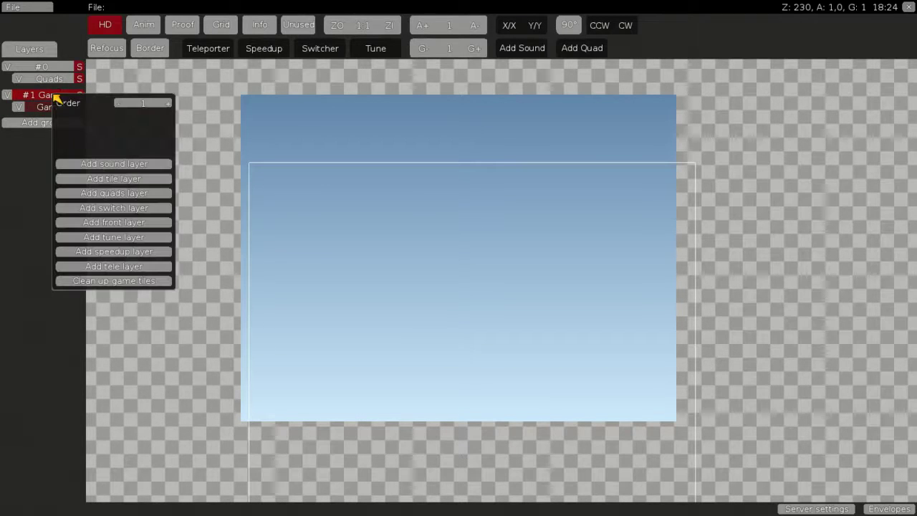
click(130, 273)
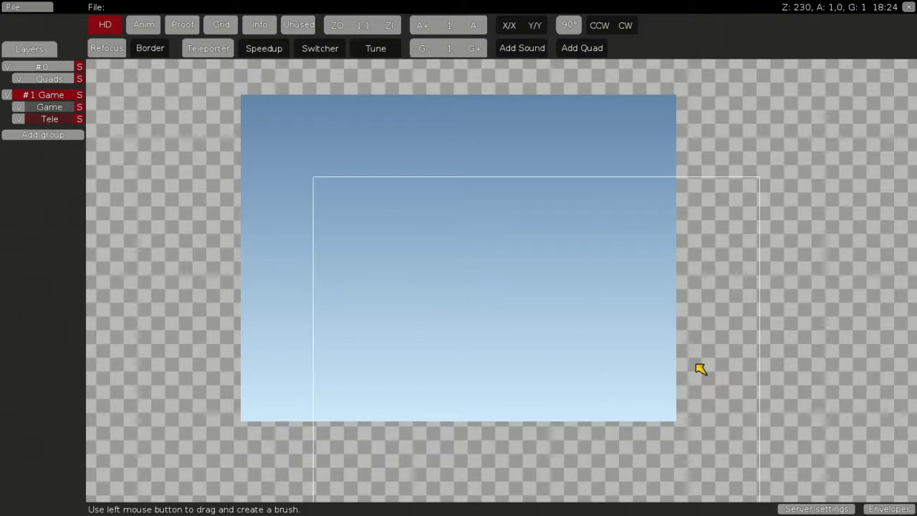
Try grabbing the FROM teleporter tiles as a brush, then clear it
scroll(454, 293, up, 3)
scroll(427, 237, up, 2)
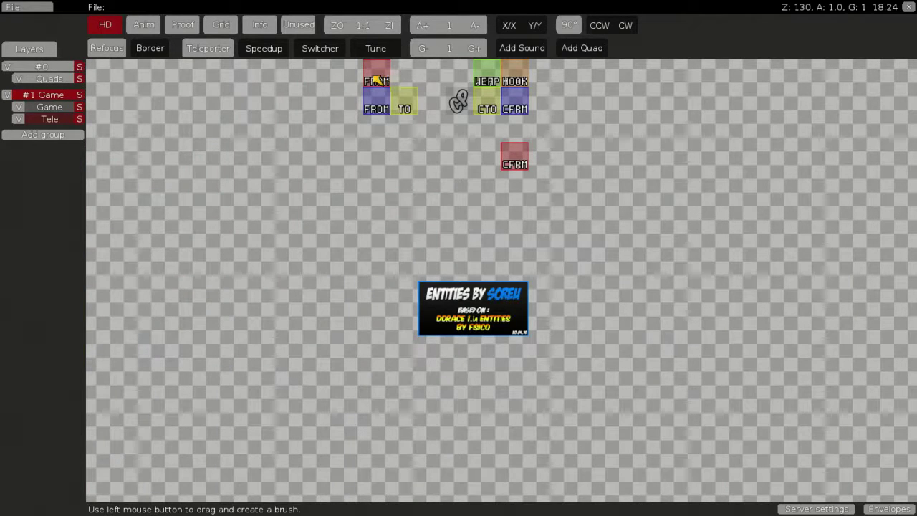
mouse_move(372, 117)
mouse_down()
mouse_move(379, 64)
mouse_move(382, 86)
mouse_move(375, 82)
mouse_up()
right_click(387, 229)
scroll(404, 248, up, 1)
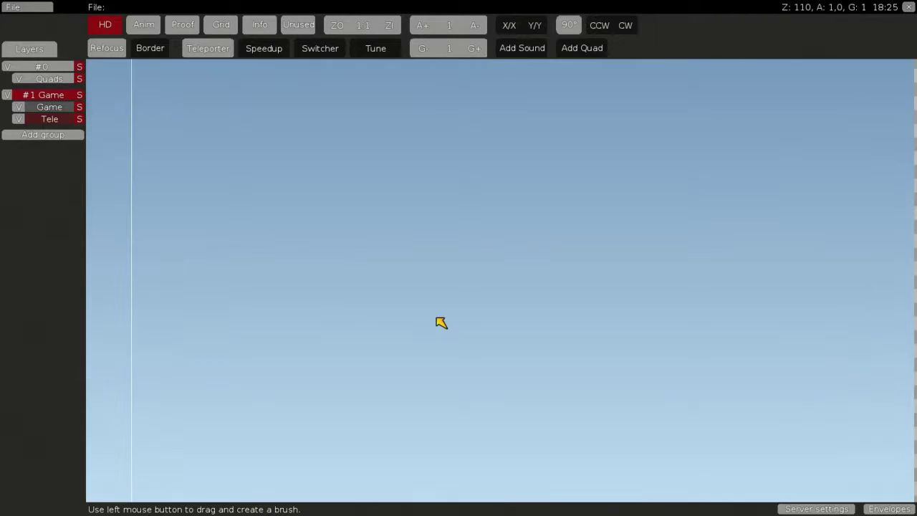
scroll(441, 322, down, 1)
Select the Tele layer and pick a teleporter tile from the entity picker as the brush
click(64, 118)
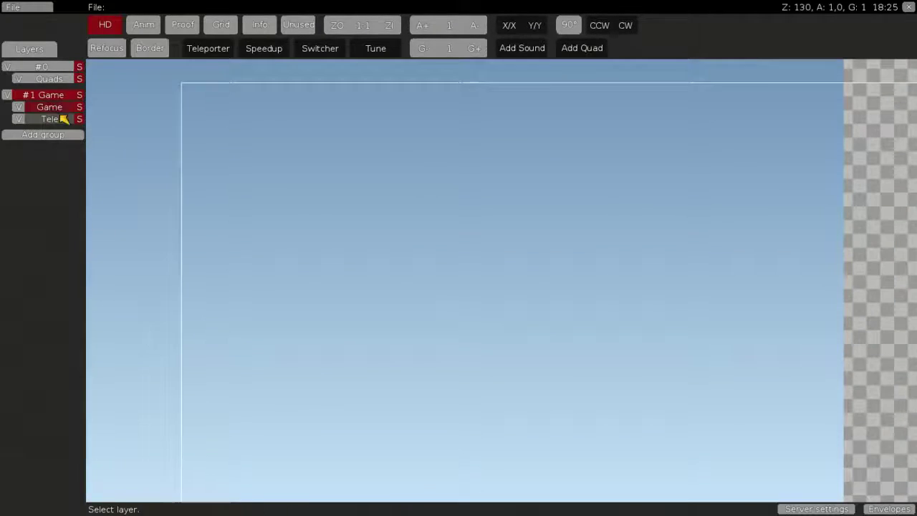
key(space)
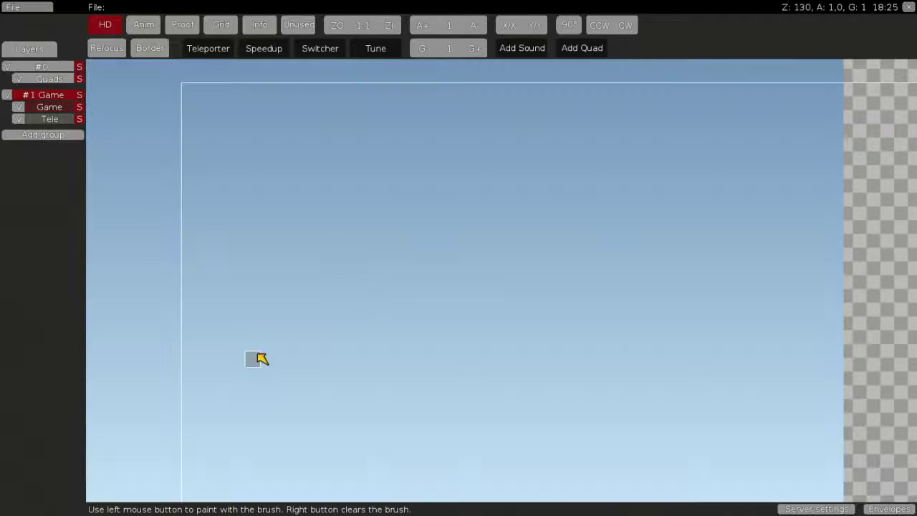
mouse_move(263, 358)
mouse_down()
mouse_move(546, 362)
mouse_move(219, 371)
mouse_move(276, 361)
mouse_up()
mouse_move(751, 442)
middle_down()
mouse_move(549, 360)
mouse_move(910, 324)
mouse_move(834, 347)
middle_up()
scroll(833, 348, up, 2)
right_click(526, 260)
key(space)
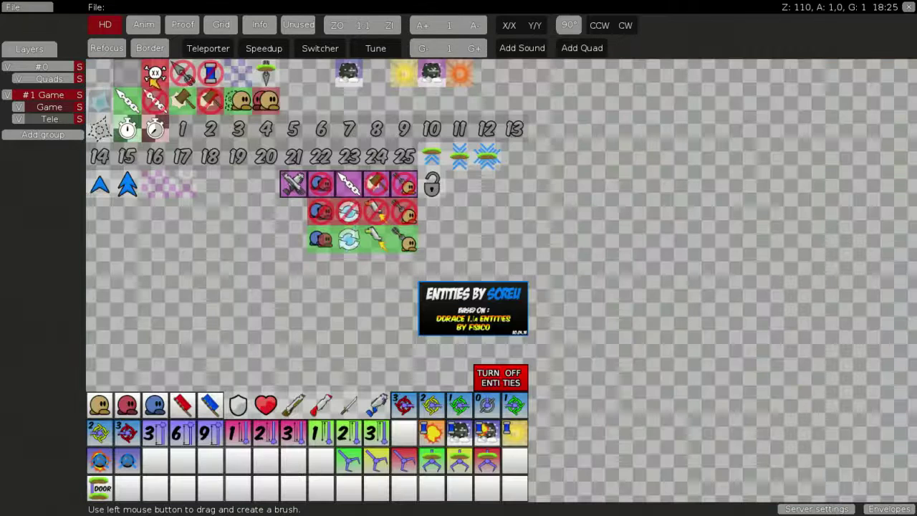
click(50, 119)
click(389, 68)
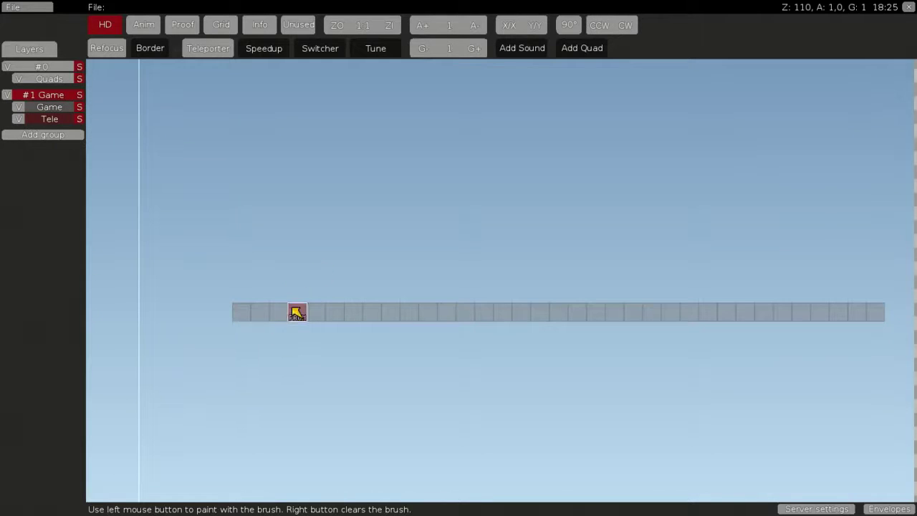
Paint some test blue teleporter tiles along the floor, then erase them
drag(286, 293, 318, 293)
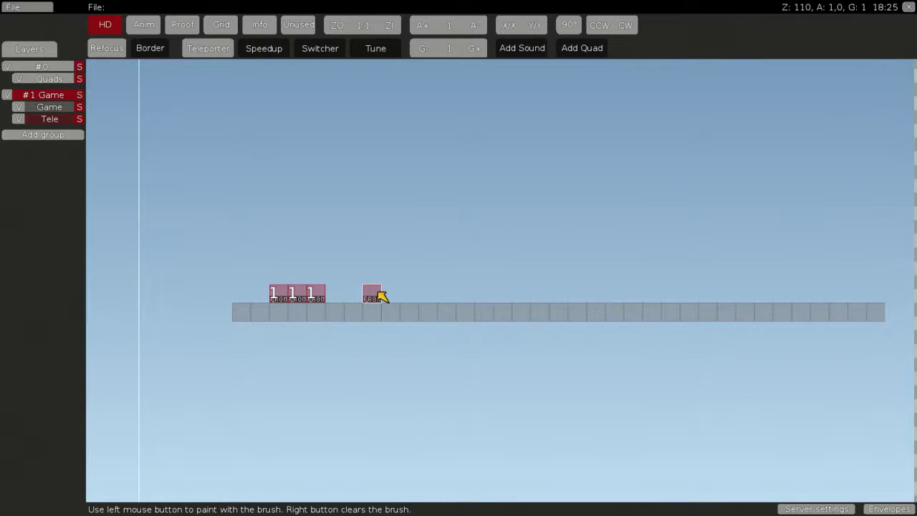
right_click(352, 213)
key(space)
click(376, 106)
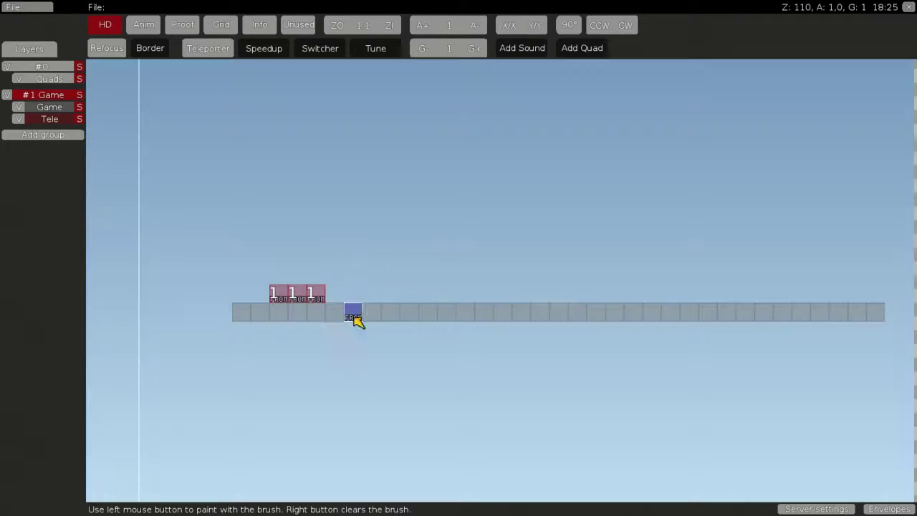
mouse_move(358, 290)
mouse_down()
mouse_move(402, 298)
mouse_move(378, 272)
mouse_up()
right_click(403, 299)
scroll(347, 297, up, 2)
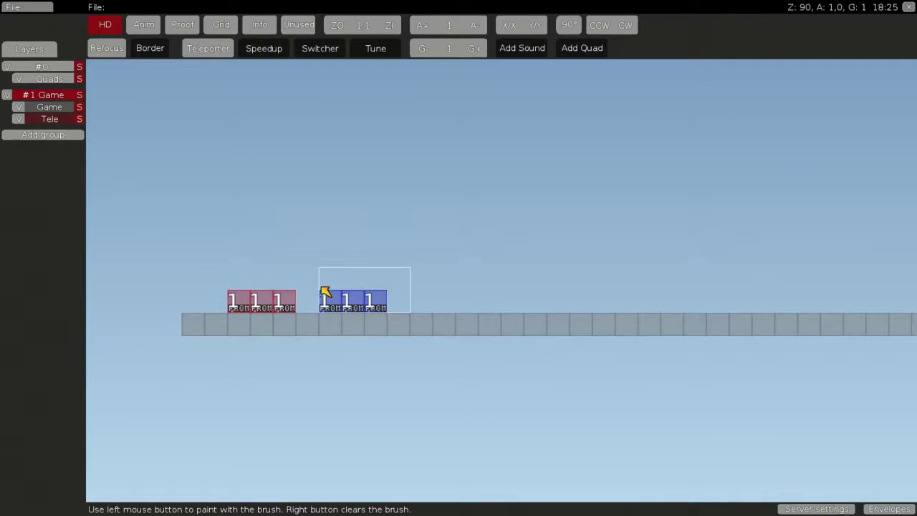
mouse_move(323, 293)
mouse_down()
mouse_move(250, 287)
mouse_move(360, 282)
mouse_up()
right_click(360, 282)
Place a red number 1 FROM teleporter tile on the floor
key(space)
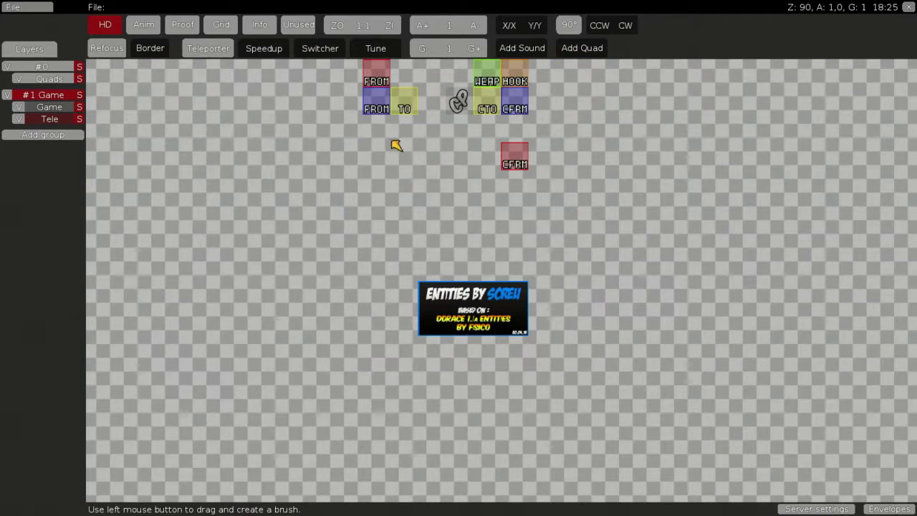
click(389, 72)
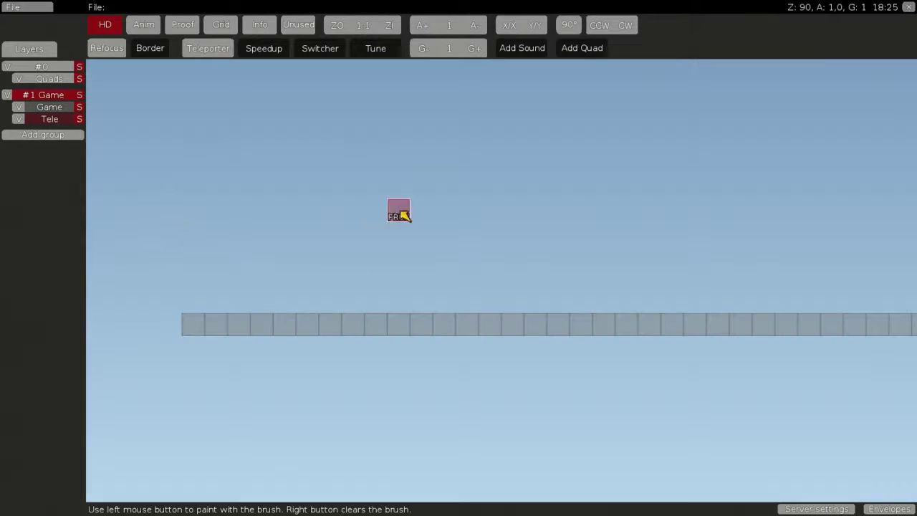
click(264, 309)
right_click(275, 265)
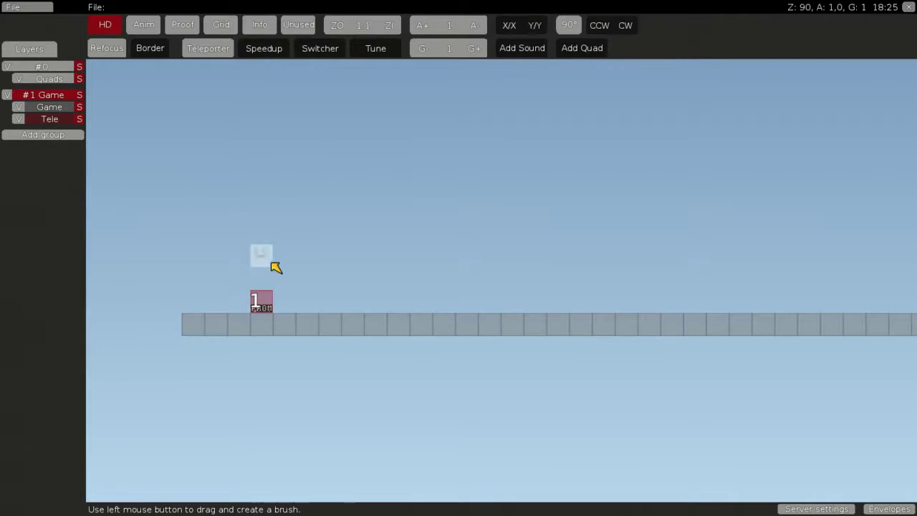
drag(275, 266, 217, 282)
right_click(262, 282)
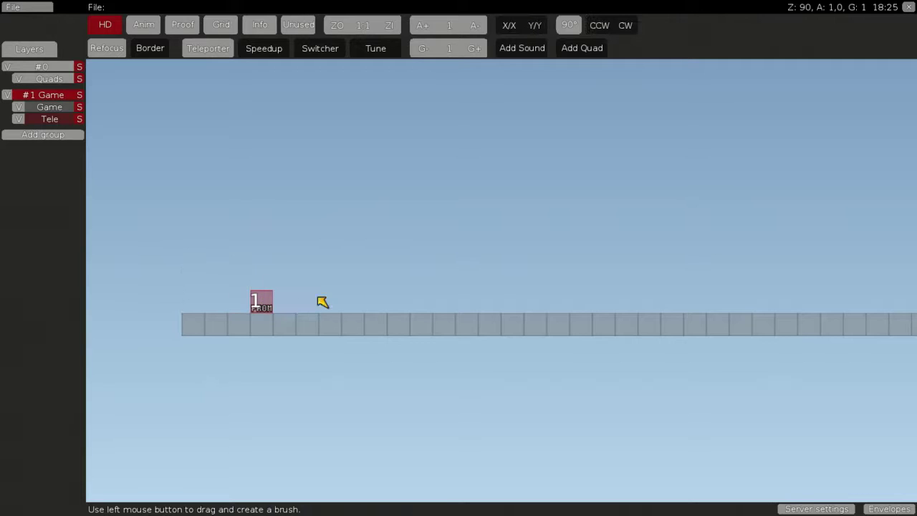
click(262, 308)
right_click(272, 219)
drag(252, 103, 272, 310)
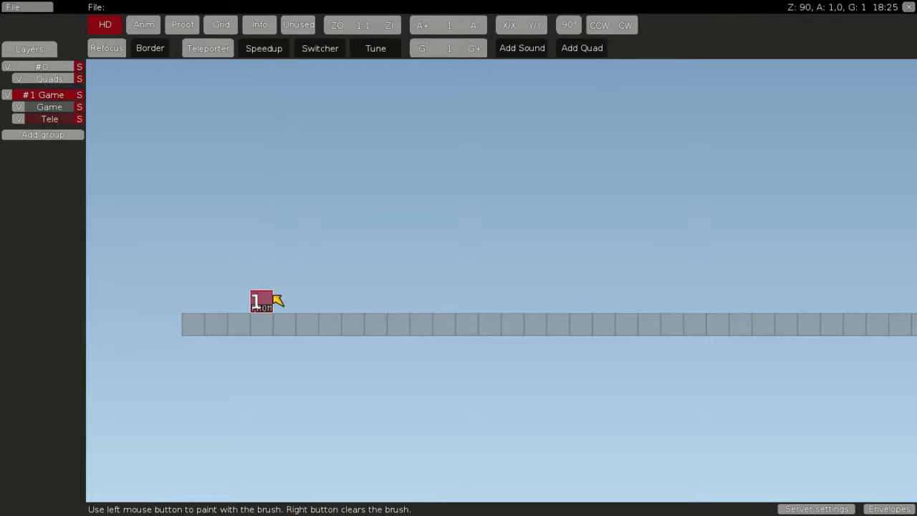
right_click(273, 301)
Place the green number 1 TO destination tile farther right, removing the extra lower copy
key(space)
click(409, 96)
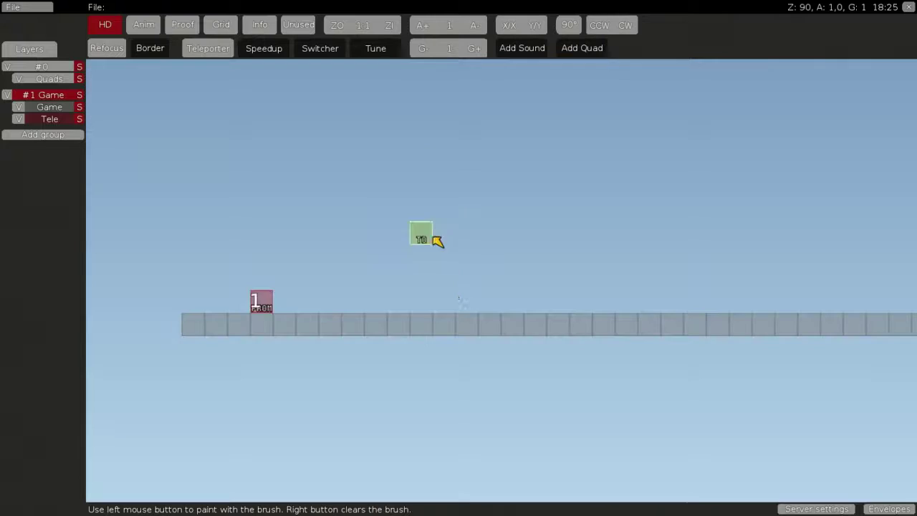
click(514, 304)
right_click(453, 290)
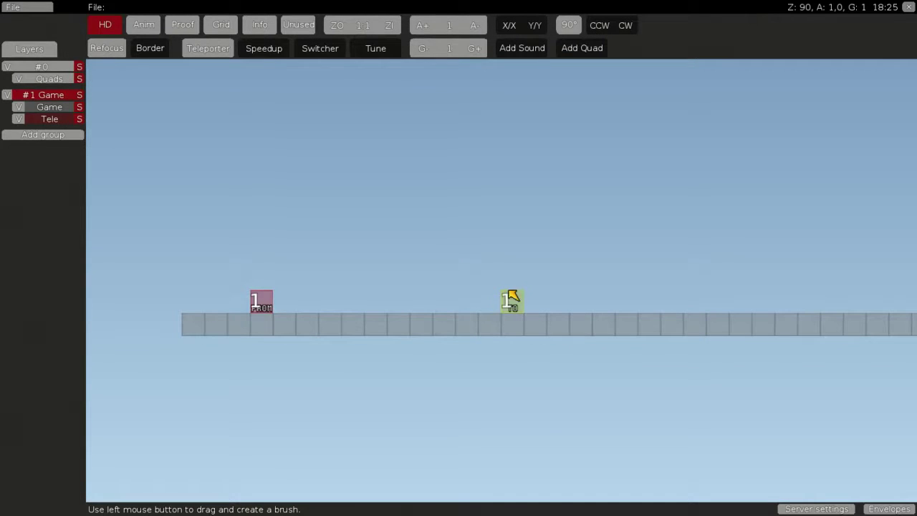
drag(528, 327, 511, 299)
right_click(495, 329)
click(506, 308)
right_click(517, 285)
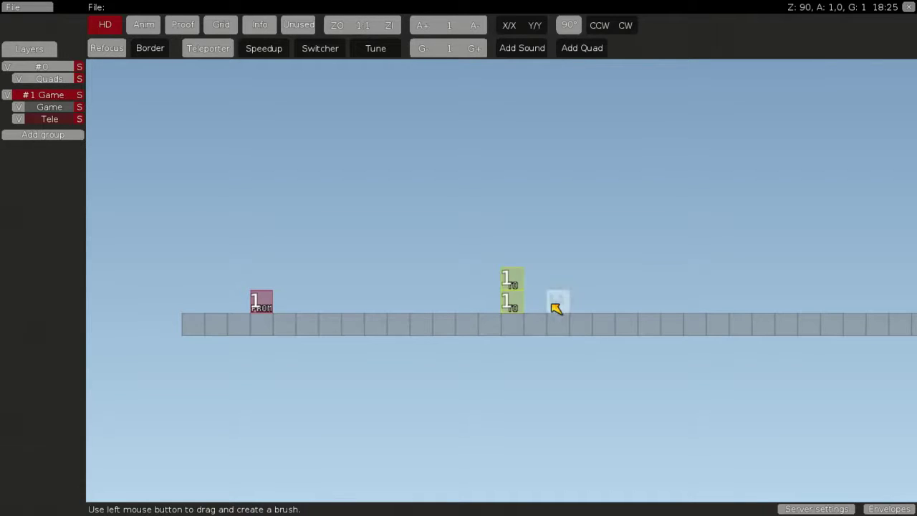
drag(553, 306, 512, 299)
right_click(506, 298)
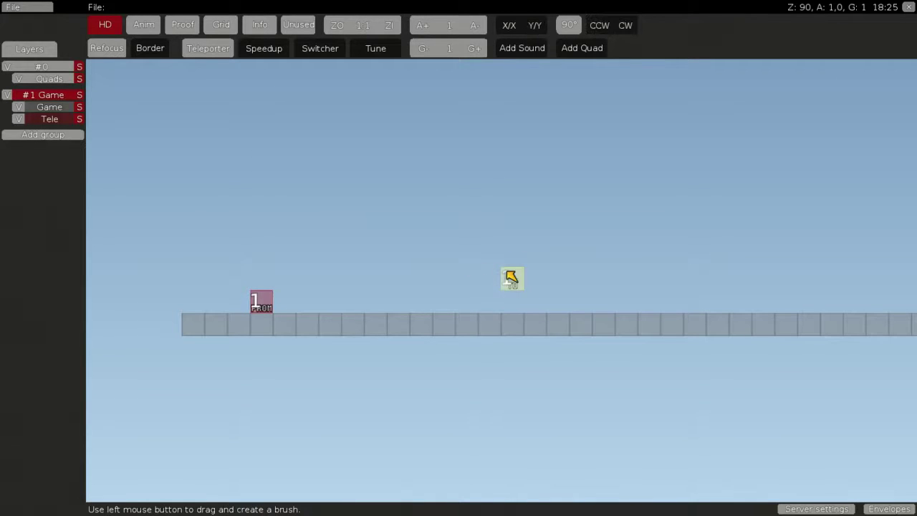
Center the view on teleporter 1 and pick up its FROM and TO tiles to verify them
scroll(521, 323, down, 3)
scroll(521, 323, up, 1)
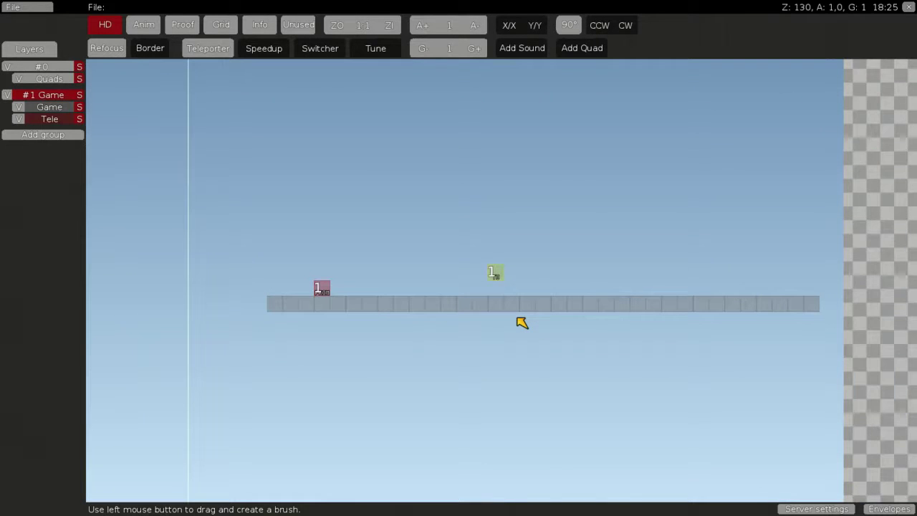
scroll(522, 323, up, 1)
scroll(569, 246, up, 1)
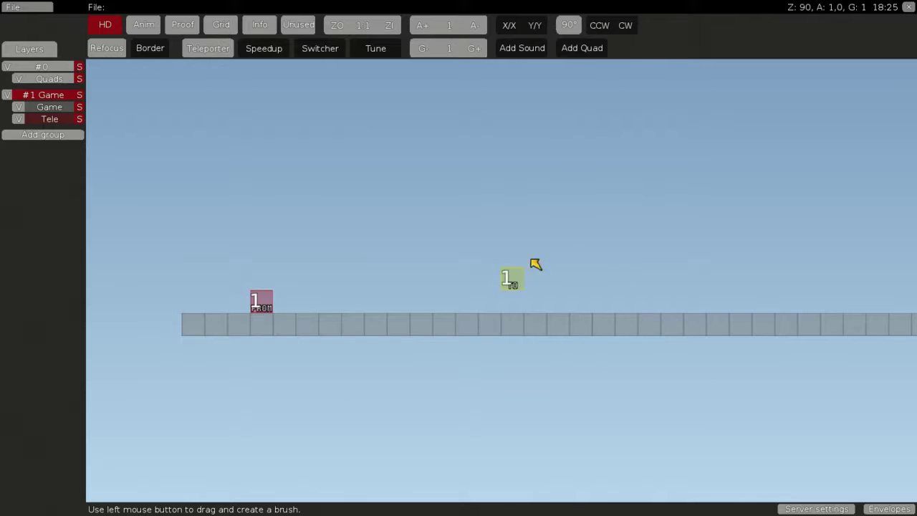
scroll(519, 213, down, 2)
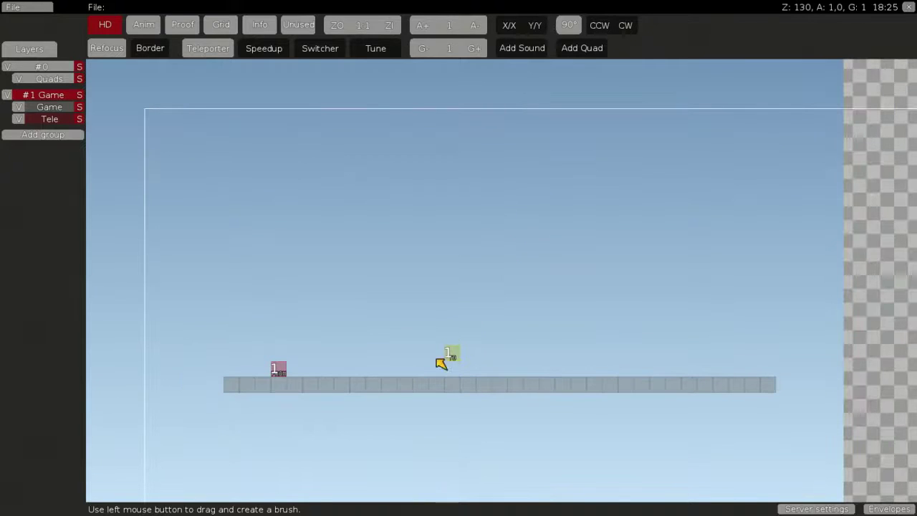
middle_drag(493, 331, 522, 230)
scroll(527, 243, up, 4)
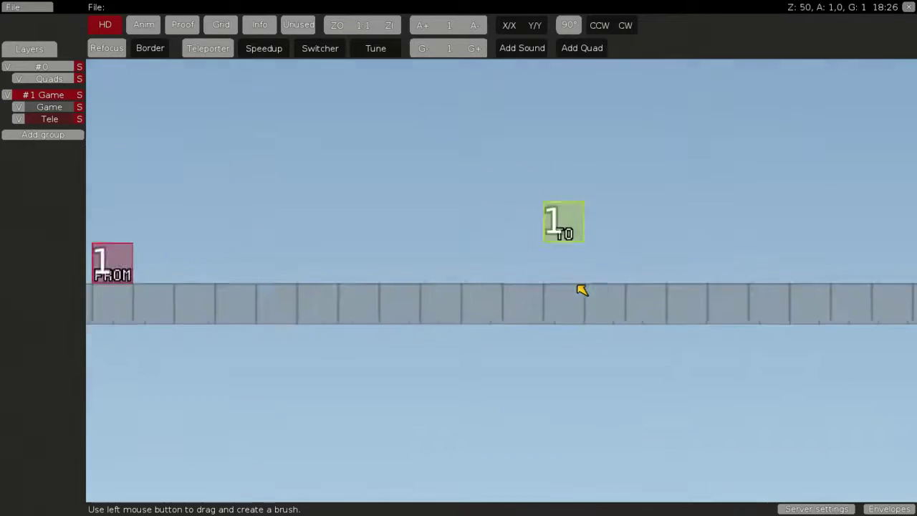
middle_drag(576, 286, 493, 310)
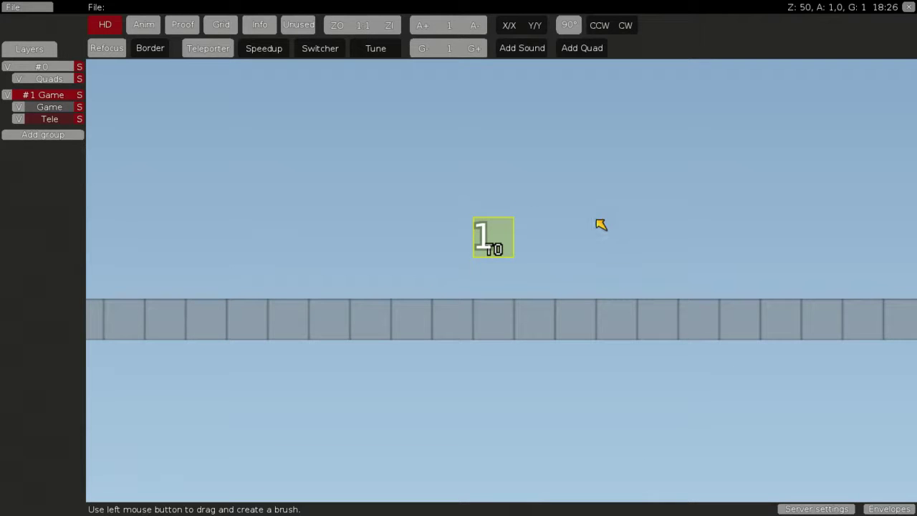
scroll(510, 305, down, 1)
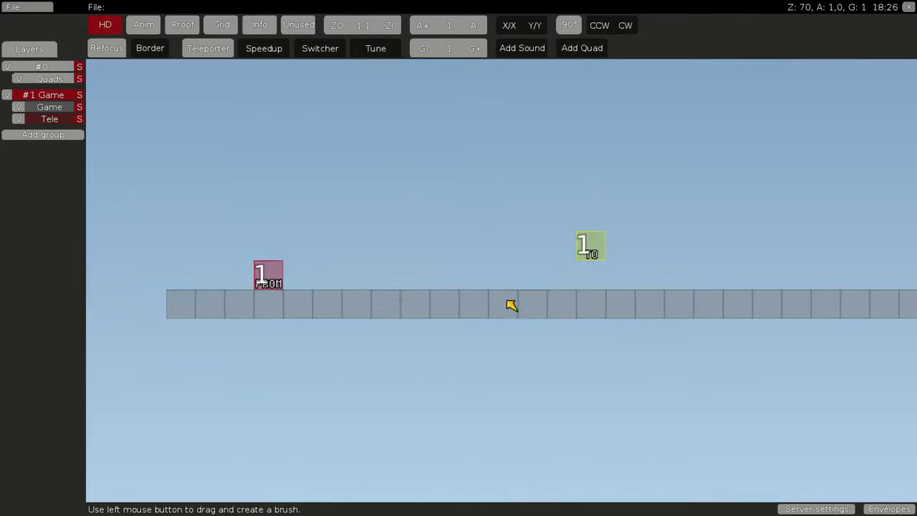
click(263, 273)
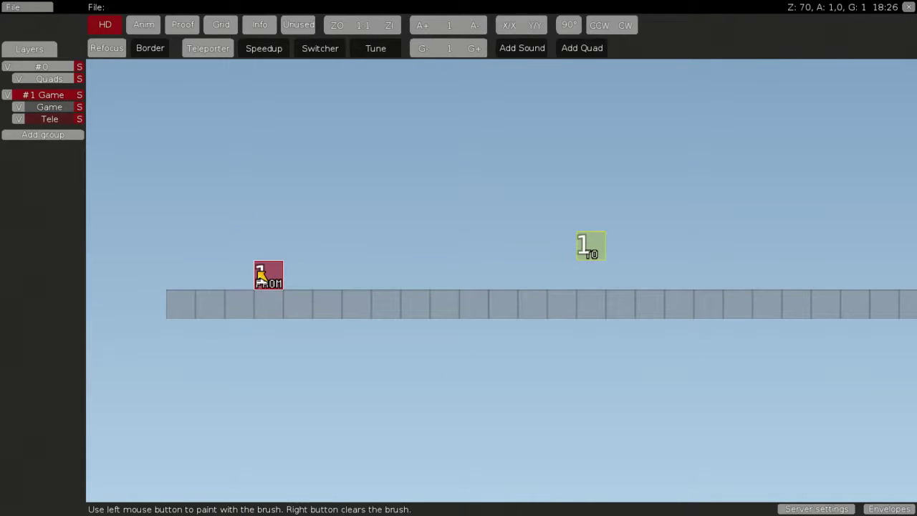
right_click(260, 272)
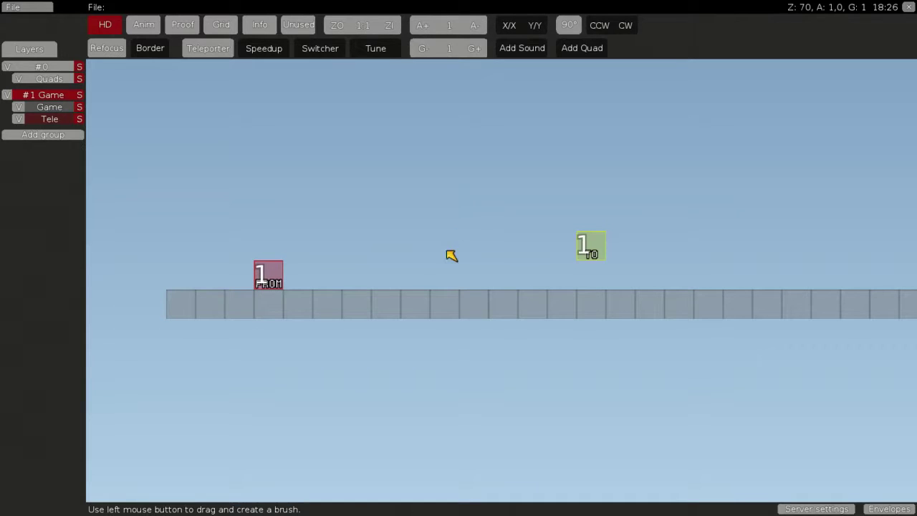
click(591, 253)
right_click(587, 251)
scroll(514, 273, down, 1)
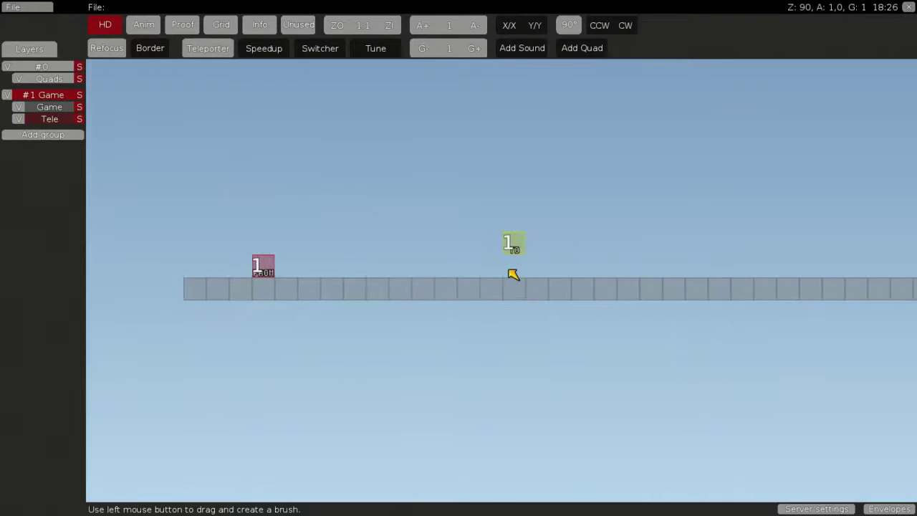
middle_drag(523, 279, 548, 288)
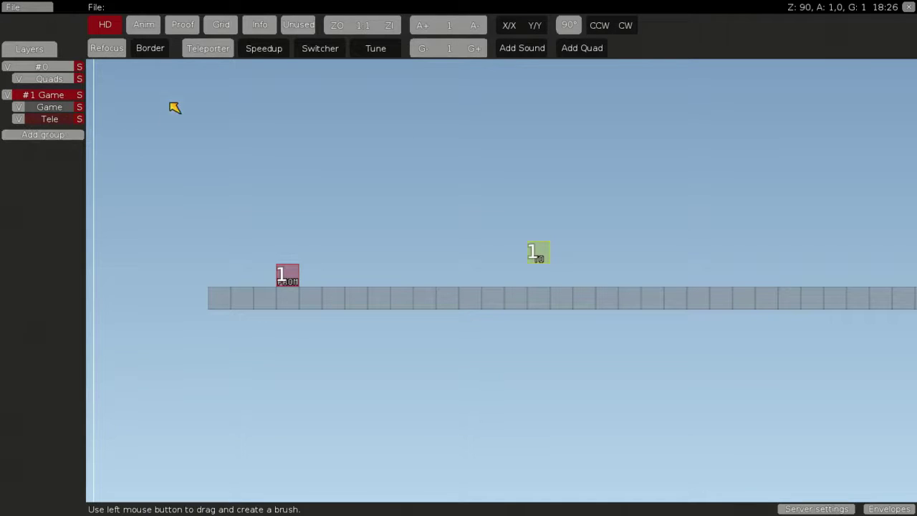
Set the teleporter number to 2 and place a number 2 FROM tile on the floor
click(204, 48)
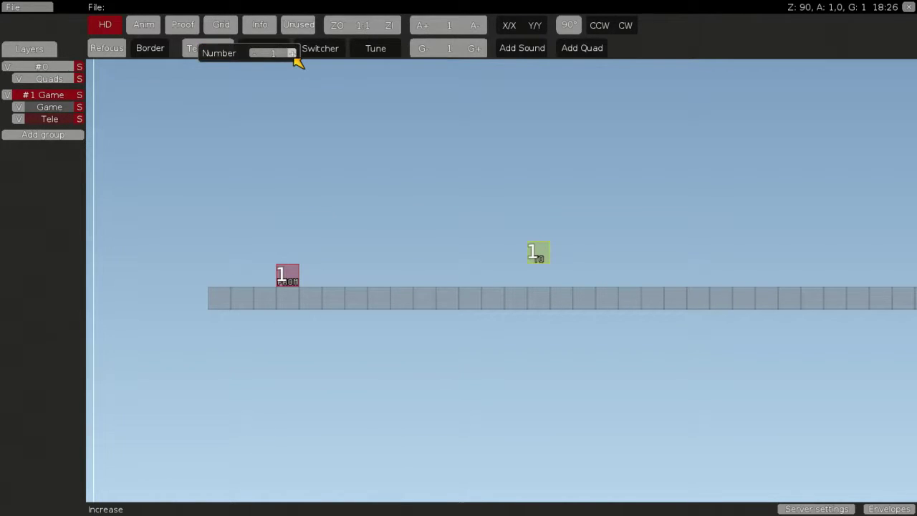
key(space)
click(378, 73)
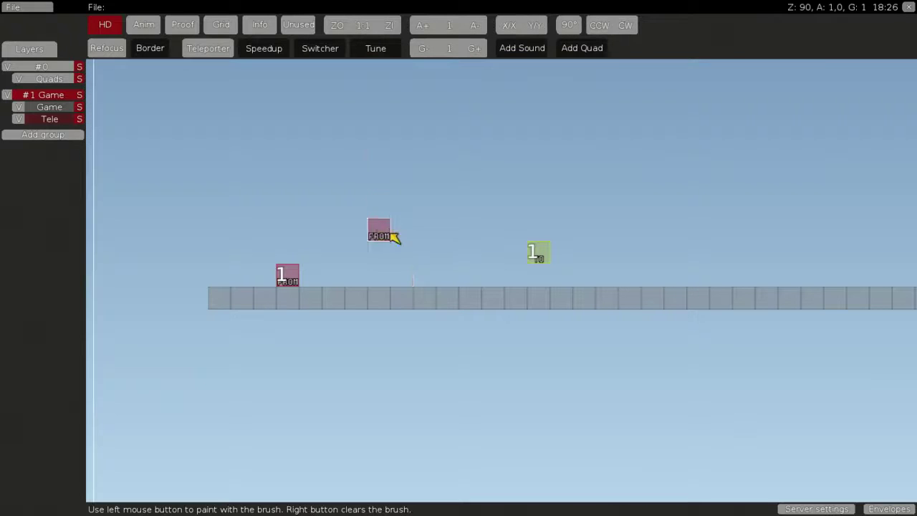
click(384, 275)
right_click(397, 270)
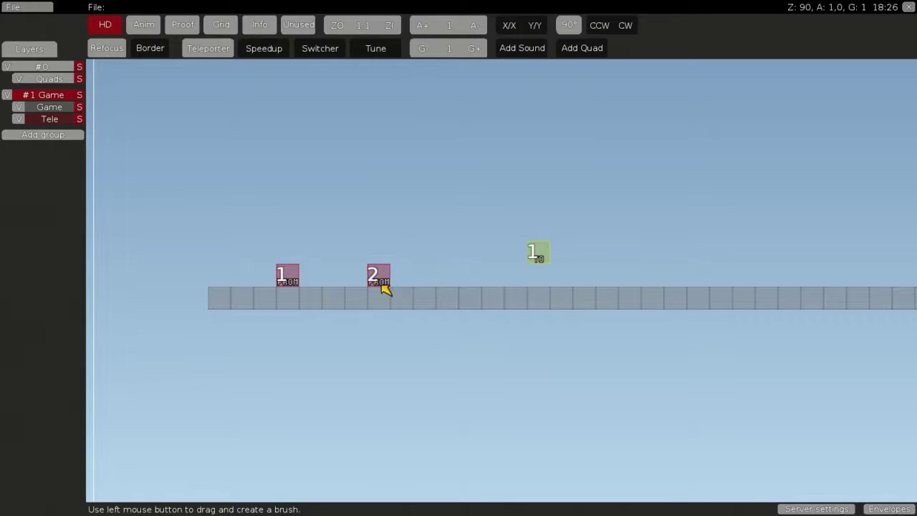
key(space)
click(486, 76)
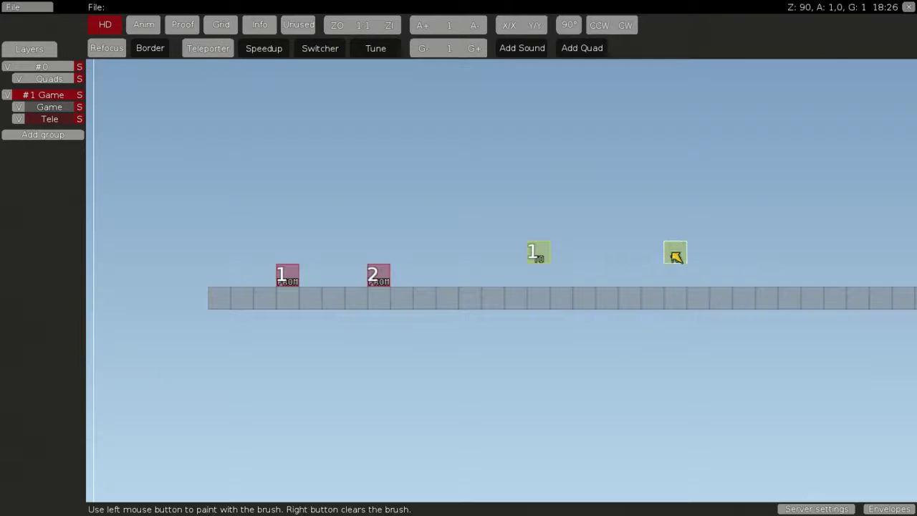
right_click(673, 244)
Check the FROM 1 and FROM 2 tiles, then stamp number 2 TO destination tiles farther right
click(291, 281)
right_click(536, 254)
click(382, 281)
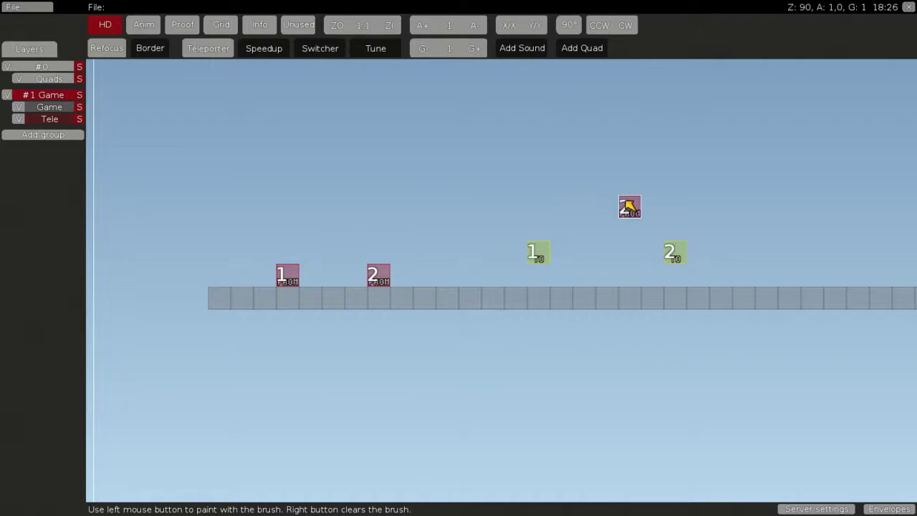
right_click(678, 264)
scroll(554, 280, down, 2)
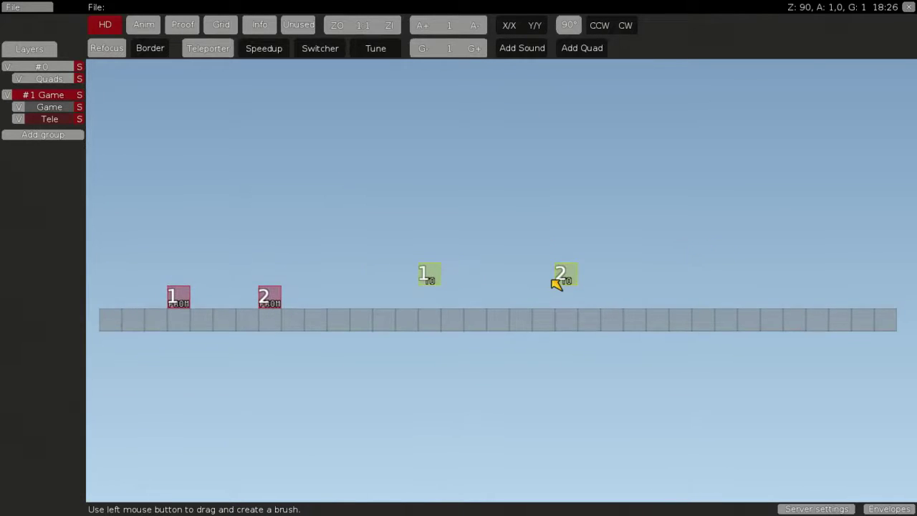
click(546, 272)
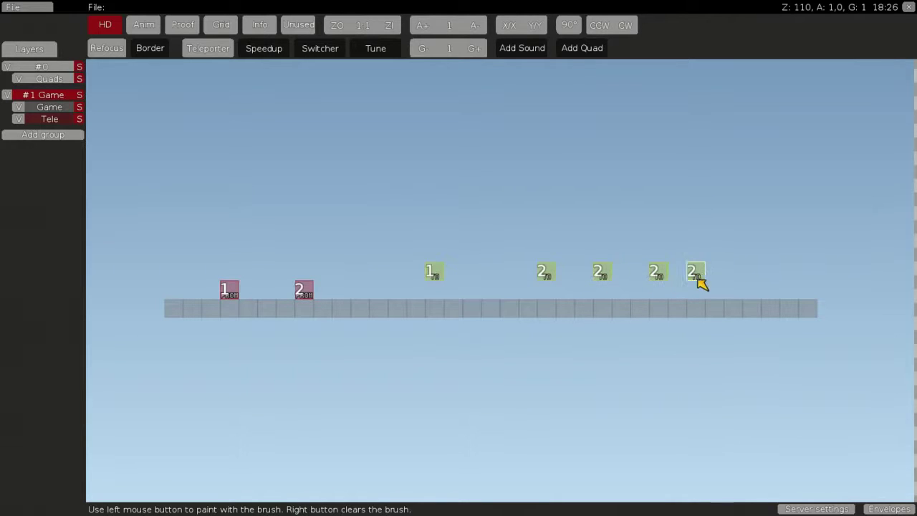
click(717, 280)
right_click(620, 224)
Capture an empty 10x5 area as an eraser brush
drag(305, 248, 316, 279)
right_click(401, 190)
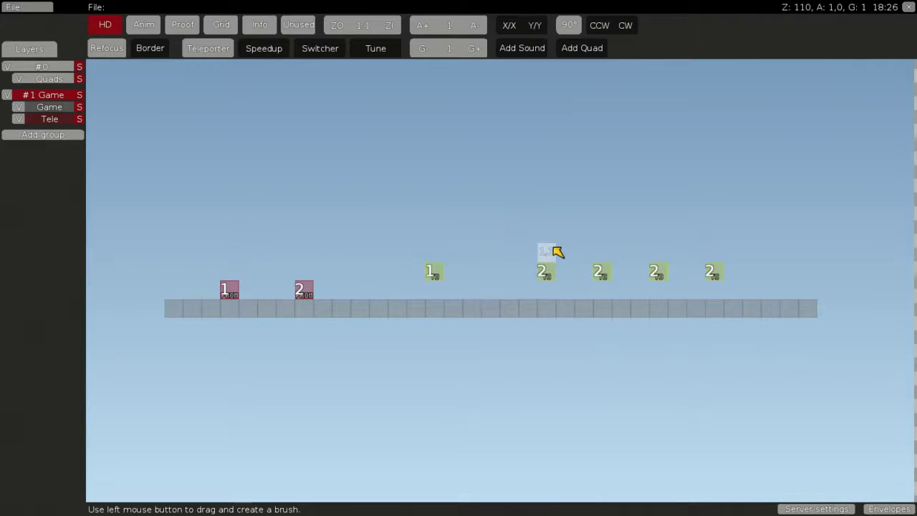
drag(554, 247, 740, 243)
right_click(742, 249)
mouse_move(820, 232)
mouse_down()
mouse_move(778, 198)
mouse_move(655, 159)
mouse_up()
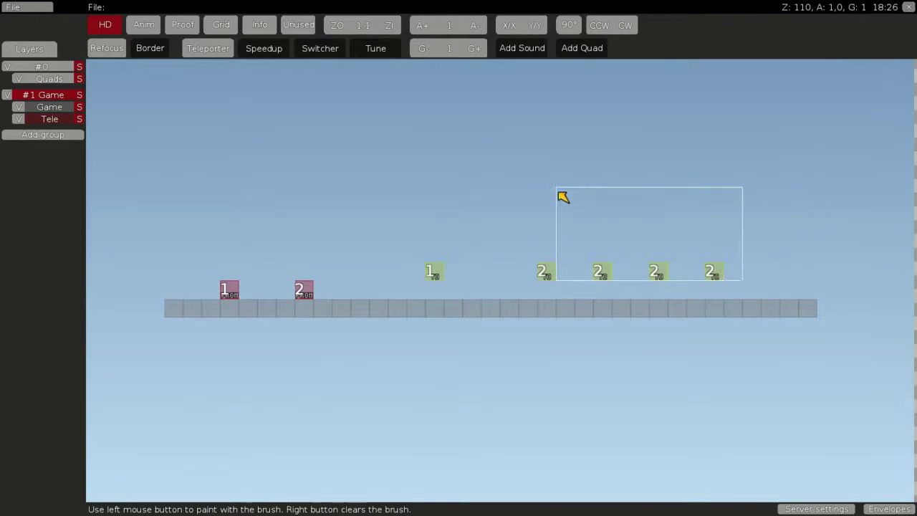
Grab the 1 FROM tile as a brush and paint a test row of FROM 1 tiles on the floor
right_click(597, 208)
key(space)
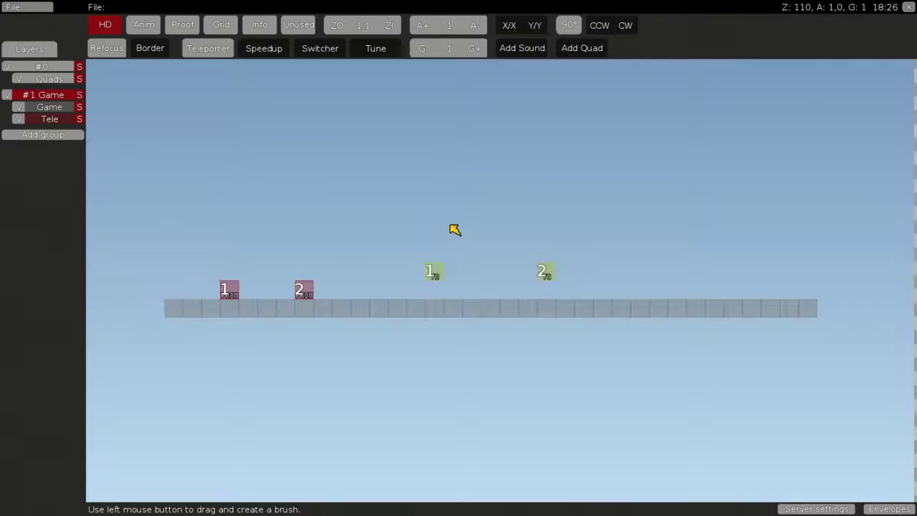
scroll(475, 236, up, 2)
middle_drag(478, 240, 429, 266)
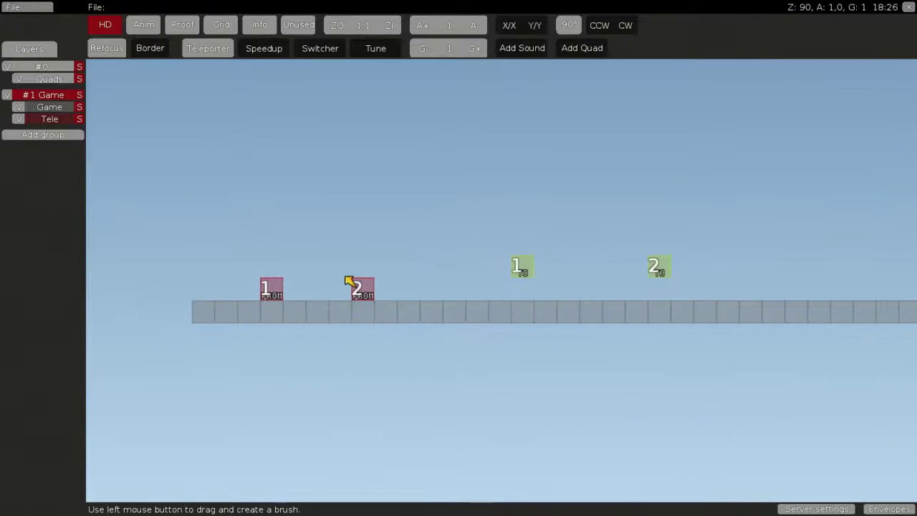
click(267, 287)
right_click(281, 292)
click(268, 296)
right_click(257, 295)
click(268, 294)
mouse_move(270, 296)
mouse_down()
mouse_move(205, 287)
mouse_move(307, 286)
mouse_up()
right_click(309, 283)
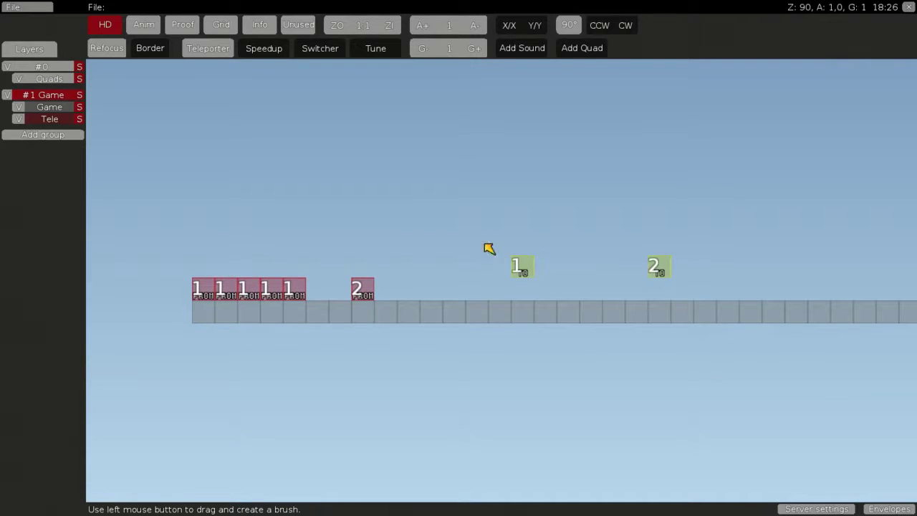
Erase the extra FROM 1 tiles with an empty 4x2 brush, leaving a single one
drag(216, 301, 305, 343)
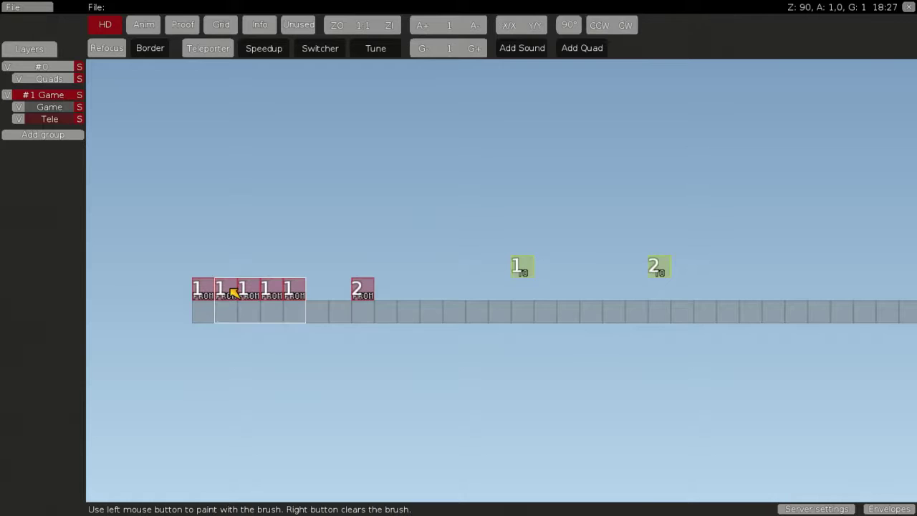
click(170, 268)
click(283, 266)
right_click(392, 265)
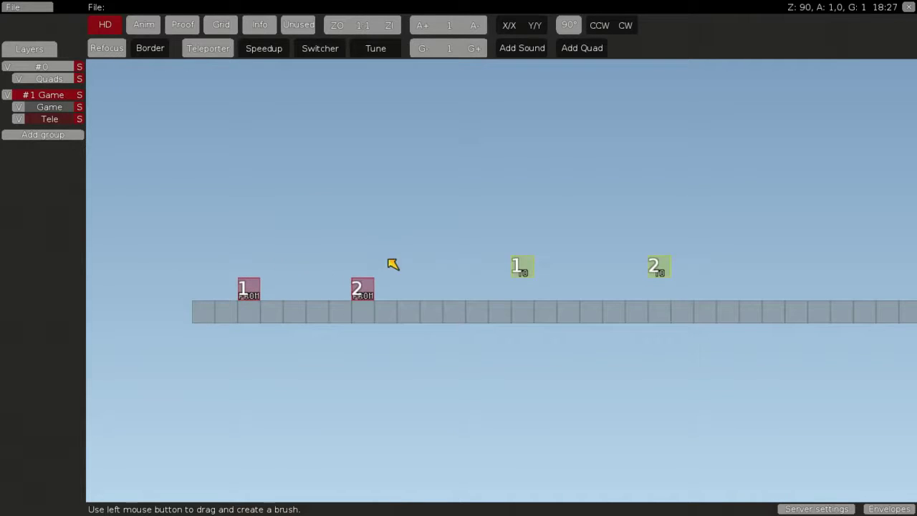
Pick the lower FROM teleporter tile from the entity picker and pan the view left
key(space)
click(376, 82)
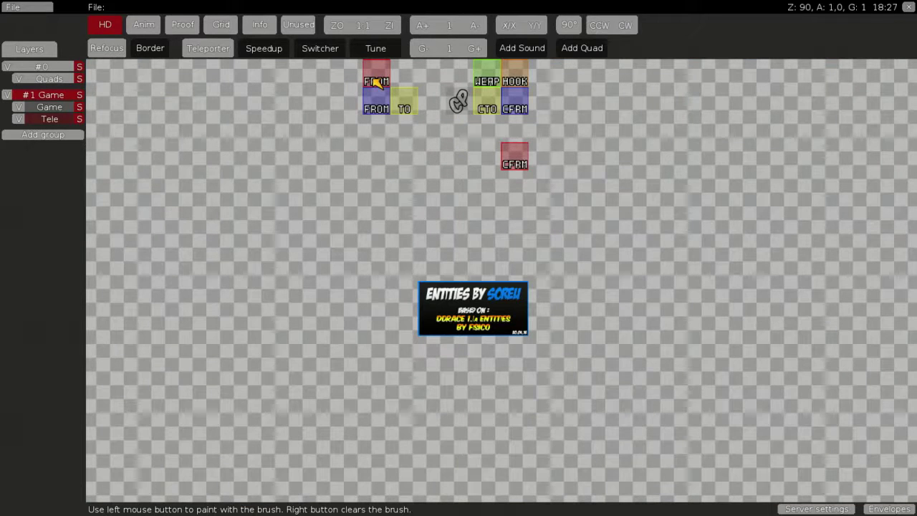
click(380, 117)
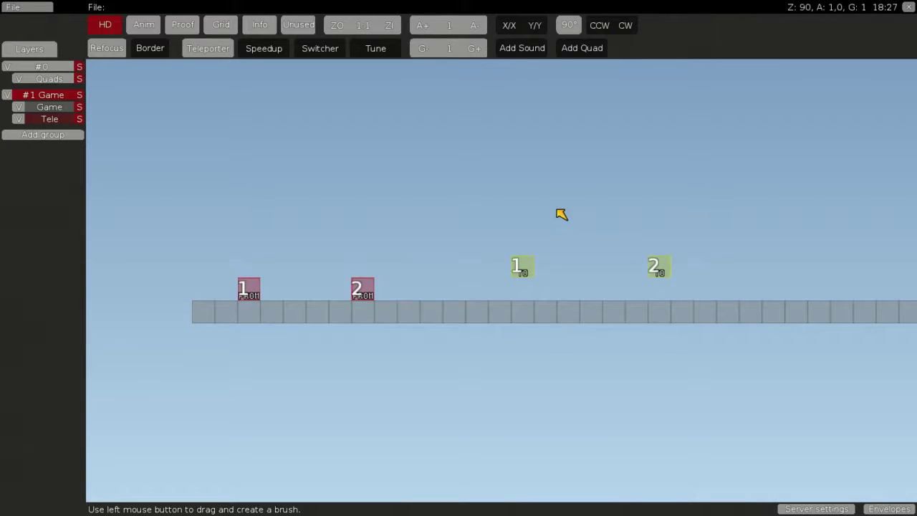
middle_drag(557, 209, 446, 269)
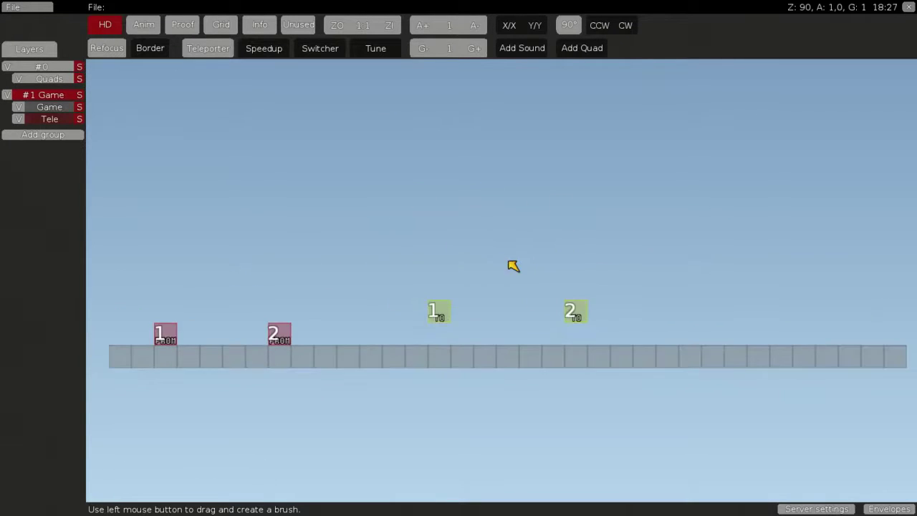
Frame the floor area beside the destination, trying a 4x4 brush capture before discarding it
middle_drag(509, 262, 594, 256)
scroll(551, 268, down, 2)
scroll(610, 258, up, 1)
scroll(594, 255, up, 1)
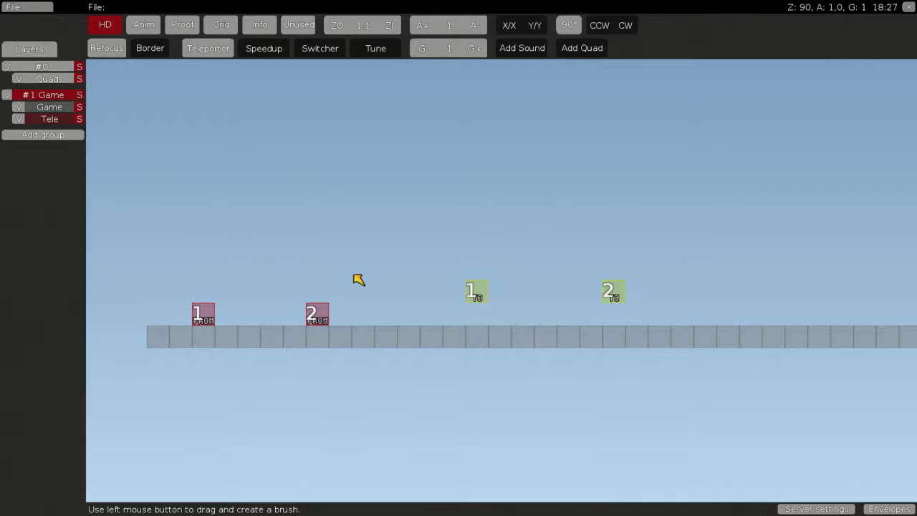
drag(354, 276, 289, 212)
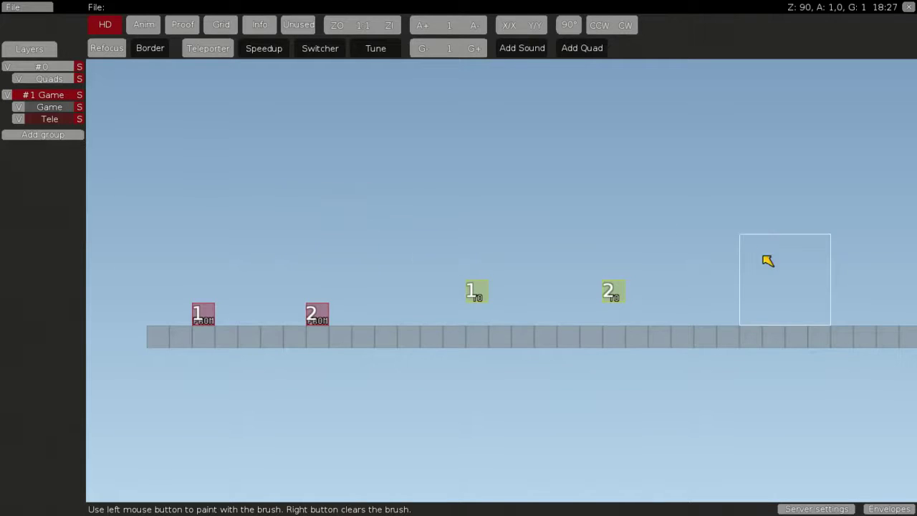
right_click(577, 208)
mouse_move(578, 207)
middle_down()
mouse_move(479, 210)
mouse_move(487, 214)
middle_up()
scroll(475, 210, down, 2)
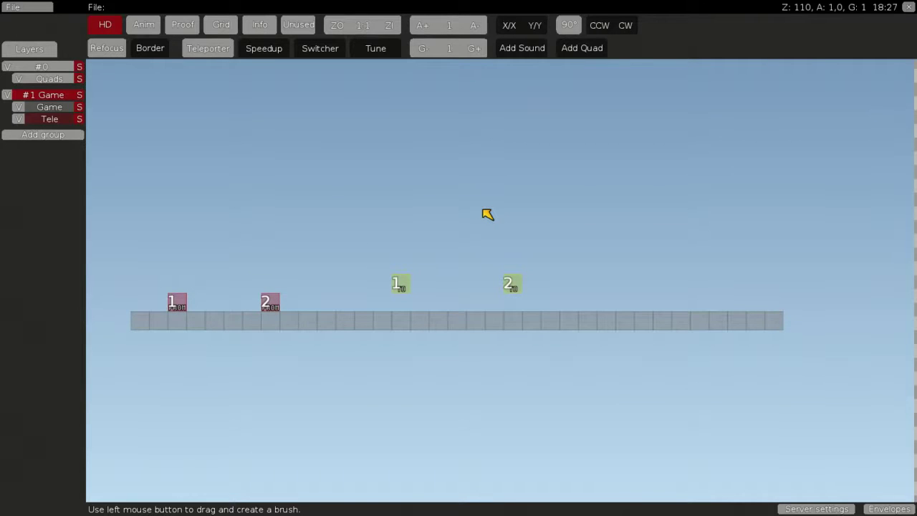
Paint four blue number-1 teleporter entry tiles on the floor right of the TO 2 destination
key(space)
click(459, 99)
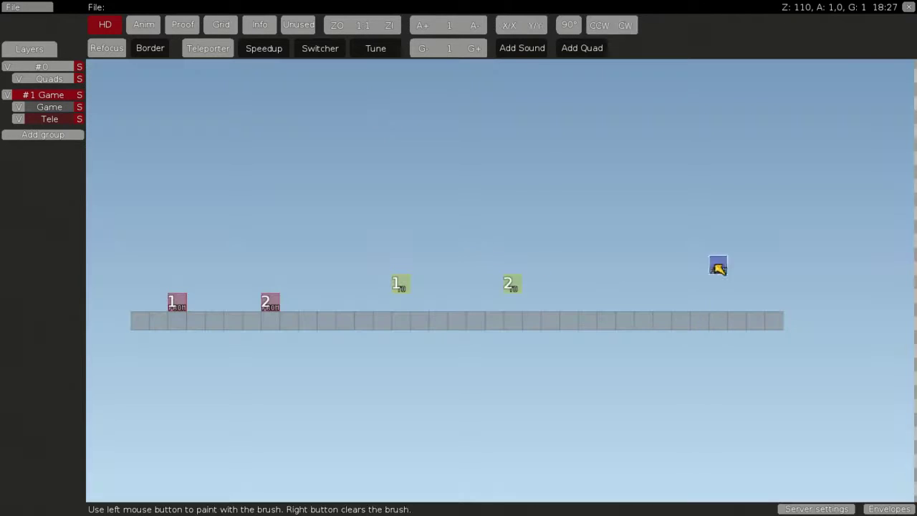
drag(643, 302, 698, 306)
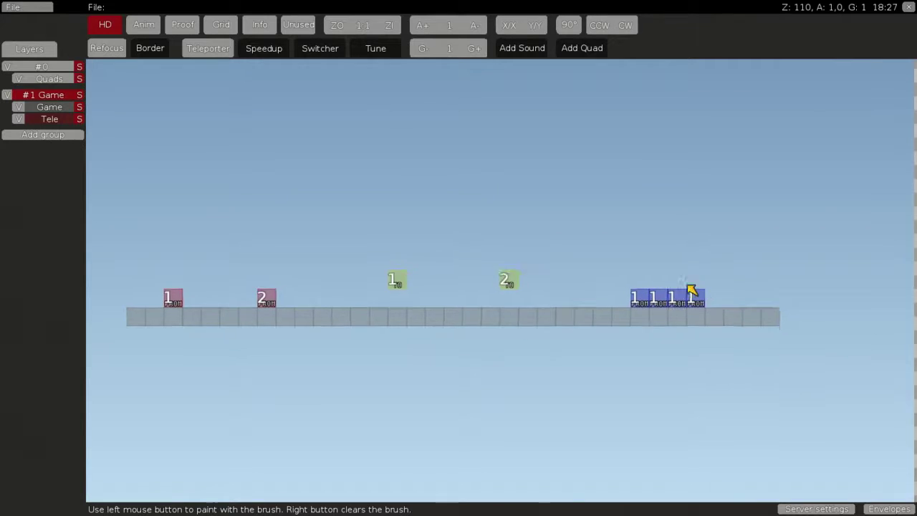
right_click(692, 290)
middle_drag(691, 290, 511, 291)
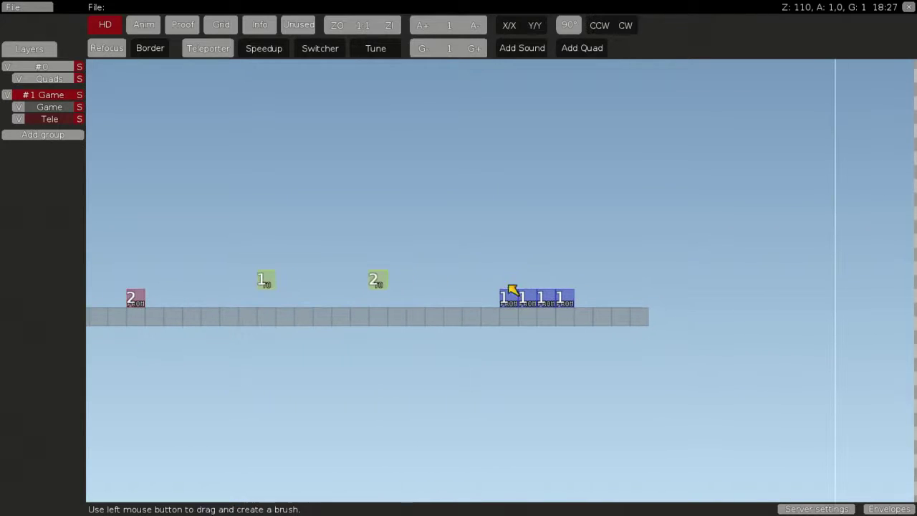
On the Game layer, build ground-tile walls and a roof around the four blue tiles
click(53, 110)
drag(494, 320, 499, 324)
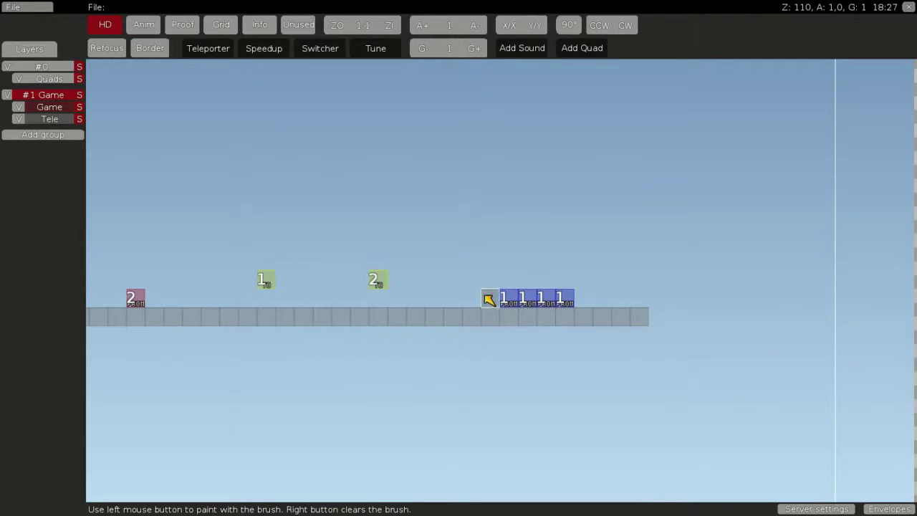
click(490, 298)
click(584, 298)
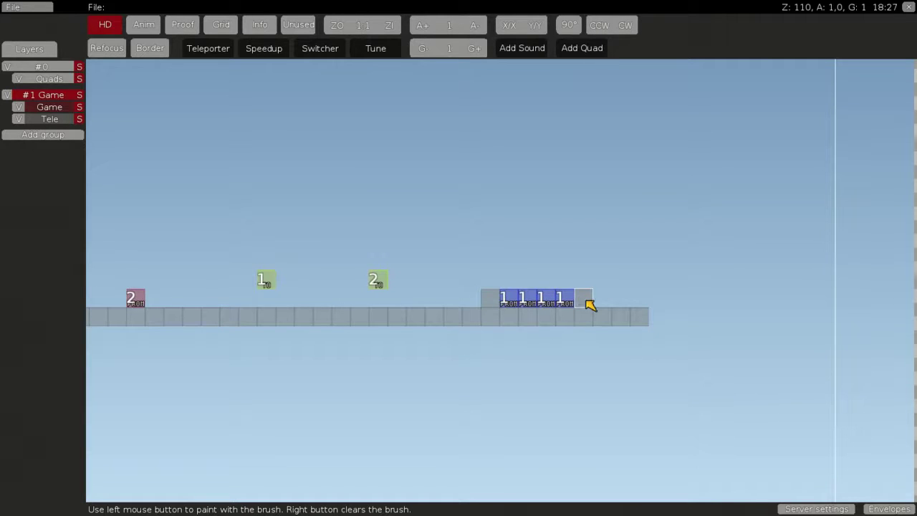
drag(589, 166, 594, 287)
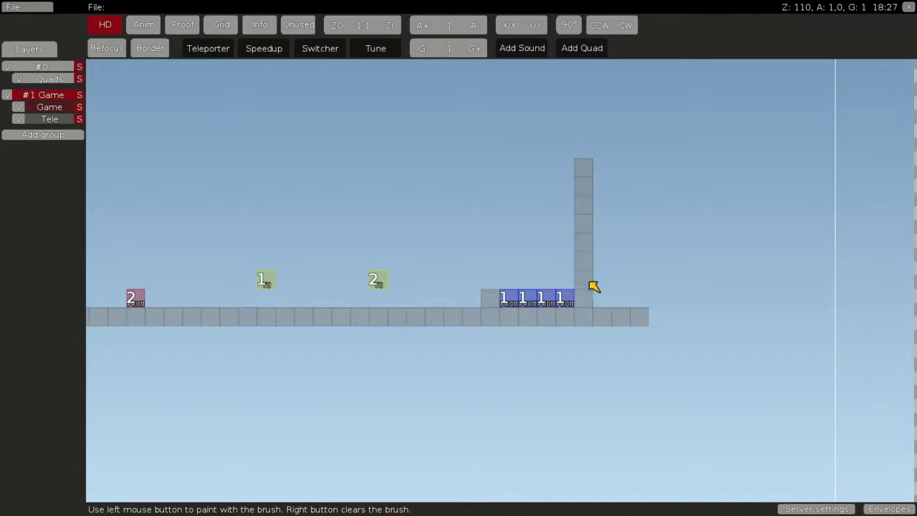
mouse_move(589, 153)
mouse_down()
mouse_move(483, 161)
mouse_move(490, 277)
mouse_up()
right_click(446, 247)
drag(445, 246, 451, 229)
click(470, 150)
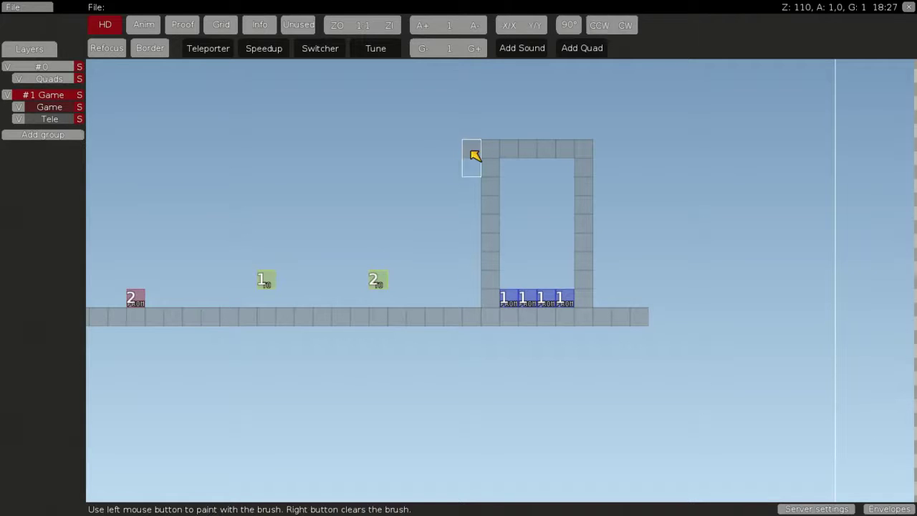
right_click(417, 230)
Erase the old teleporter tile pairs from the Tele layer
middle_drag(421, 236, 469, 261)
scroll(246, 221, down, 5)
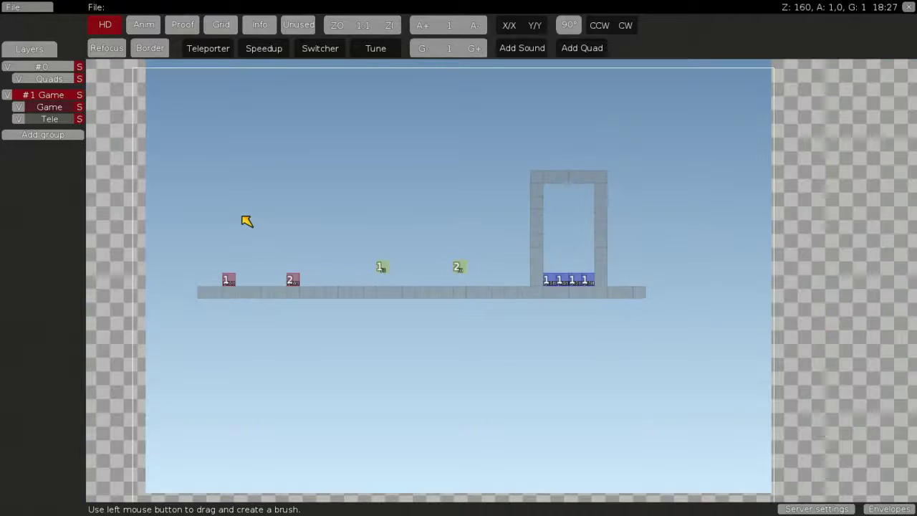
mouse_move(169, 244)
mouse_down()
mouse_move(336, 190)
mouse_move(337, 294)
mouse_up()
right_click(204, 255)
click(29, 119)
drag(456, 324, 202, 255)
right_click(204, 255)
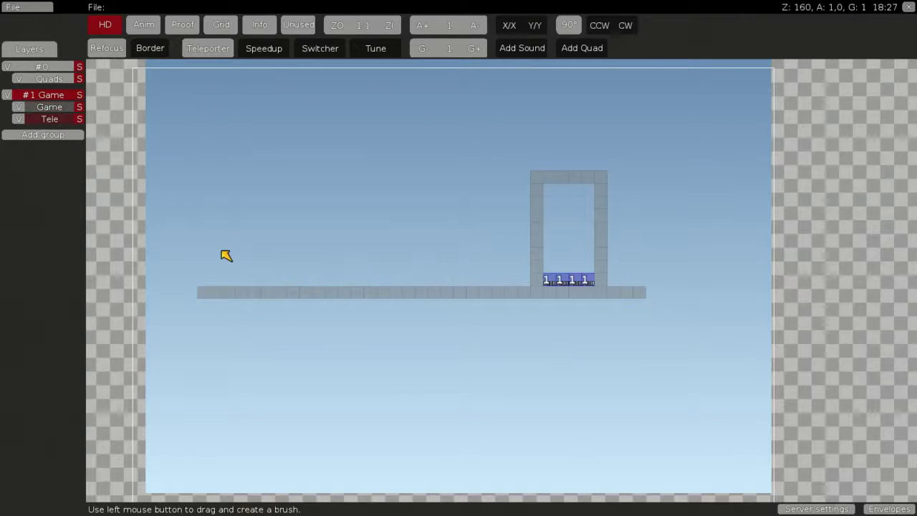
Place a green TO 1 destination tile inside the new frame on the Tele layer
click(49, 107)
middle_drag(594, 229, 379, 245)
scroll(379, 245, up, 2)
scroll(379, 245, up, 4)
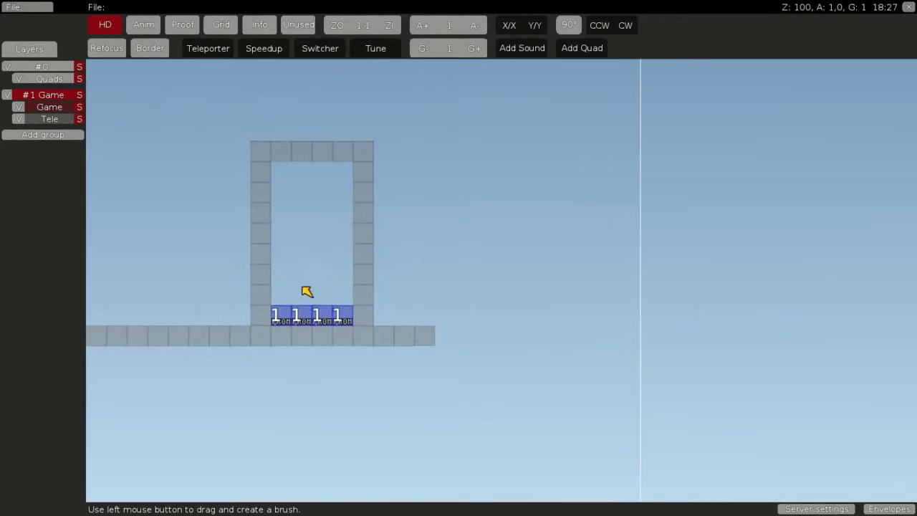
click(48, 119)
key(space)
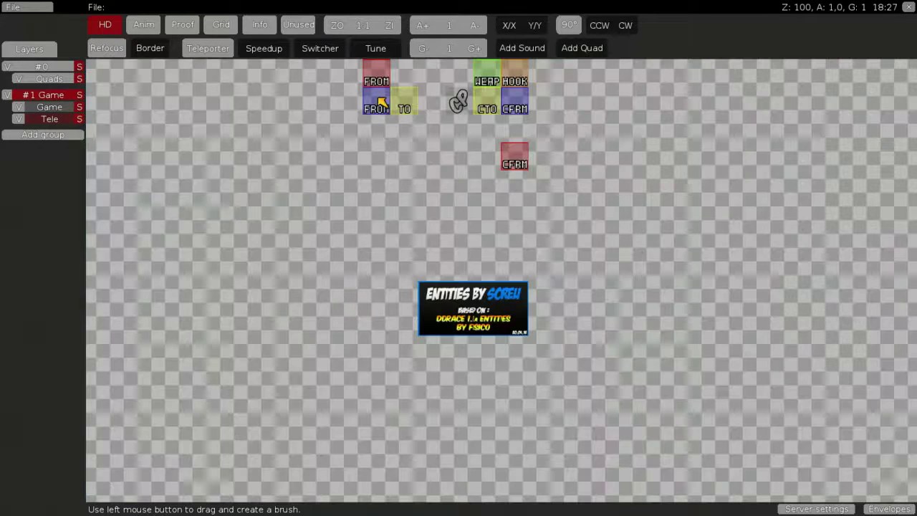
click(406, 107)
click(382, 256)
right_click(372, 251)
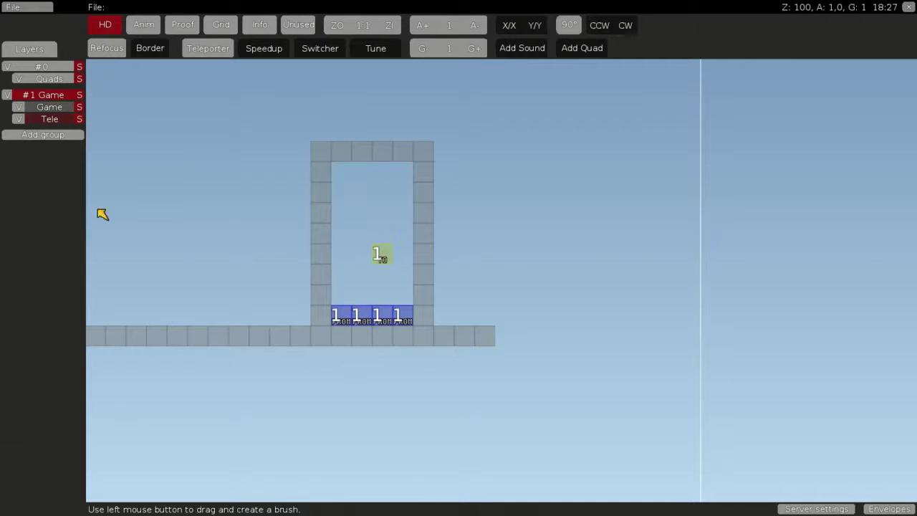
Paint pink FROM teleporter rows at roof height and floor level left of the first room
drag(336, 316, 403, 313)
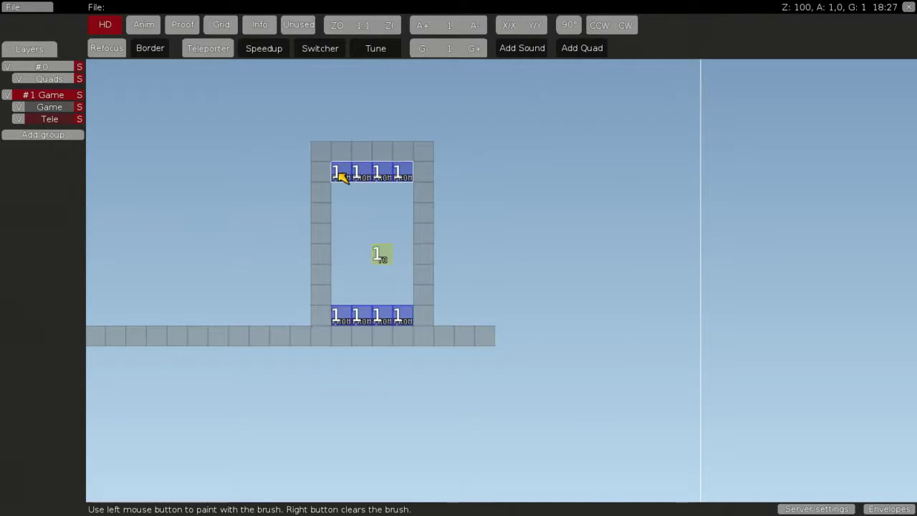
click(342, 178)
middle_drag(266, 236, 465, 229)
right_click(464, 152)
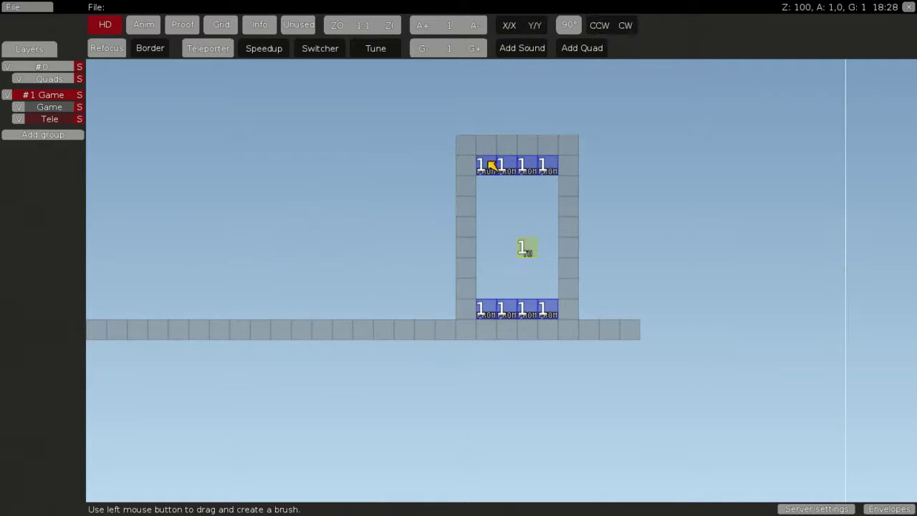
key(space)
click(378, 72)
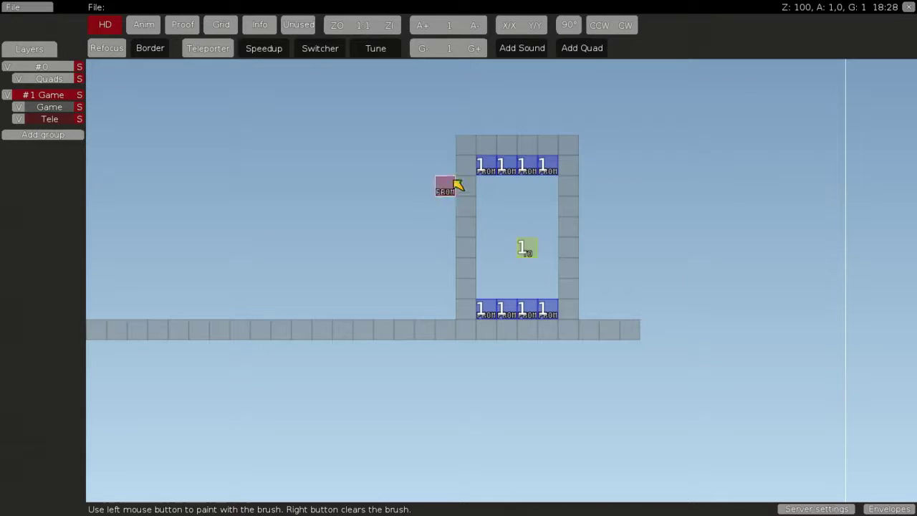
mouse_move(451, 169)
mouse_down()
mouse_move(387, 172)
mouse_move(453, 172)
mouse_up()
right_click(358, 172)
click(380, 309)
right_click(338, 266)
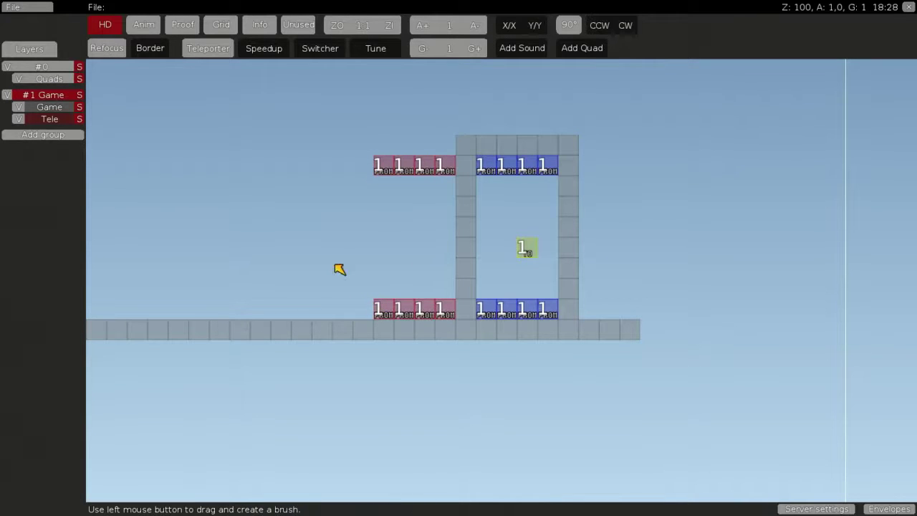
Copy the room's wall frame on the Game layer and stamp it to the left as a second room
click(36, 115)
mouse_move(465, 144)
mouse_down()
mouse_move(546, 320)
mouse_move(579, 338)
mouse_up()
click(373, 158)
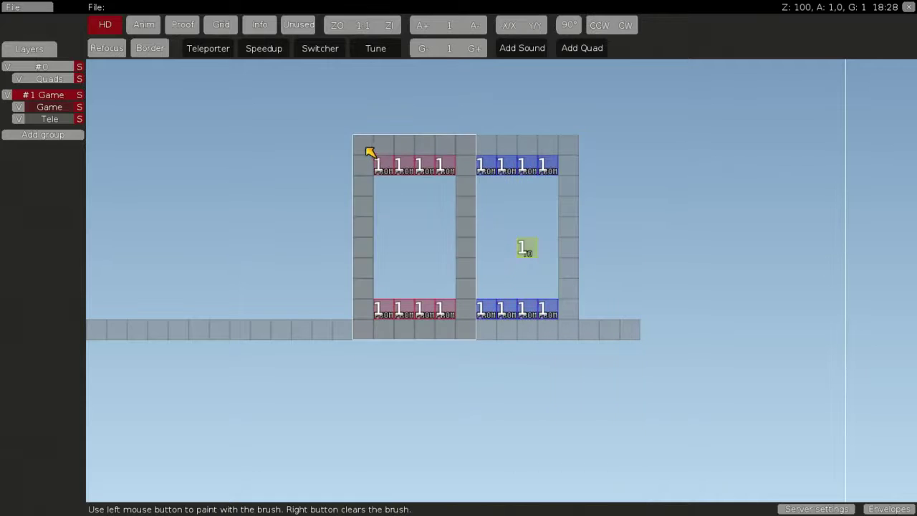
right_click(260, 109)
click(58, 119)
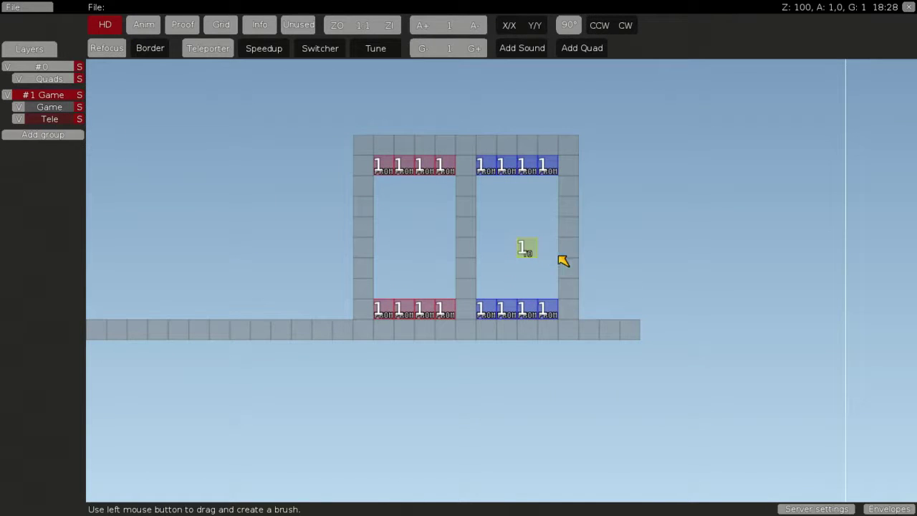
click(531, 249)
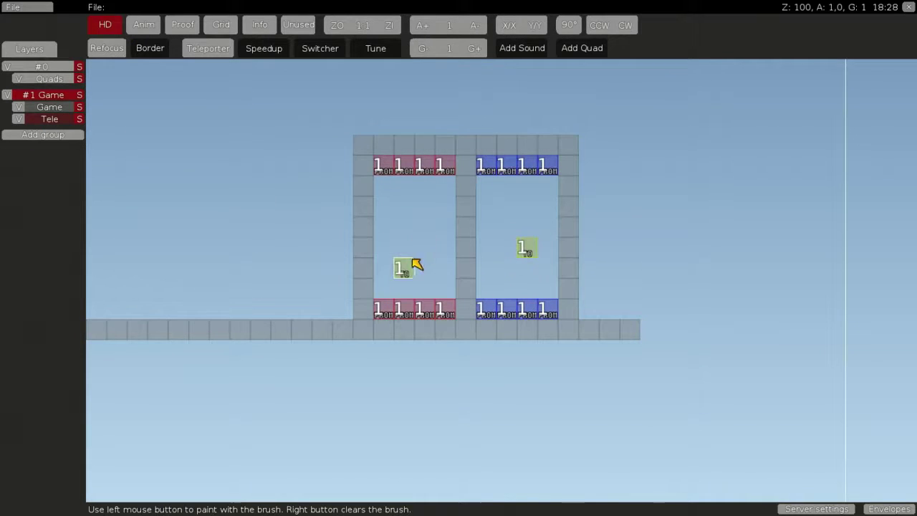
right_click(426, 186)
Set teleporter number 2 and repaint the left room's top and bottom rows with it
click(221, 51)
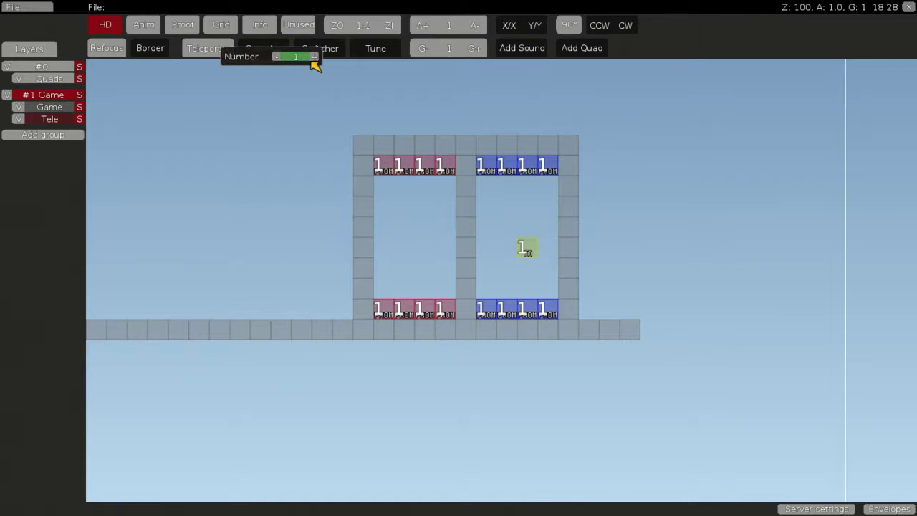
key(space)
click(389, 86)
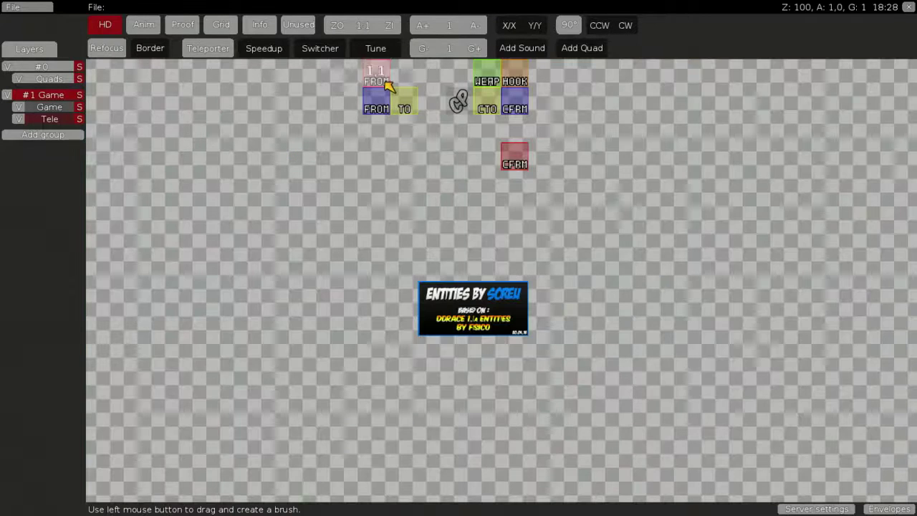
mouse_move(383, 173)
mouse_down()
mouse_move(427, 156)
mouse_move(451, 168)
mouse_up()
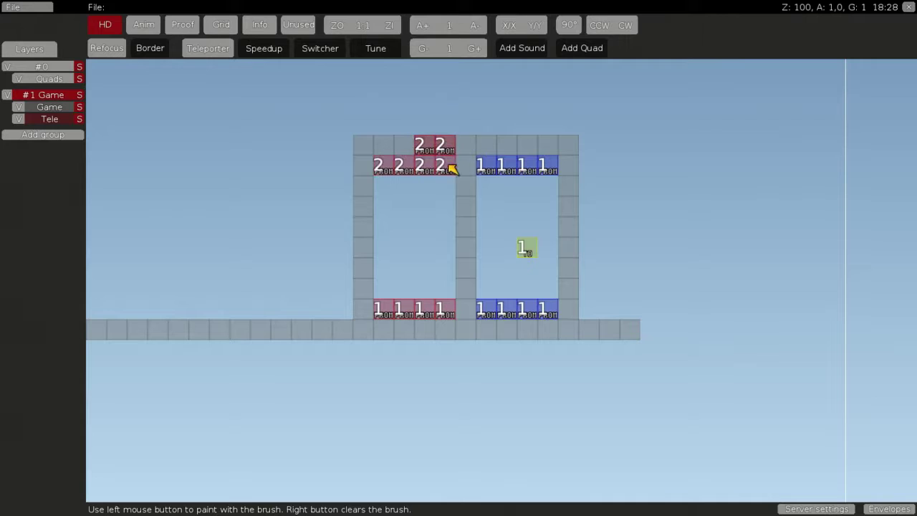
right_click(428, 154)
drag(398, 118, 451, 131)
click(419, 143)
right_click(433, 159)
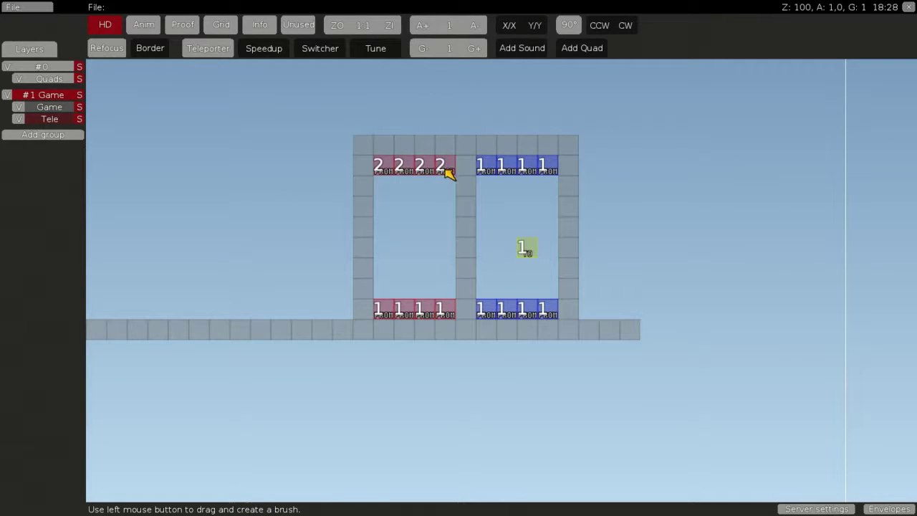
drag(449, 174, 377, 176)
click(380, 312)
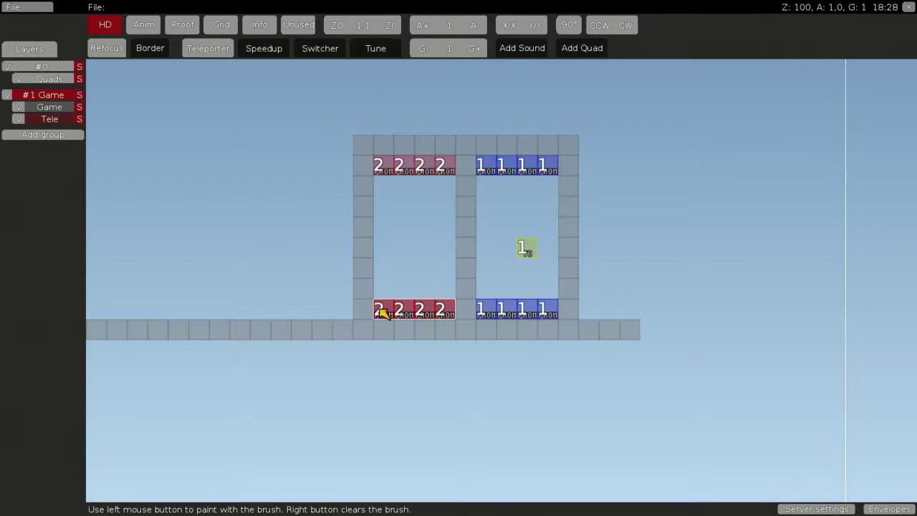
right_click(382, 313)
Place a green TO 2 destination tile in the middle of the left room
key(space)
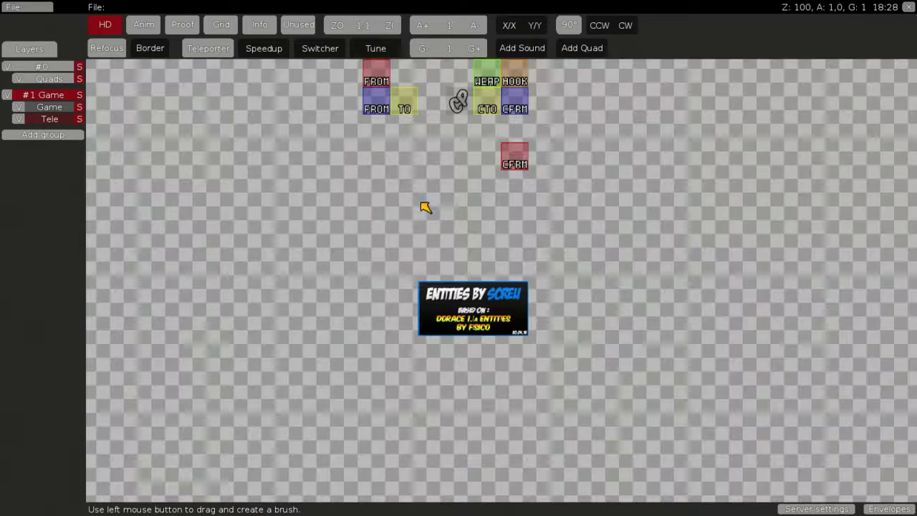
click(413, 81)
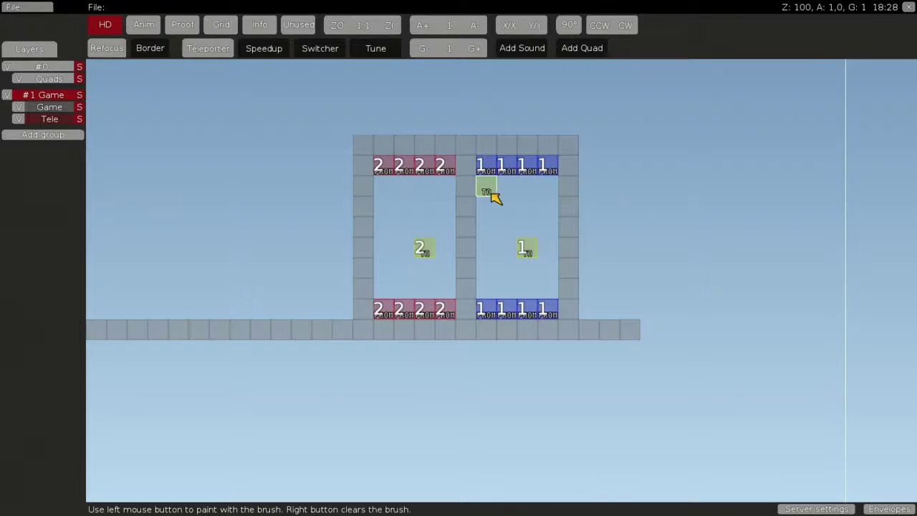
right_click(495, 197)
drag(493, 175, 544, 311)
right_click(545, 313)
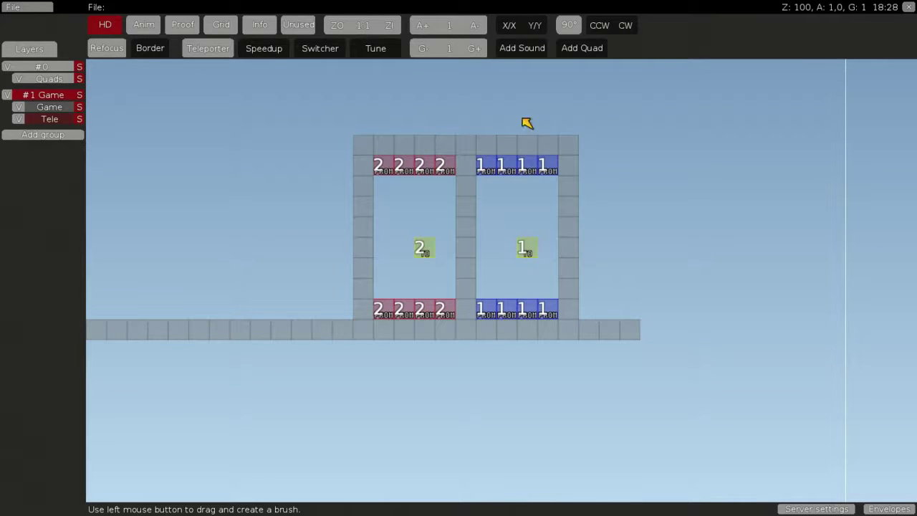
Erase tiles from the rooms' top wall to open gaps into them
middle_drag(548, 185, 458, 350)
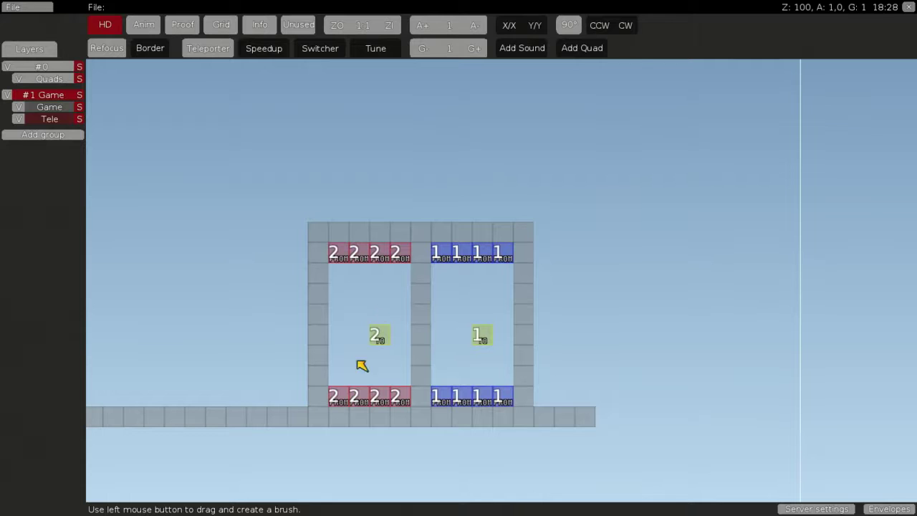
drag(471, 222, 487, 237)
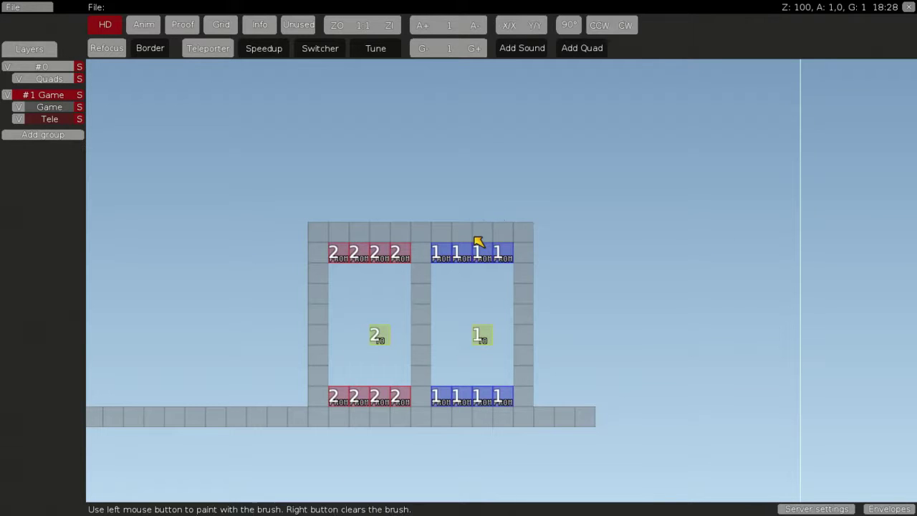
right_click(391, 229)
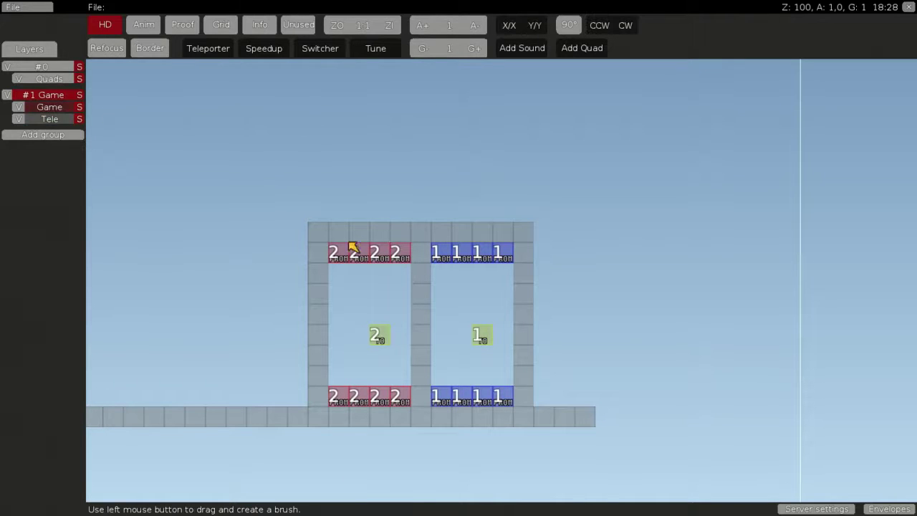
click(457, 229)
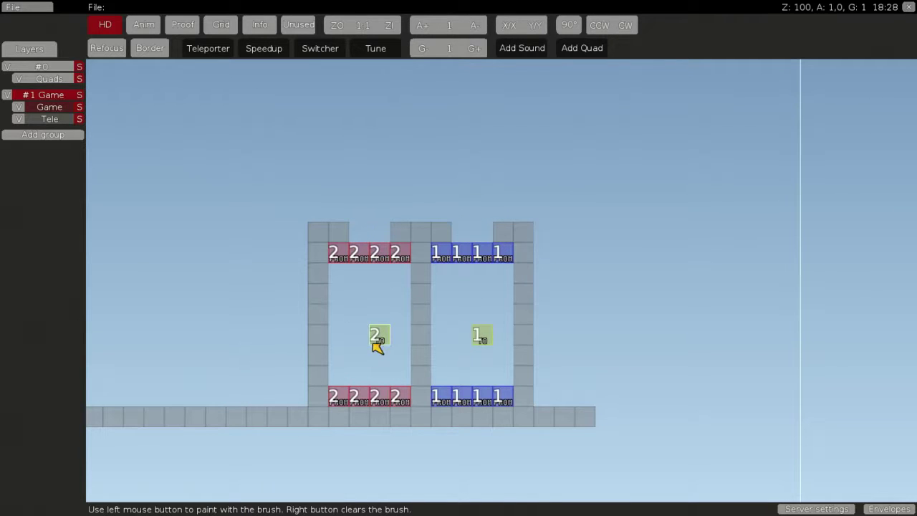
right_click(349, 308)
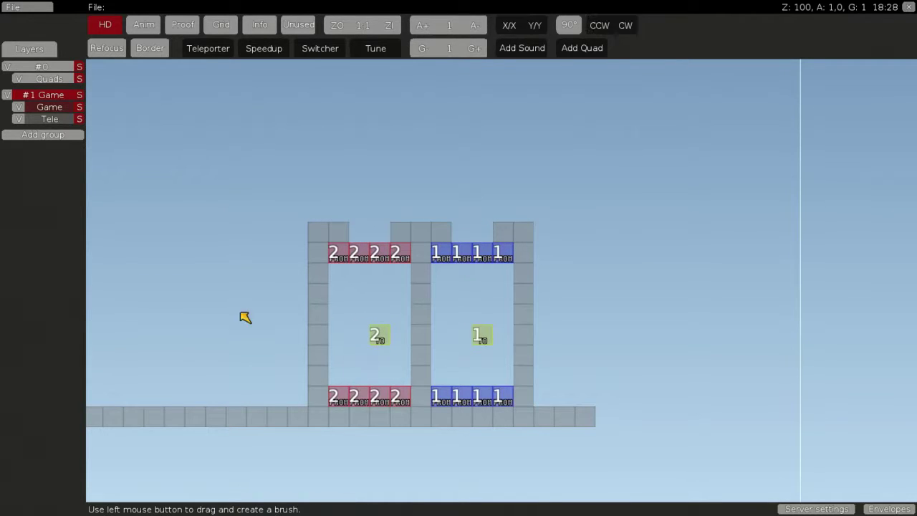
Place two spawn points, one above the left room and one above the right room
key(space)
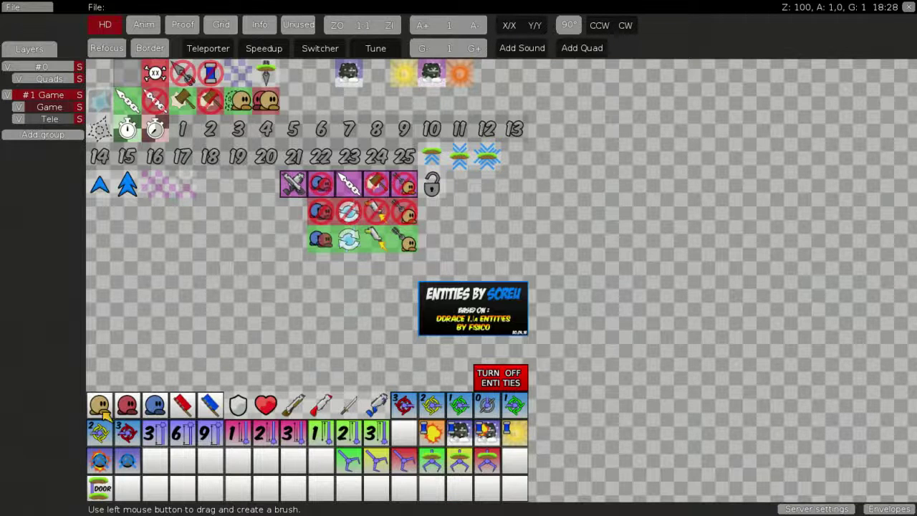
click(100, 405)
click(324, 199)
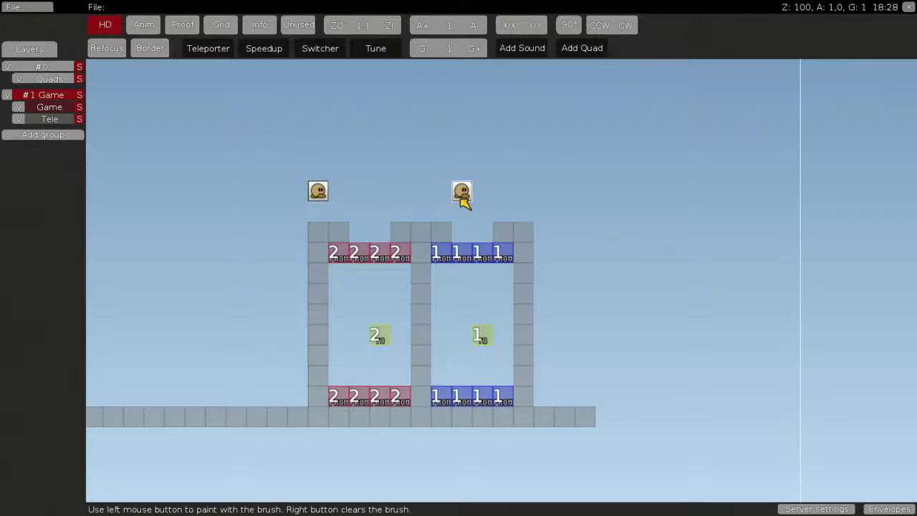
click(536, 197)
Save the map as test.map, overwriting the existing file, and leave the editor
key(ctrl+s)
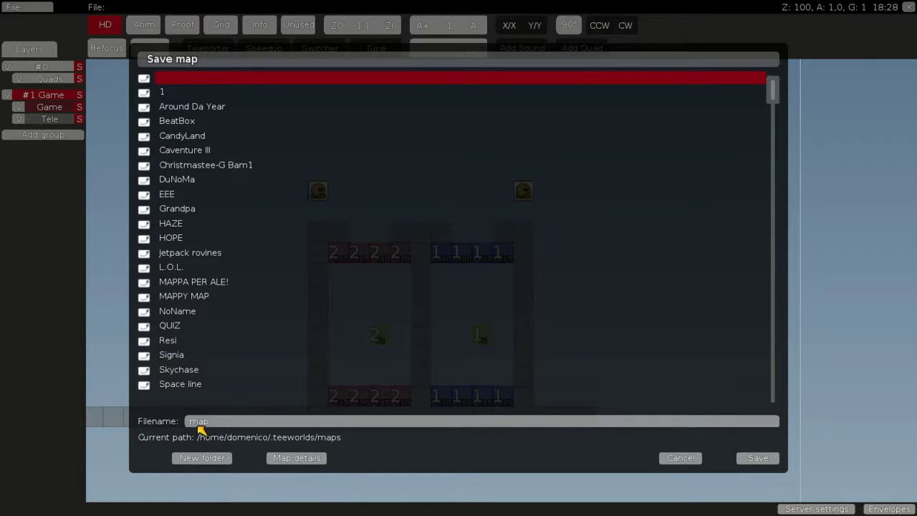
click(199, 423)
text(test)
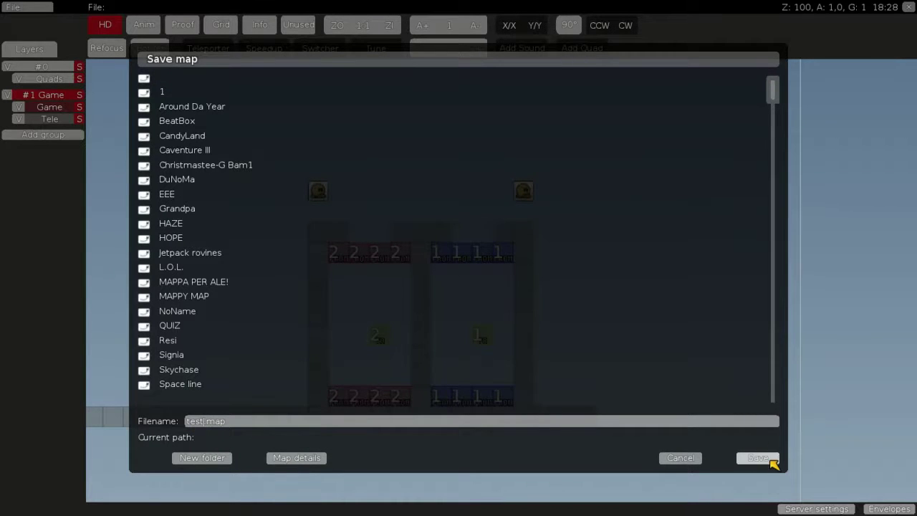
click(761, 459)
click(387, 324)
key(ctrl+shift+e)
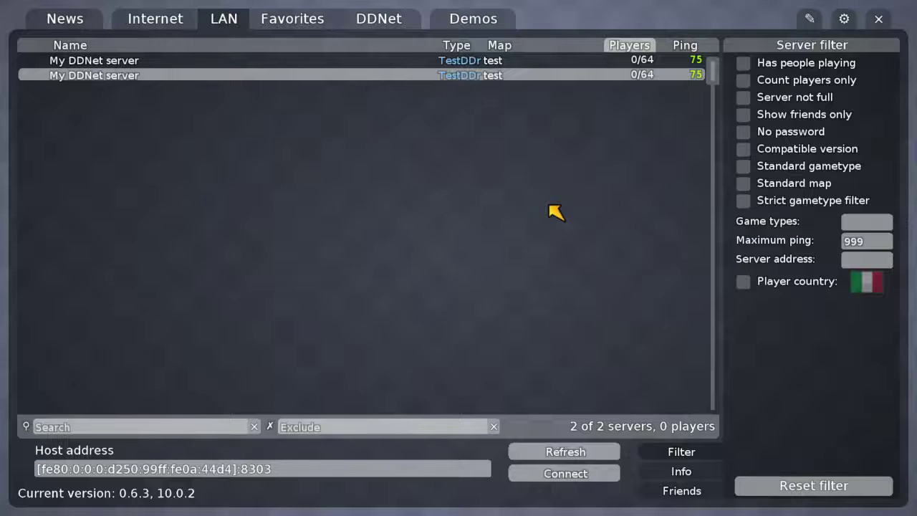
Join the local LAN server, log into rcon with the admin password, and run 'reload'
double_click(387, 76)
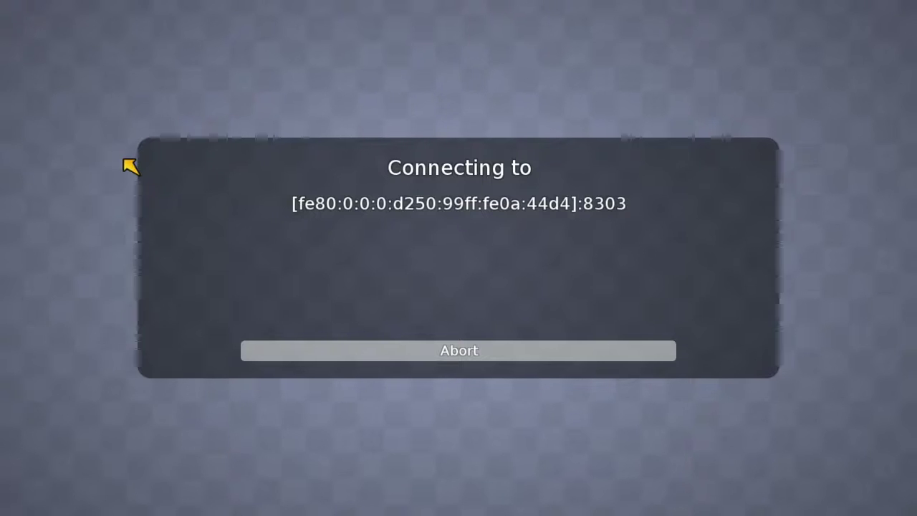
key(F2)
text(****)
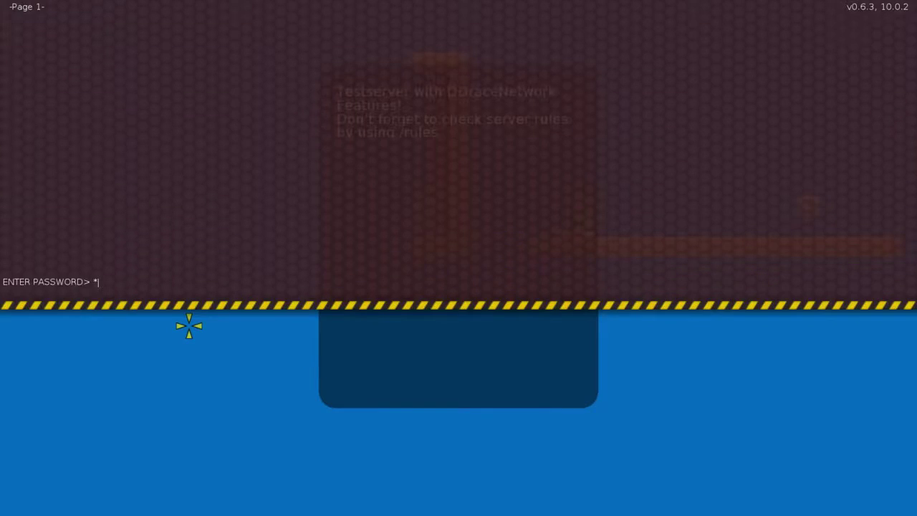
key(Return)
text(reload)
key(Return)
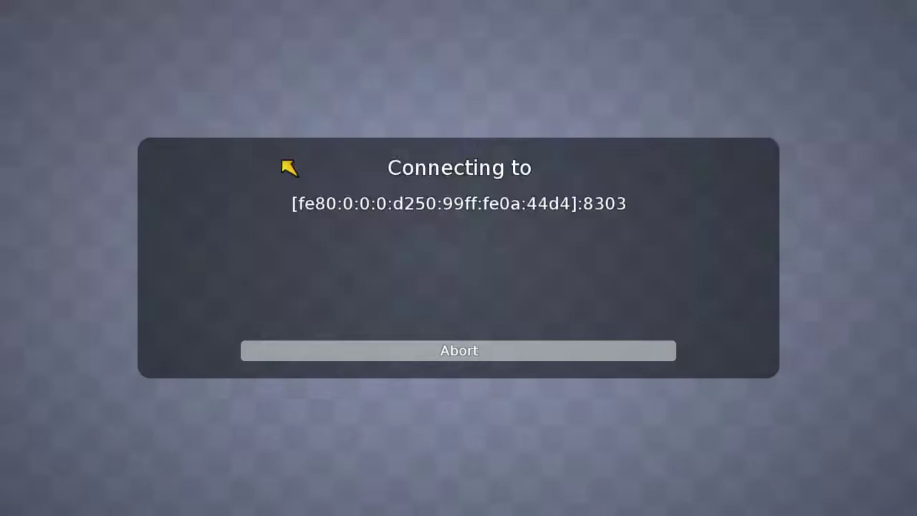
key(d)
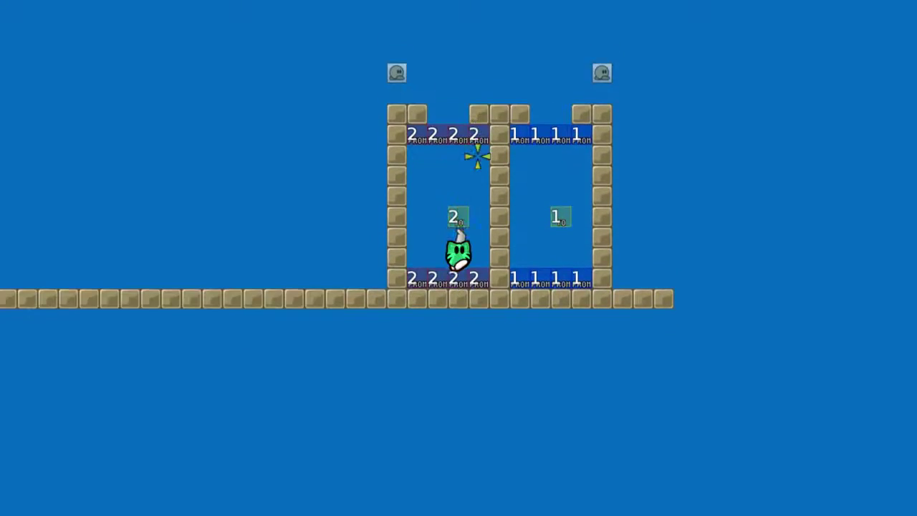
Walk the tee to the right room and jump it up into the top row of 1 teleporters
key(r)
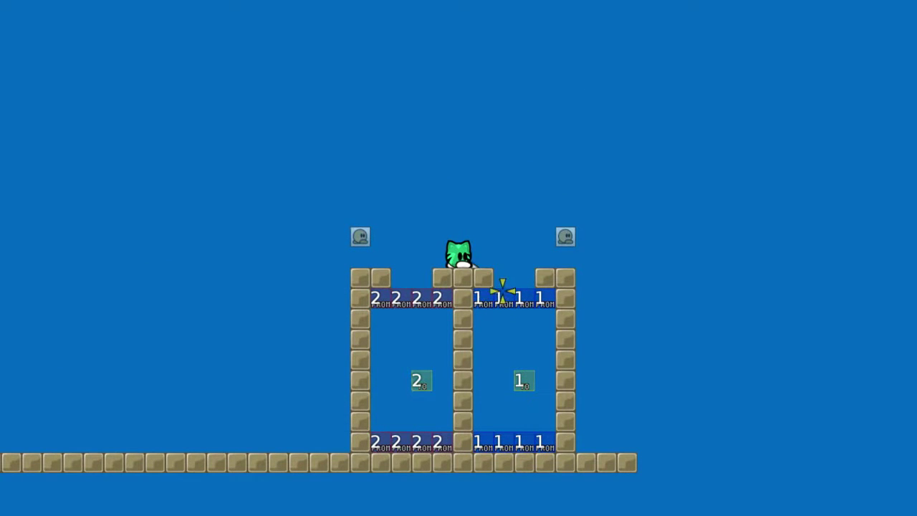
key(d)
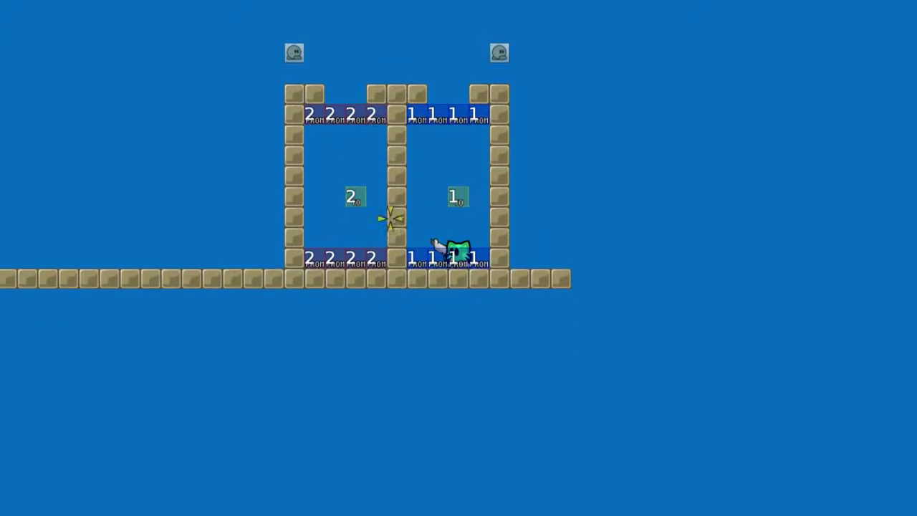
key(a)
key(space)
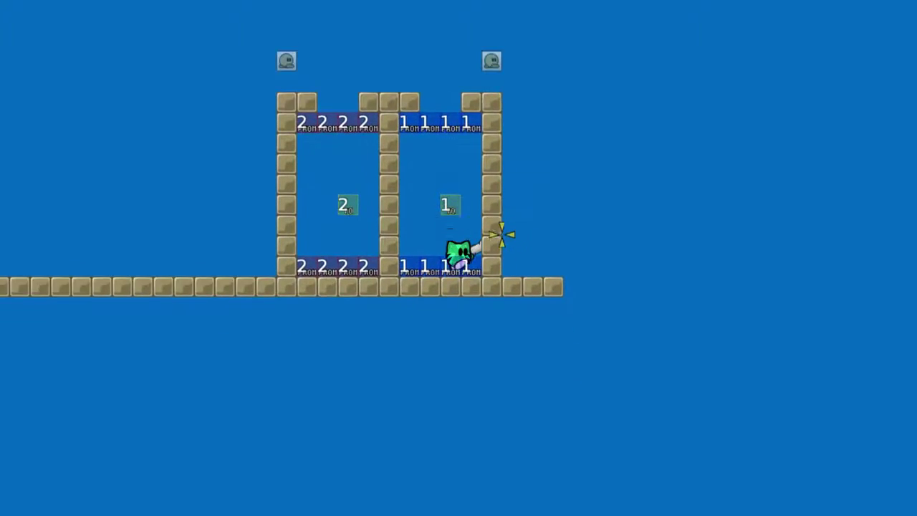
key(space)
key(d)
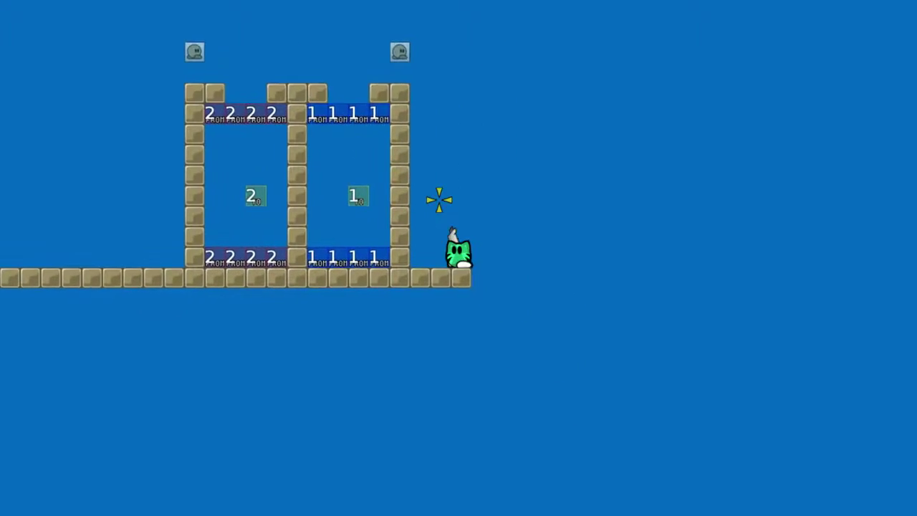
key(space)
Give the tee a grenade launcher with the rcon 'gren' command and fire at the floor
key(a)
key(F2)
text(gren)
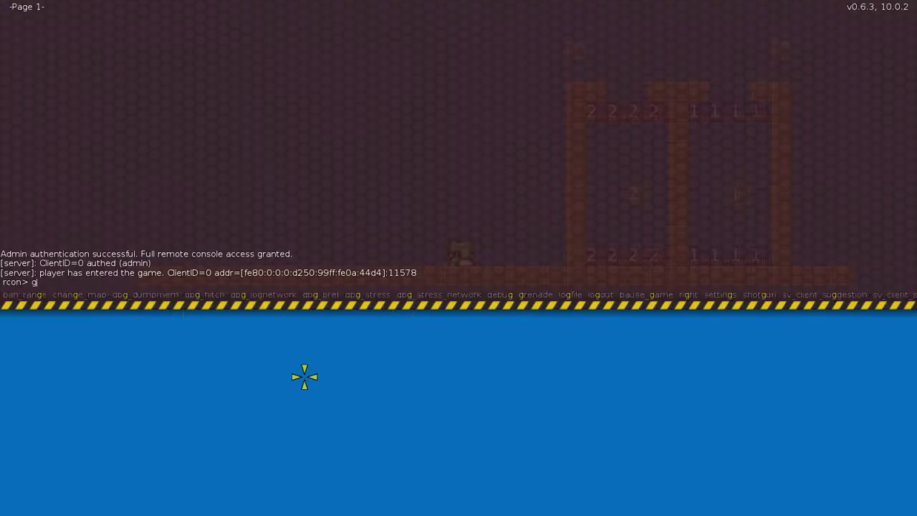
key(F2)
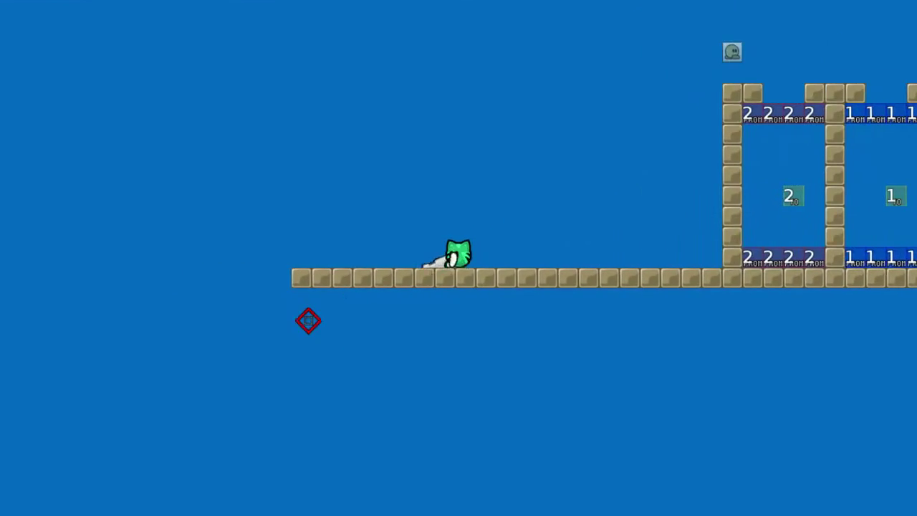
click(278, 330)
click(271, 303)
Grenade-jump and hook the tee into room 2's top opening, then climb onto the roof
key(a)
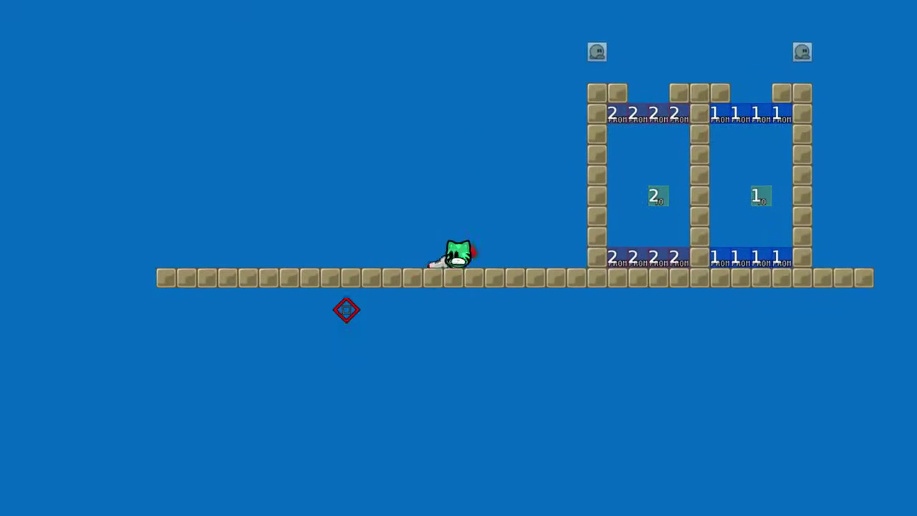
click(346, 309)
key(space)
key(space)
right_click(552, 179)
key(d)
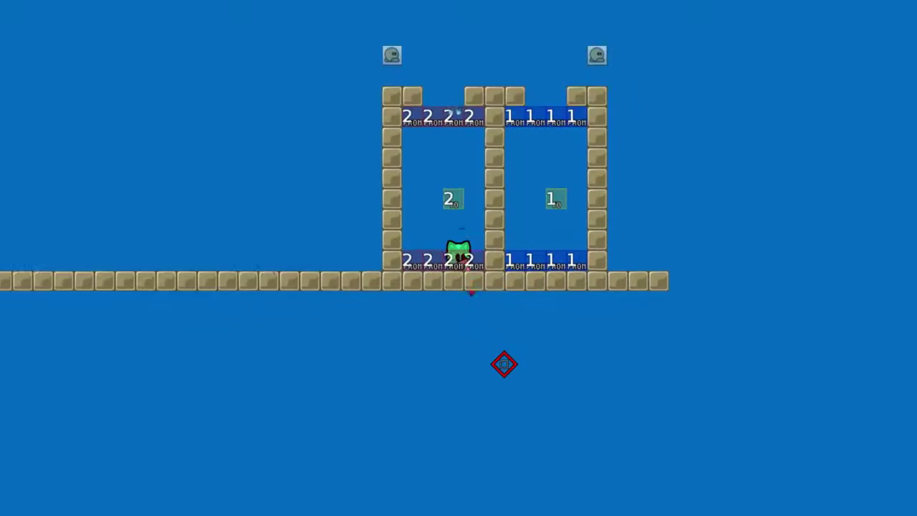
key(a)
key(2)
key(space)
key(space)
right_click(513, 223)
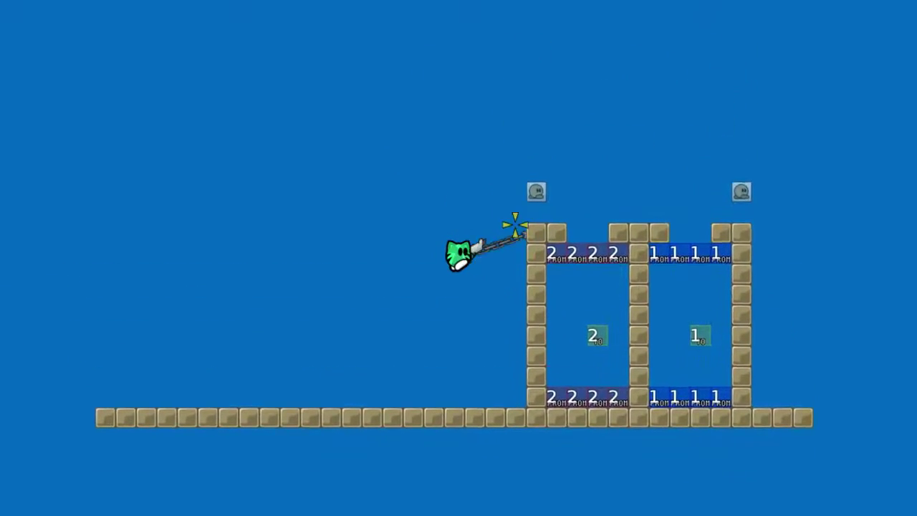
key(d)
key(1)
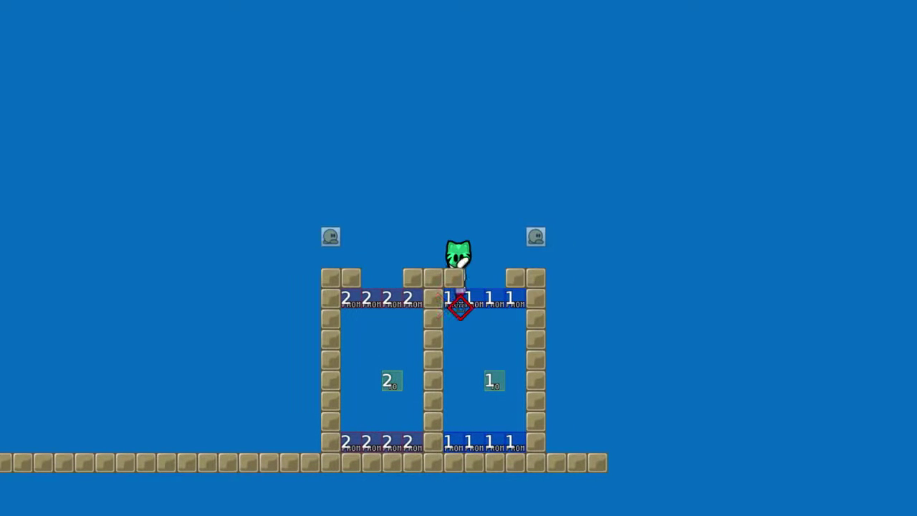
key(a)
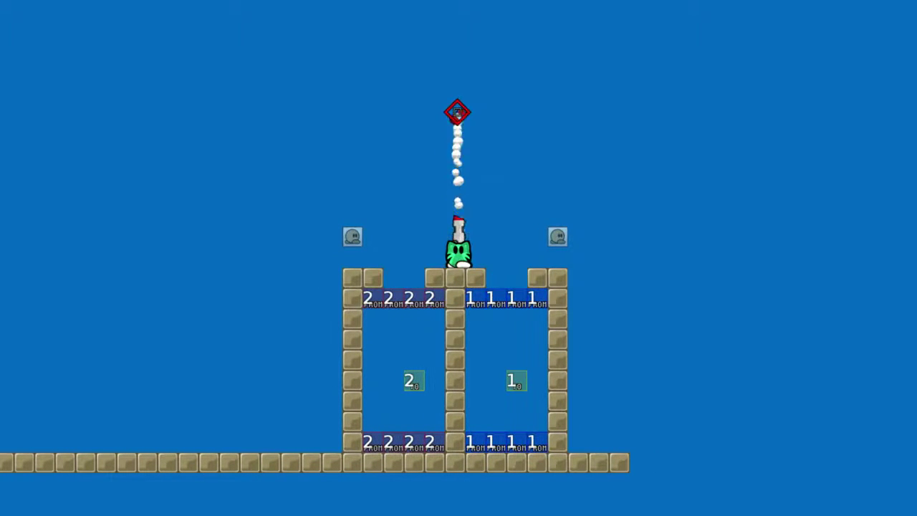
Grenade-jump out of the room, climb the middle wall, and fire the gun left and right
click(463, 383)
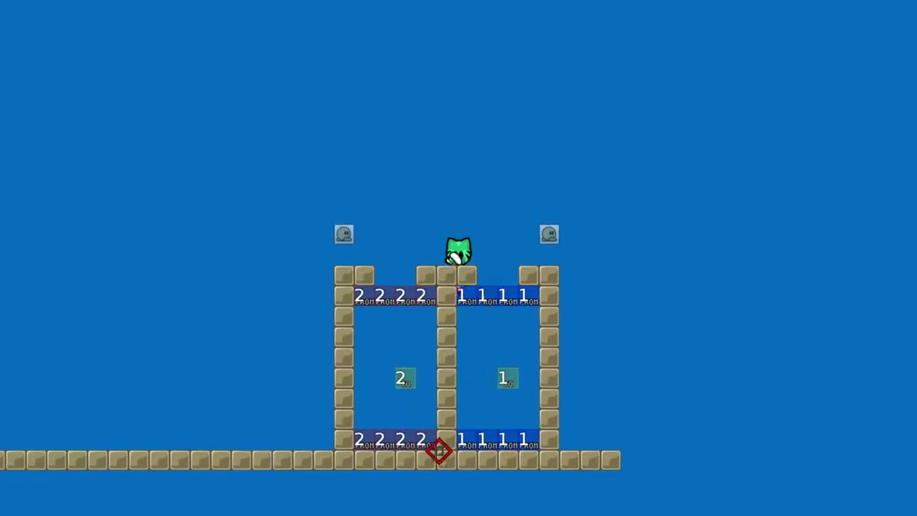
click(440, 451)
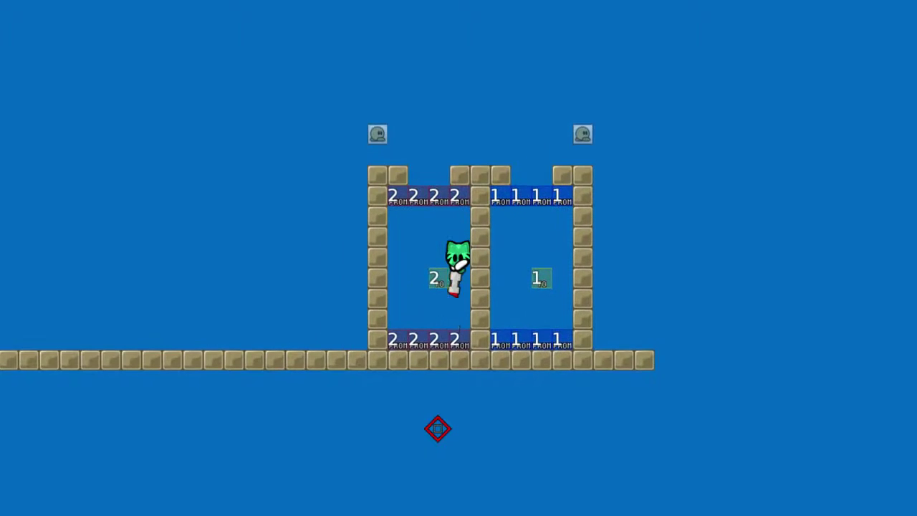
click(437, 428)
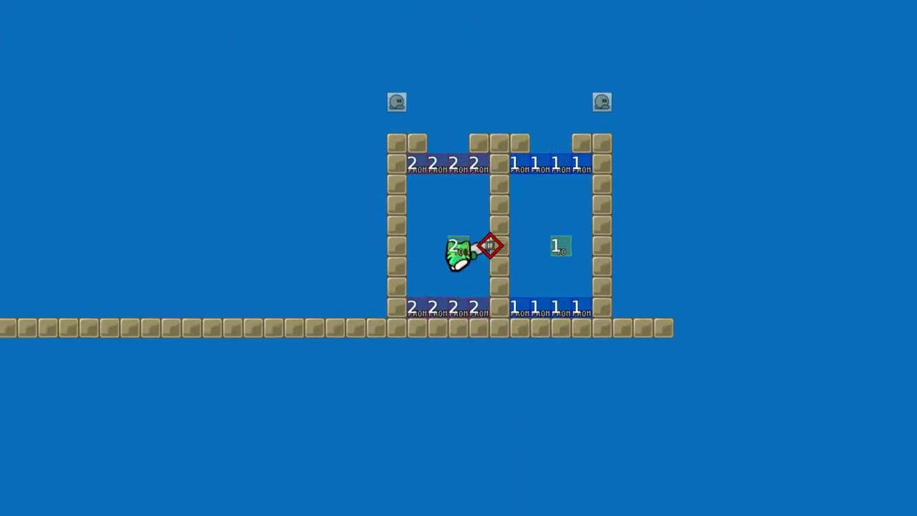
key(Right)
key(Right)
key(Up)
key(Up)
key(Up)
key(Up)
key(Up)
key(Up)
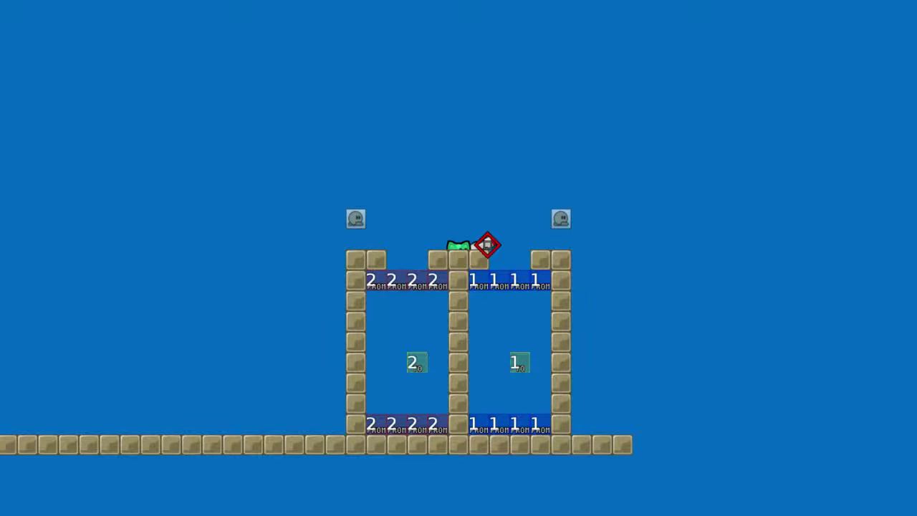
key(Up)
key(2)
key(a)
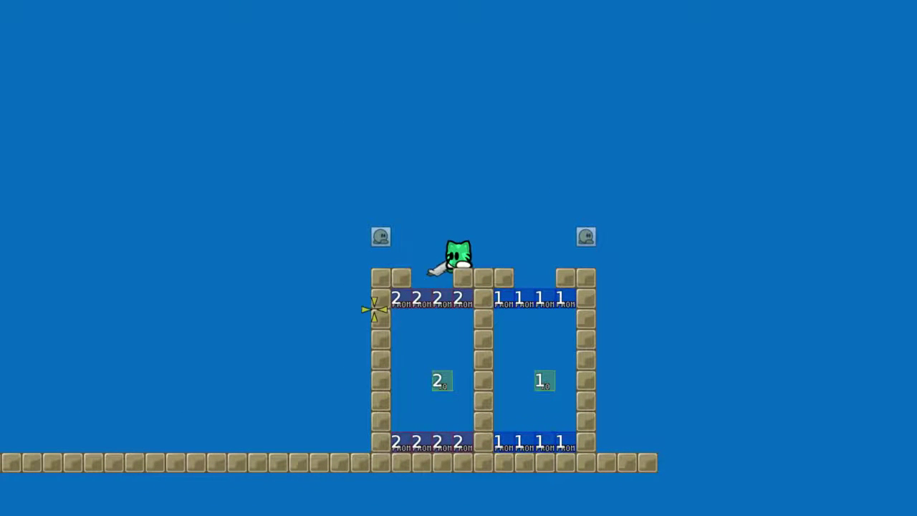
click(375, 312)
key(d)
click(527, 299)
click(531, 313)
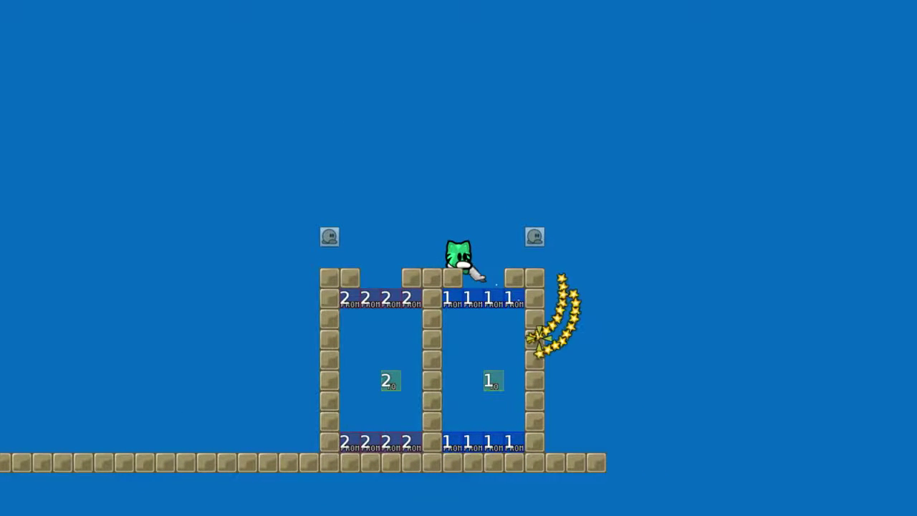
key(shift)
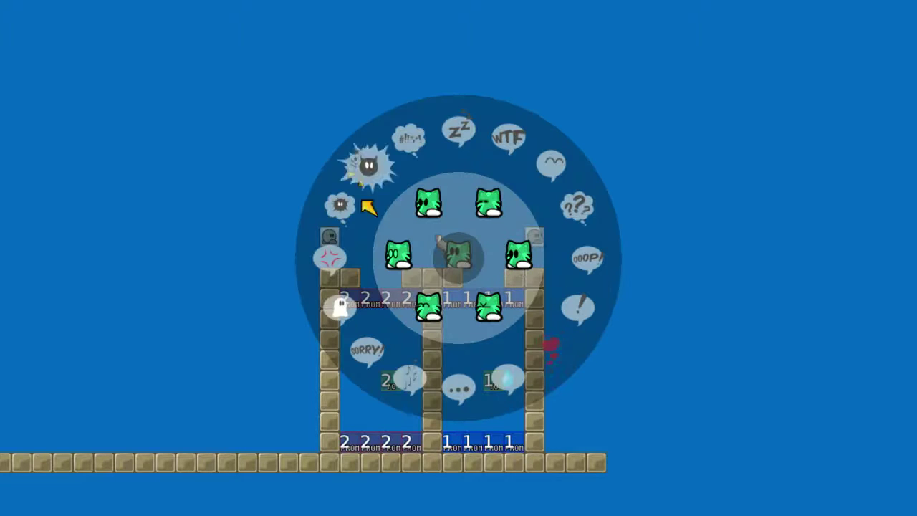
Return to the map editor, select the Tele layer, and grab then discard the top teleporter row
key(ctrl+shift+e)
scroll(580, 309, down, 4)
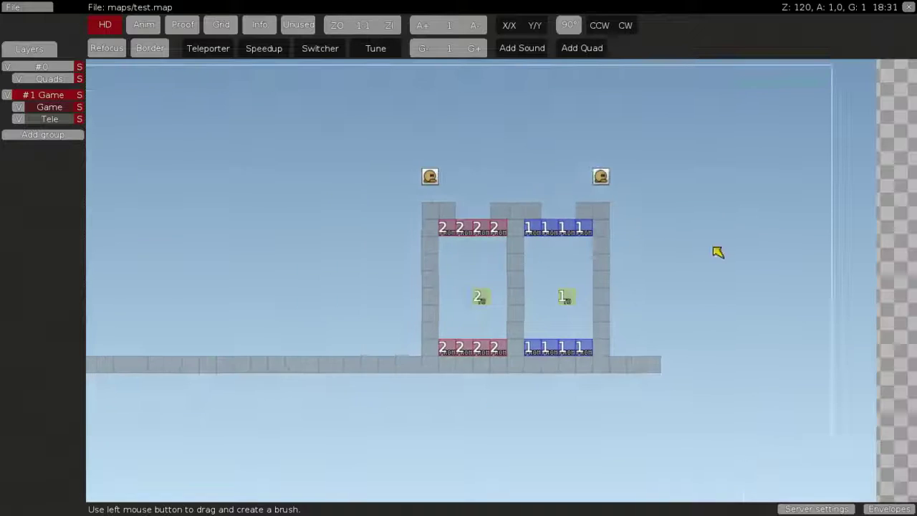
scroll(502, 224, up, 2)
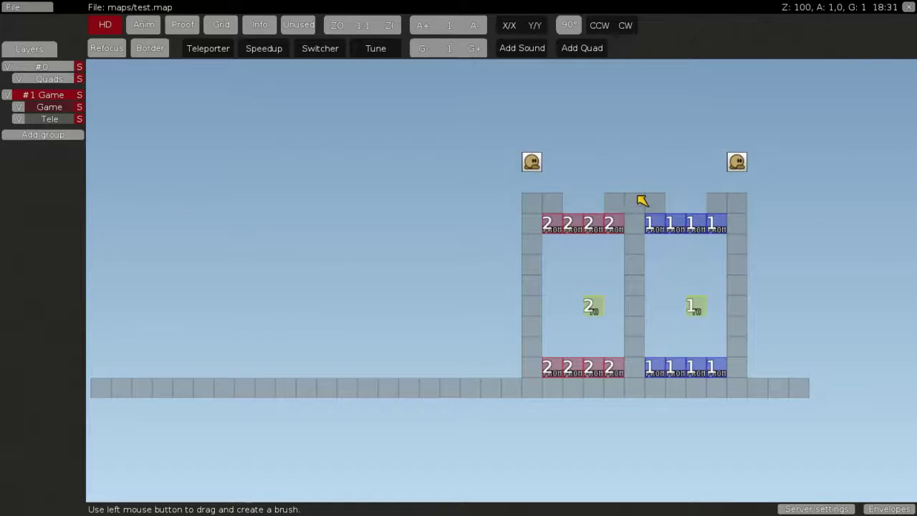
key(space)
click(48, 119)
key(space)
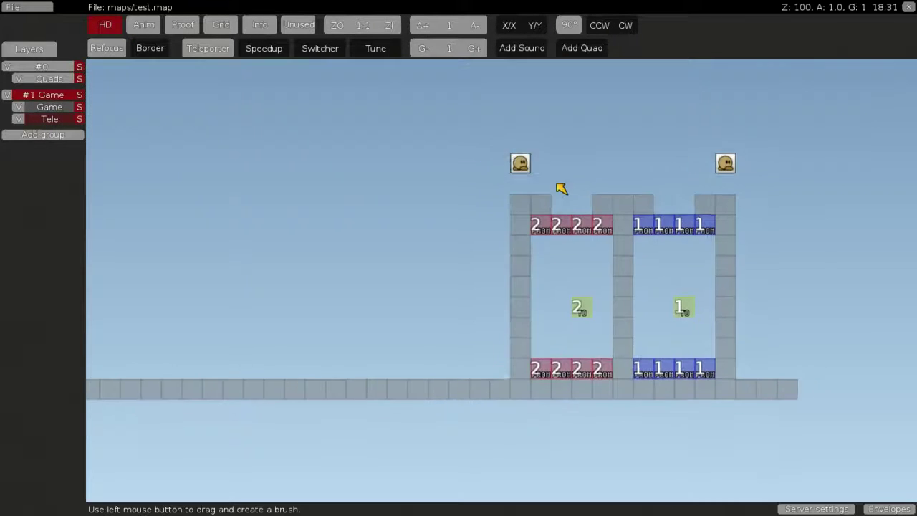
scroll(557, 188, up, 3)
mouse_move(455, 210)
mouse_down()
mouse_move(680, 210)
mouse_move(532, 222)
mouse_move(449, 203)
mouse_up()
right_click(680, 211)
Copy the four red 2 teleporter tiles and paint them further right
scroll(416, 266, down, 4)
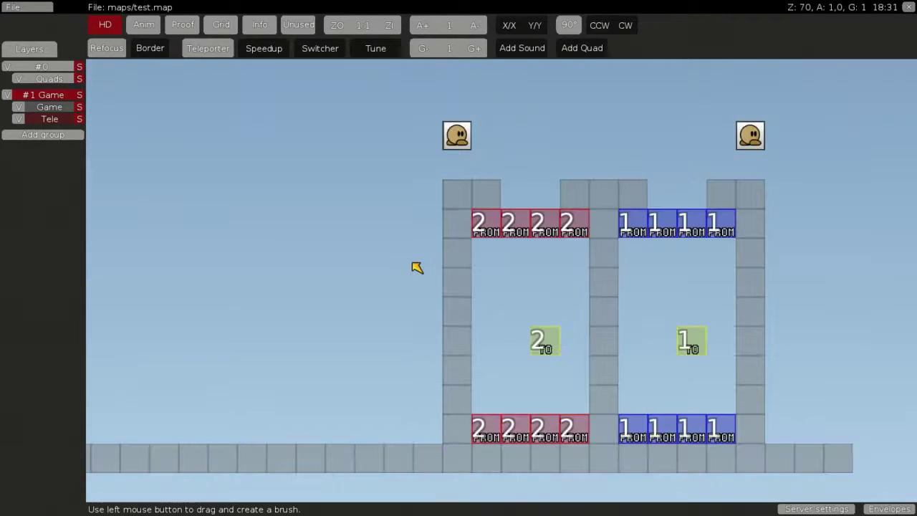
key(space)
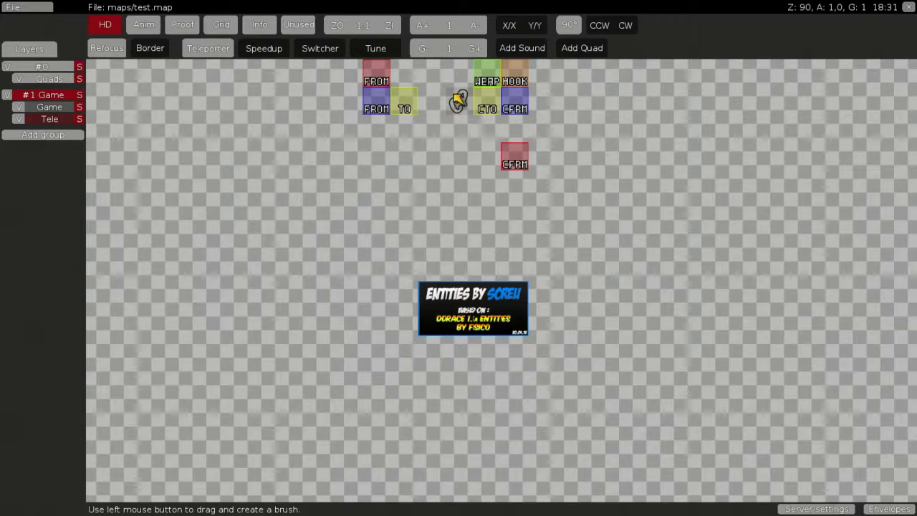
scroll(514, 234, down, 2)
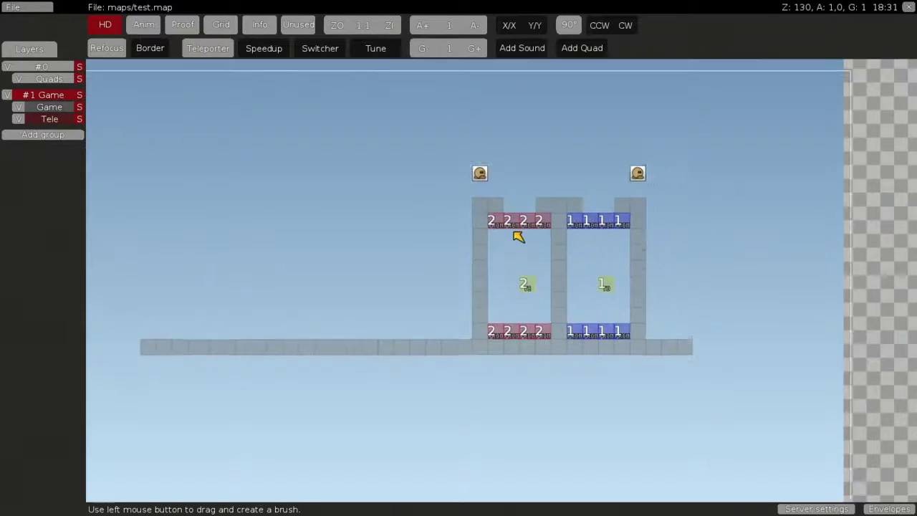
scroll(501, 227, up, 1)
drag(473, 204, 537, 204)
click(537, 204)
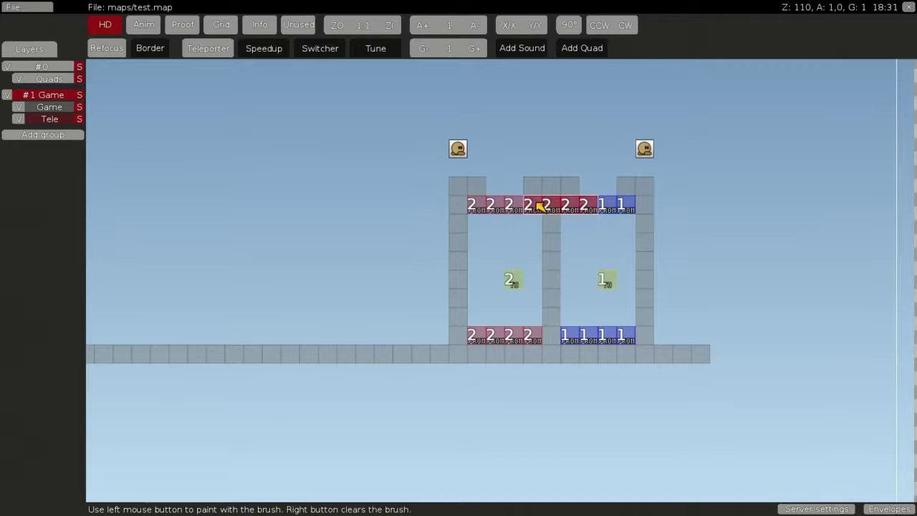
right_click(537, 203)
mouse_move(383, 269)
middle_down()
mouse_move(555, 258)
mouse_move(413, 269)
middle_up()
Repaint blue 1 teleporter tiles over the row and erase stray tiles beside the wall
drag(651, 212, 636, 209)
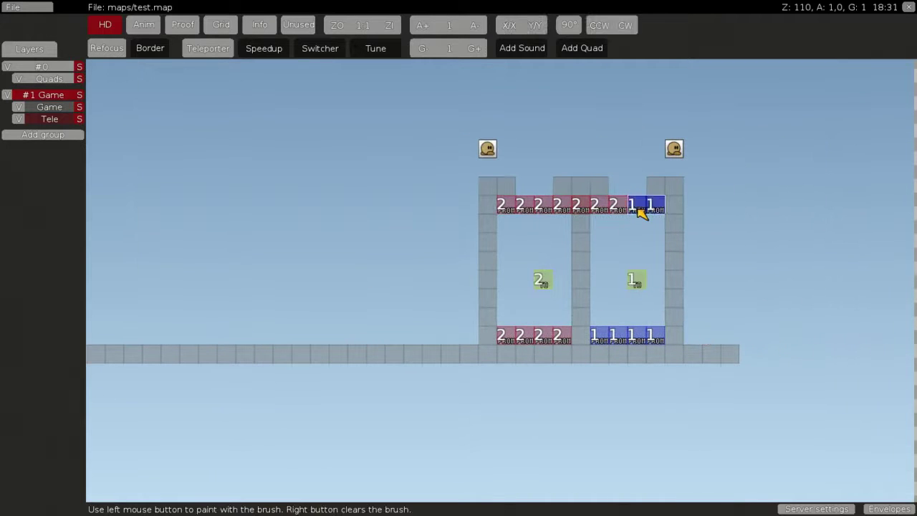
click(601, 201)
right_click(601, 201)
click(582, 181)
click(583, 199)
right_click(583, 199)
middle_drag(429, 253, 574, 259)
key(space)
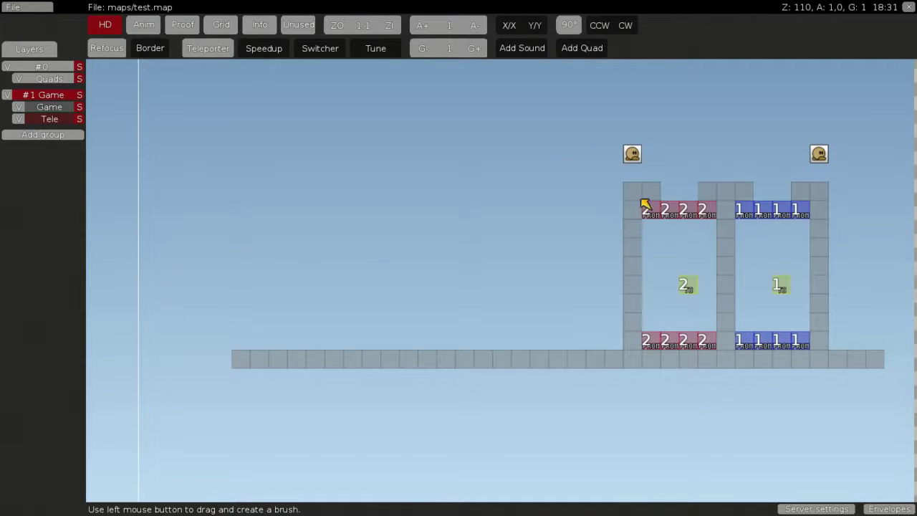
click(613, 208)
right_click(631, 227)
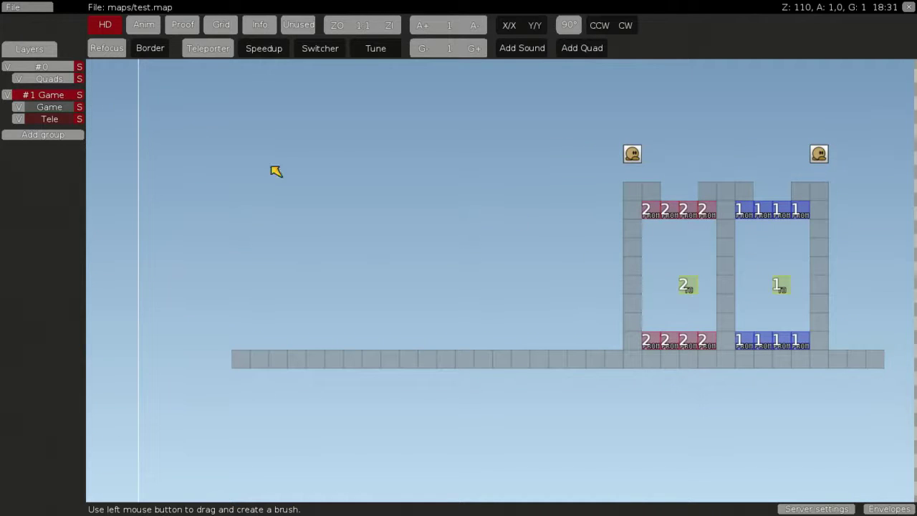
On the Game layer, copy a wall column and stamp it left of the rooms
click(45, 107)
mouse_move(613, 199)
mouse_down()
mouse_move(649, 261)
mouse_move(632, 269)
mouse_up()
click(509, 205)
right_click(506, 297)
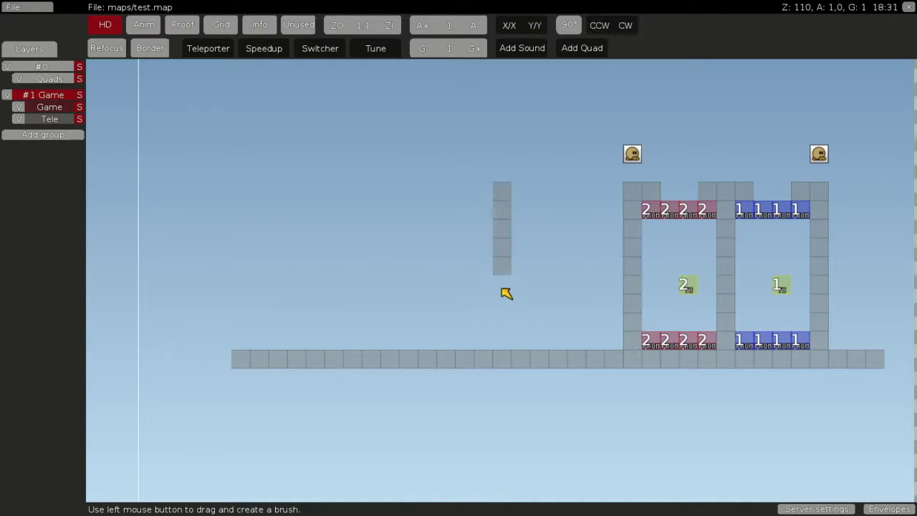
Tidy the new five-tile column with an empty-tile brush and pan around to check it
mouse_move(508, 344)
mouse_down()
mouse_move(496, 348)
mouse_move(508, 340)
mouse_up()
drag(511, 301, 515, 290)
click(504, 322)
right_click(508, 325)
middle_drag(777, 152, 459, 160)
scroll(243, 151, down, 1)
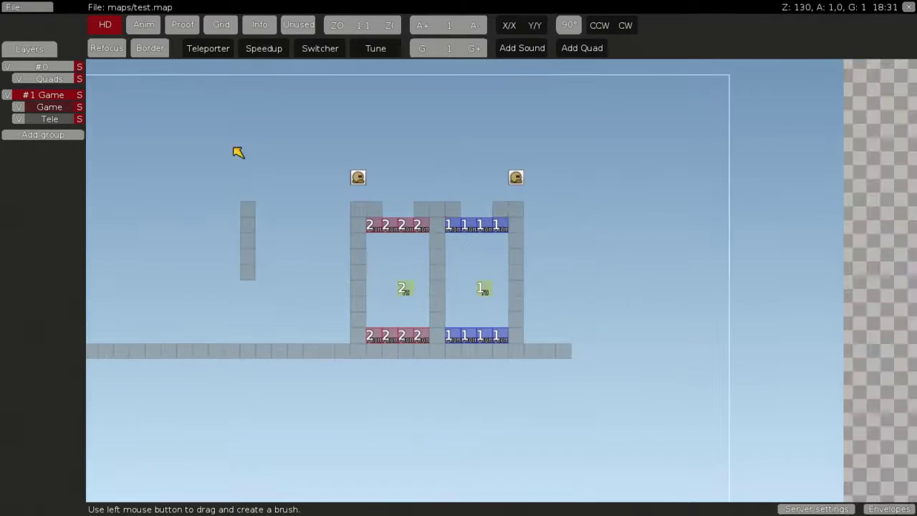
middle_drag(569, 177, 706, 183)
scroll(731, 194, up, 1)
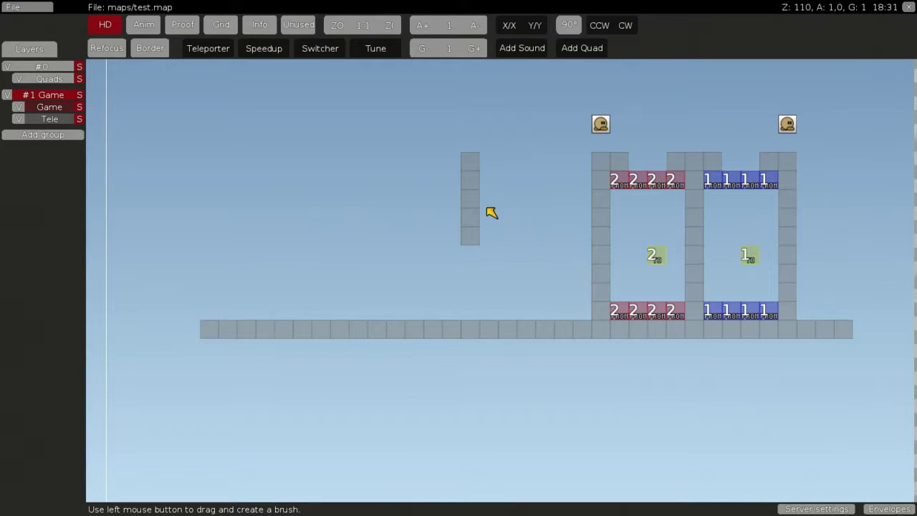
Paint four number-1 hook teleporter tiles down the lower part of the pillar
key(space)
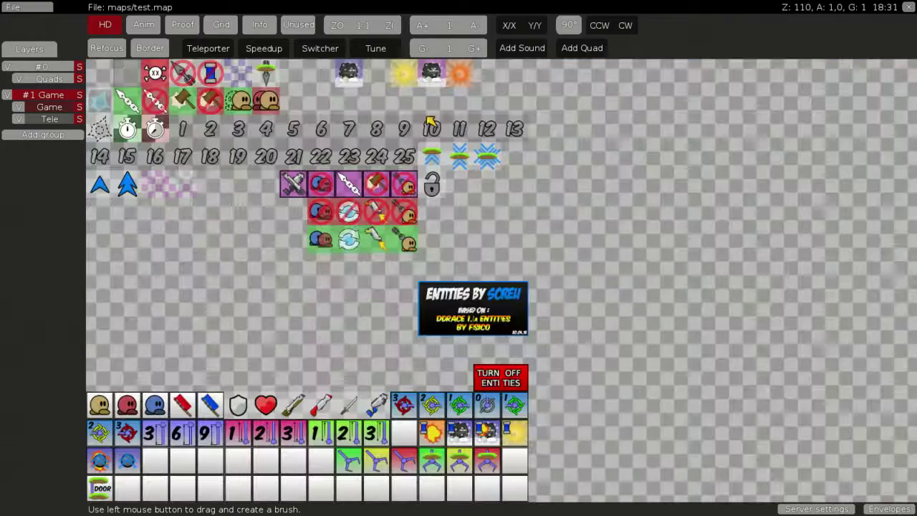
click(48, 119)
key(space)
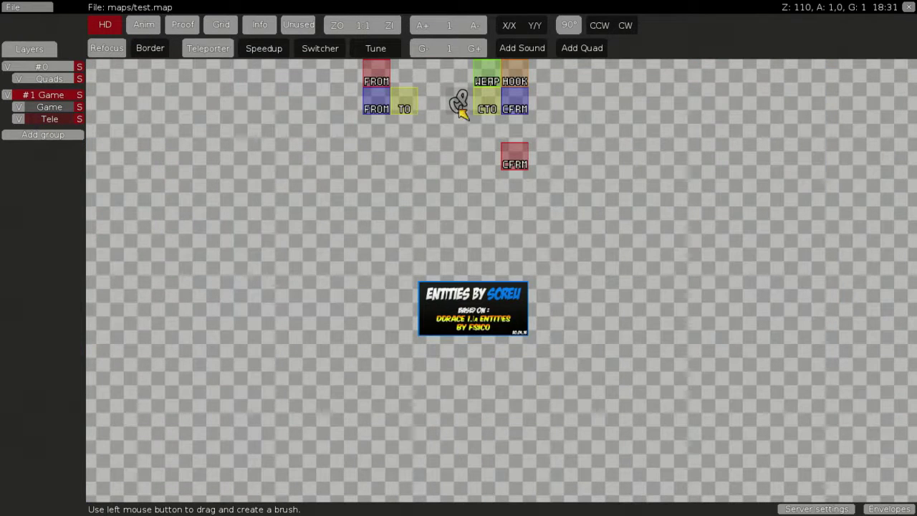
click(460, 104)
key(space)
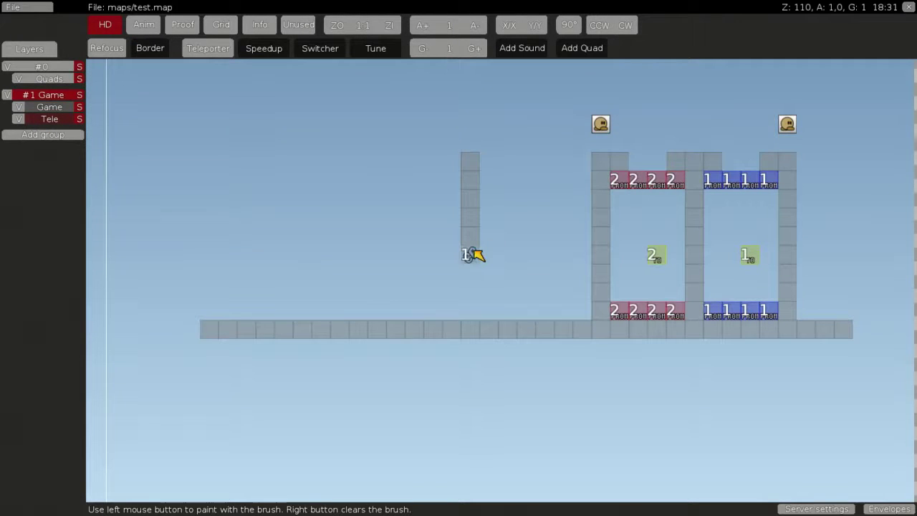
drag(470, 255, 470, 311)
right_click(526, 283)
drag(498, 282, 524, 226)
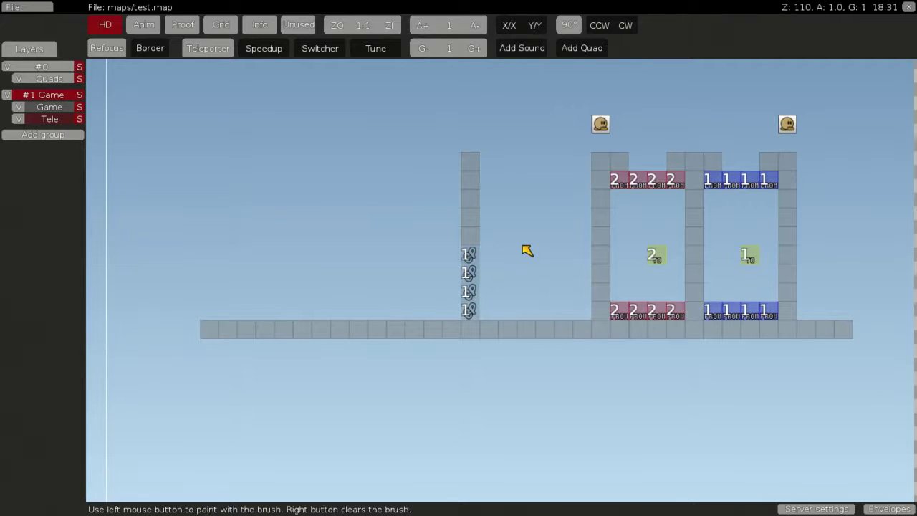
right_click(521, 245)
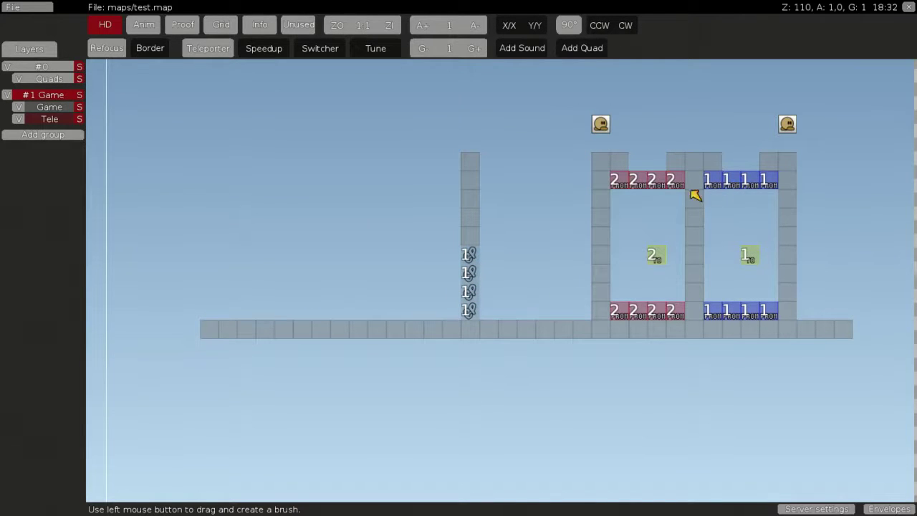
Set the teleporter number to 3 and select the pillar's teleporter column
click(205, 53)
click(360, 172)
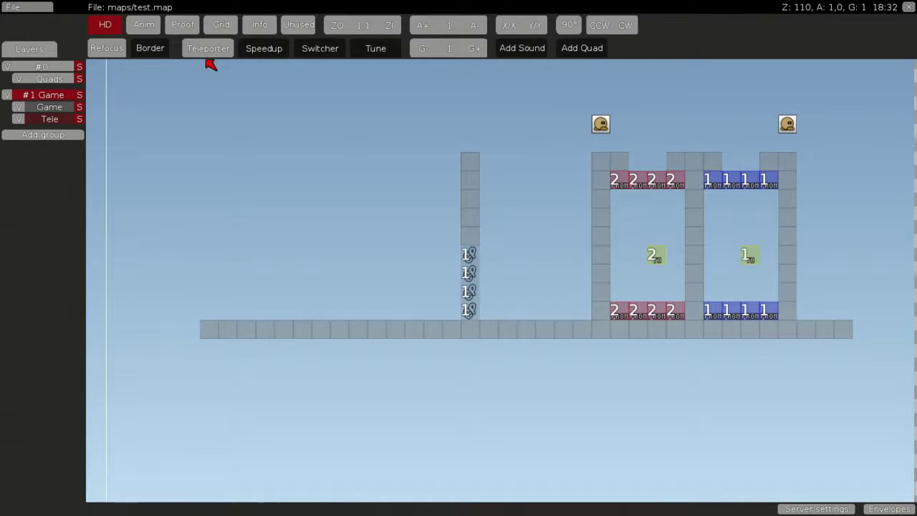
click(209, 56)
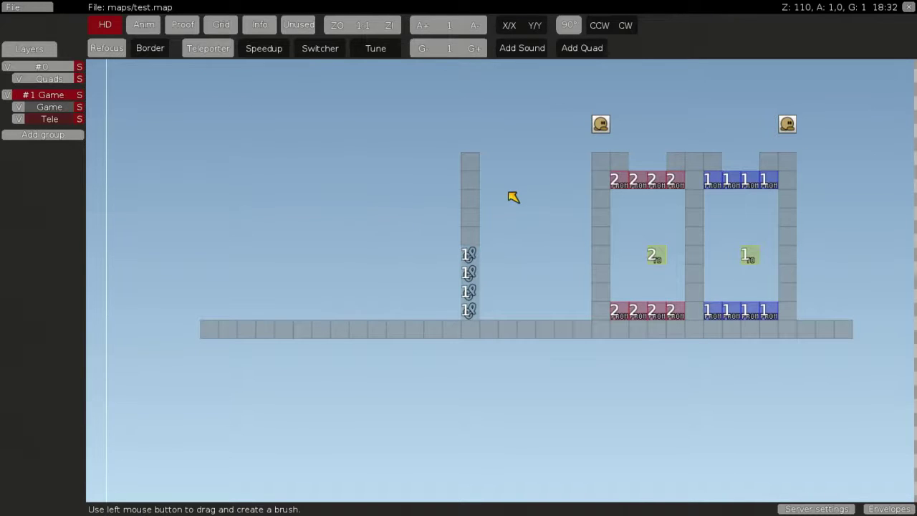
scroll(516, 198, up, 2)
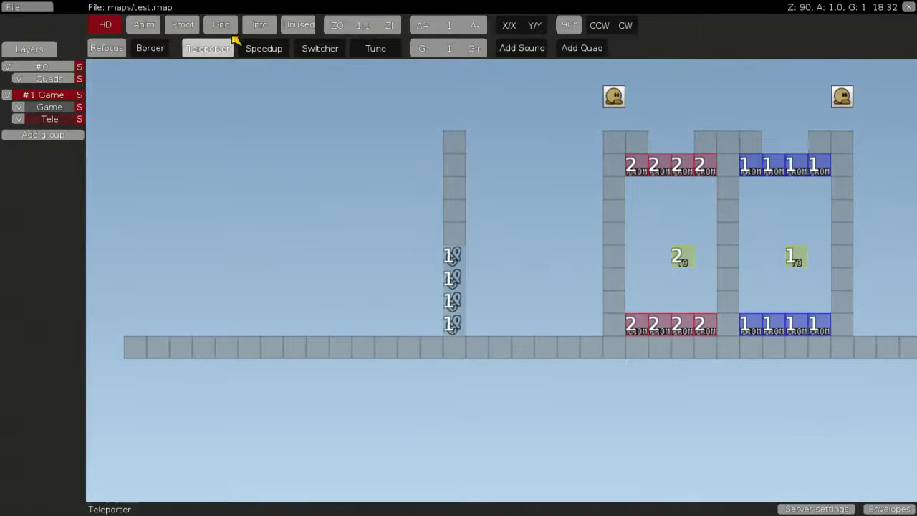
click(209, 49)
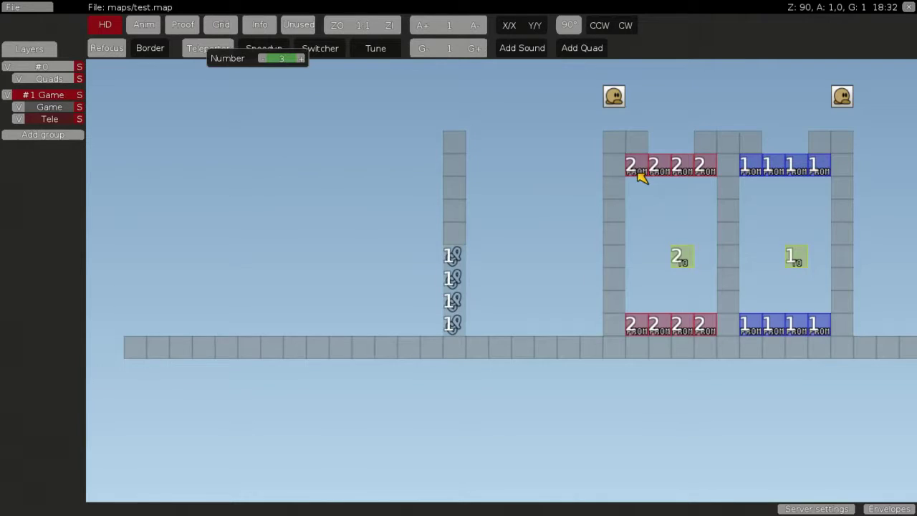
middle_drag(640, 177, 493, 285)
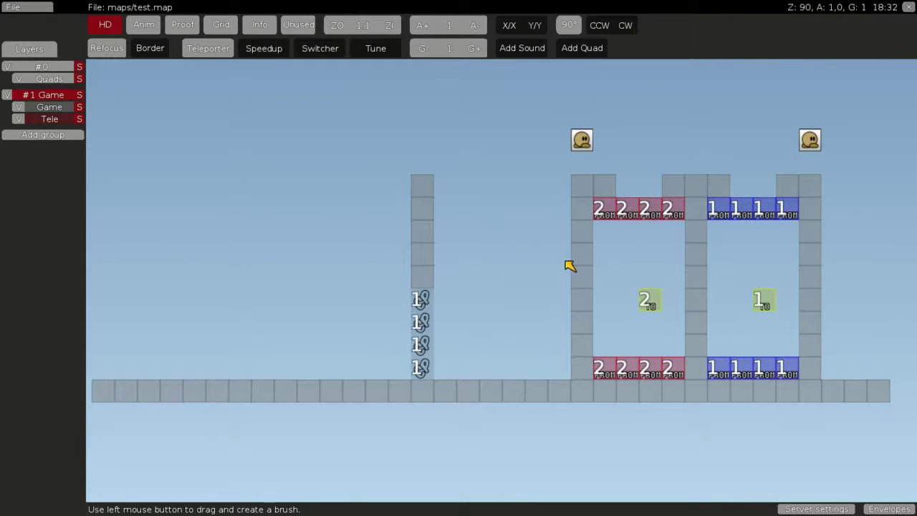
scroll(610, 219, up, 2)
scroll(468, 235, down, 6)
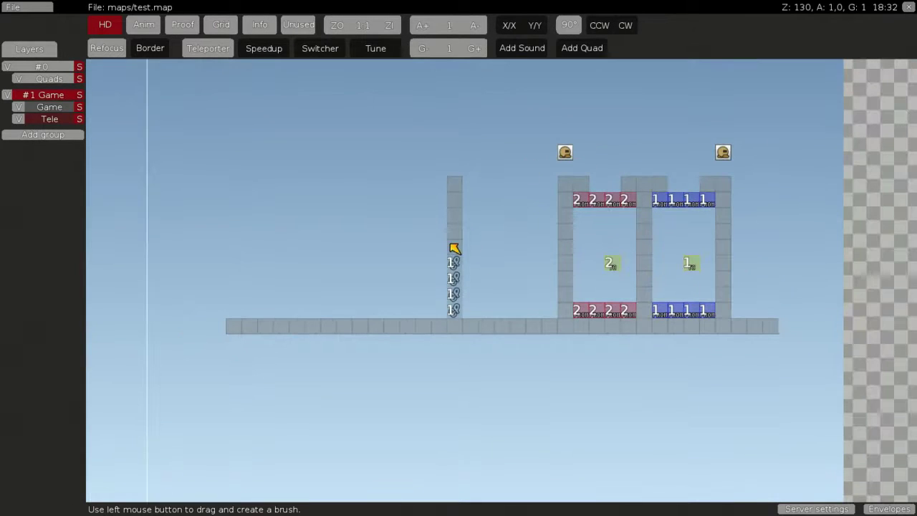
mouse_move(489, 242)
mouse_down()
mouse_move(454, 270)
mouse_move(454, 301)
mouse_up()
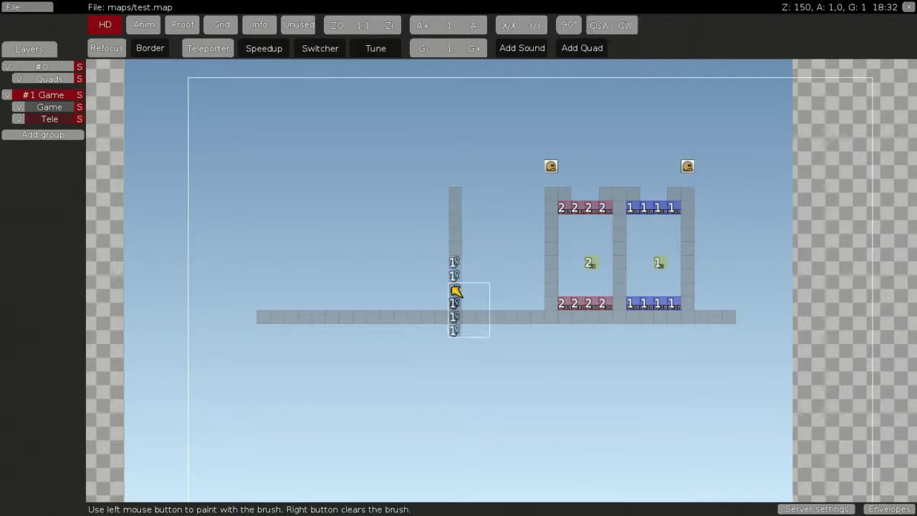
Place a red CFRM tile in open space left of the pillar
right_click(497, 263)
key(space)
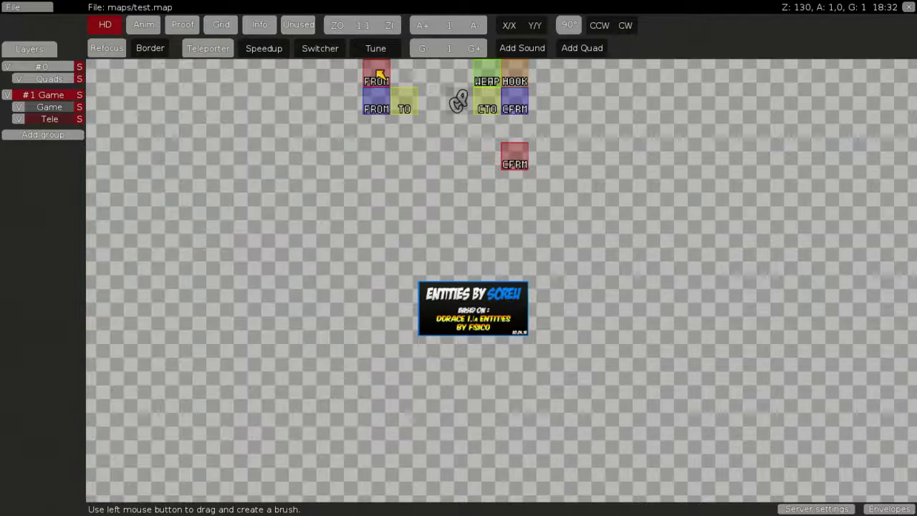
click(378, 74)
right_click(425, 122)
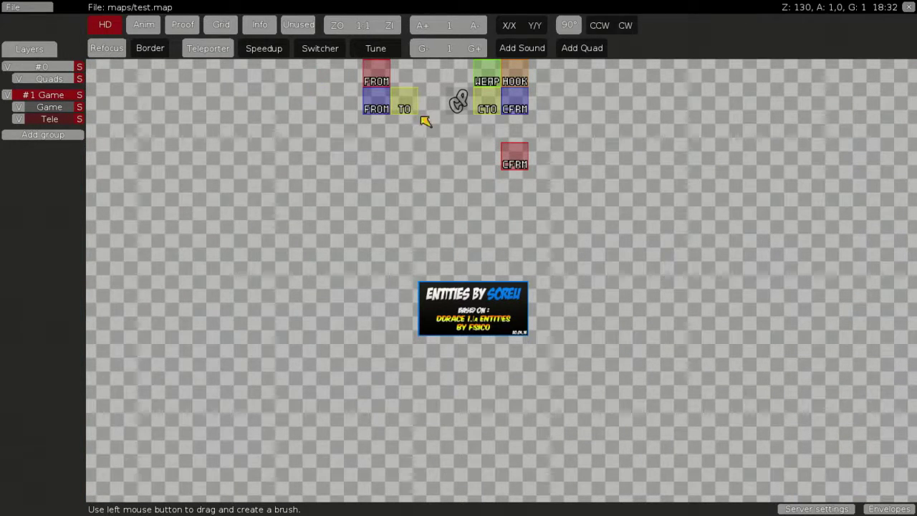
click(523, 152)
click(297, 246)
scroll(584, 239, up, 3)
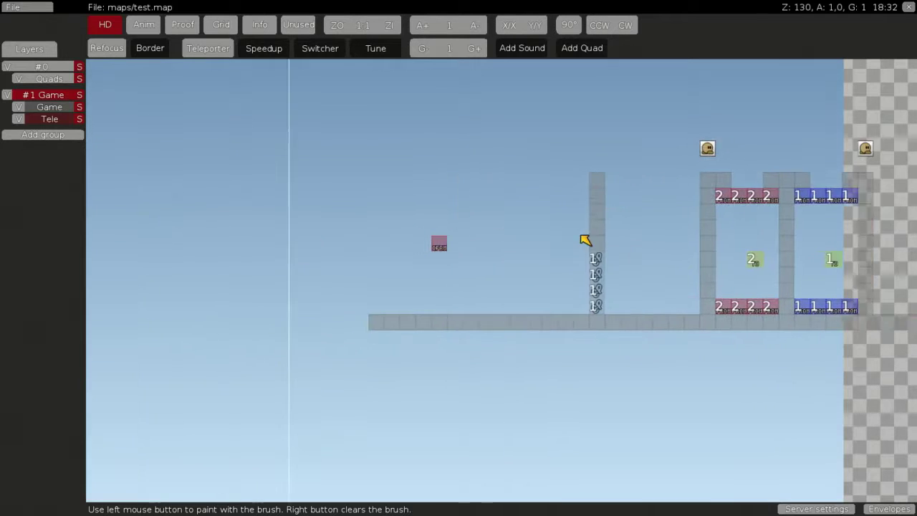
Place a blue CFRM tile beside the red one
key(space)
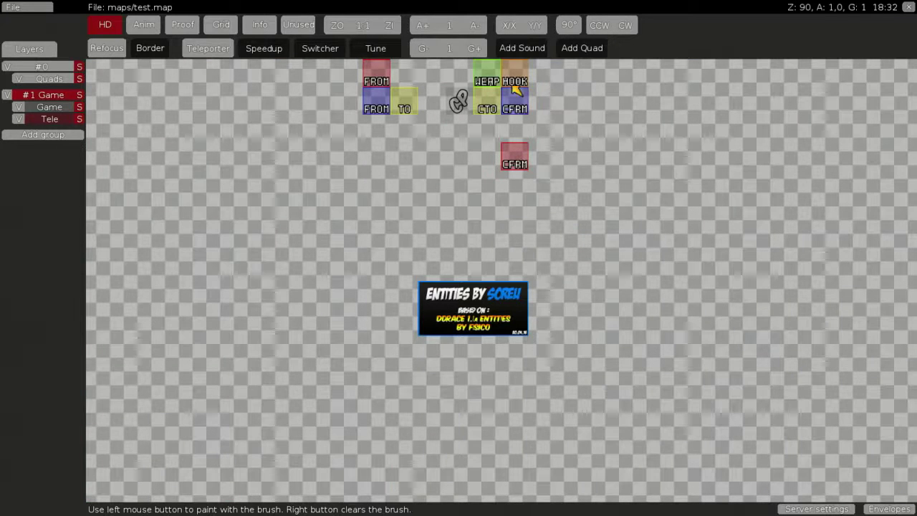
click(513, 104)
click(479, 238)
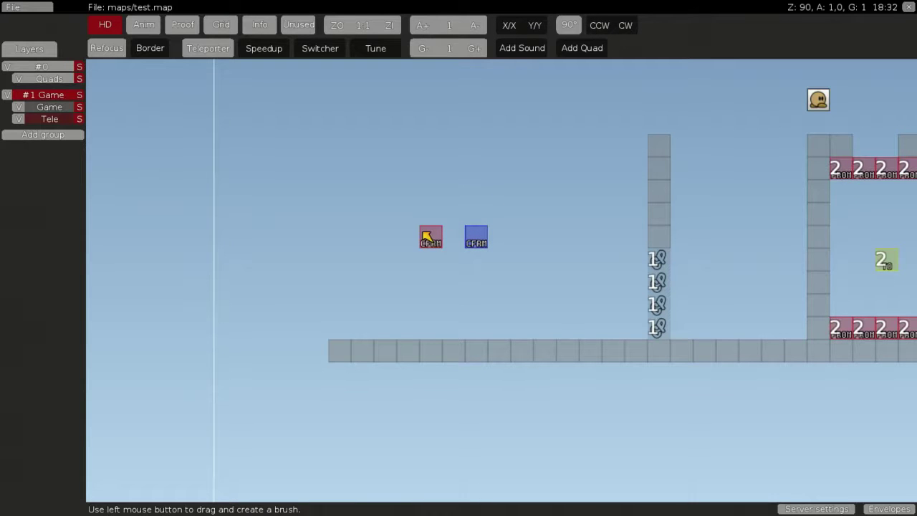
drag(425, 237, 467, 242)
right_click(470, 243)
click(481, 244)
right_click(539, 192)
Pan across the teleporter rooms to the spawn, sampling empty space and both CFRM tiles
scroll(607, 307, up, 2)
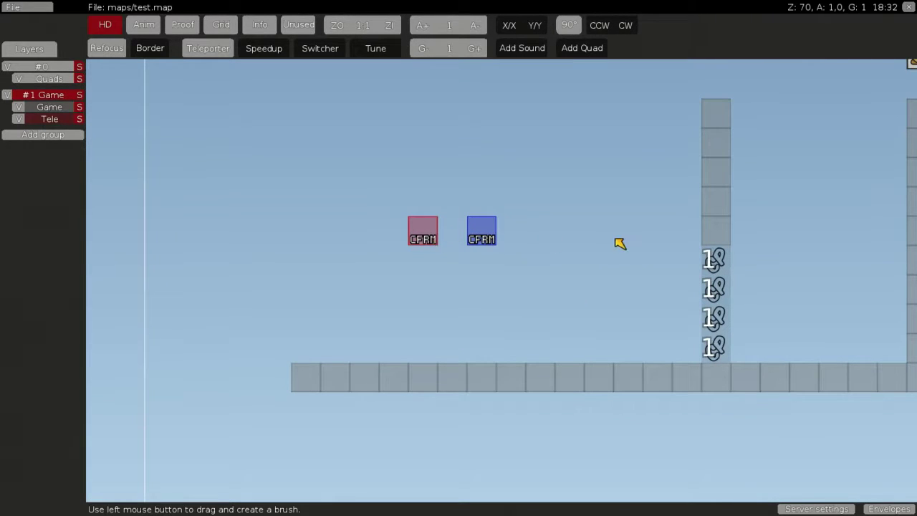
middle_drag(616, 239, 565, 245)
middle_drag(683, 246, 604, 212)
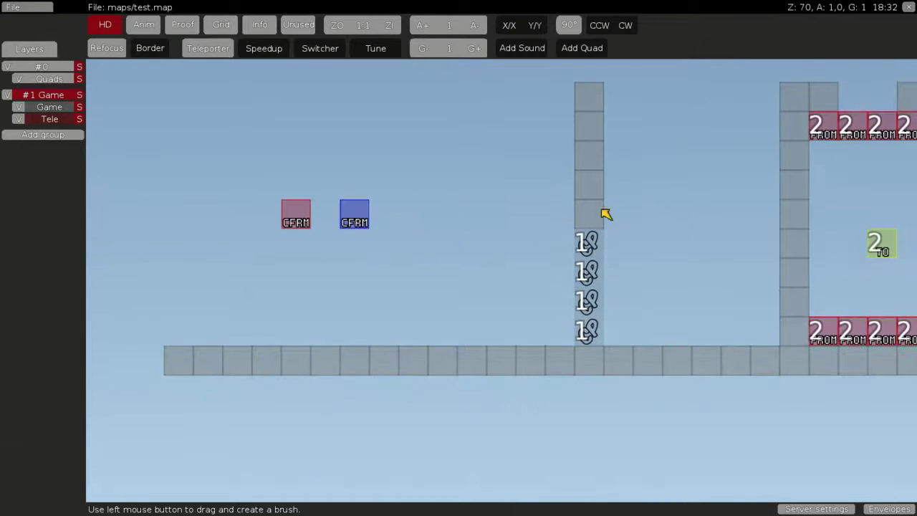
drag(721, 205, 645, 283)
right_click(643, 285)
drag(260, 215, 395, 215)
right_click(396, 215)
middle_drag(517, 221, 291, 194)
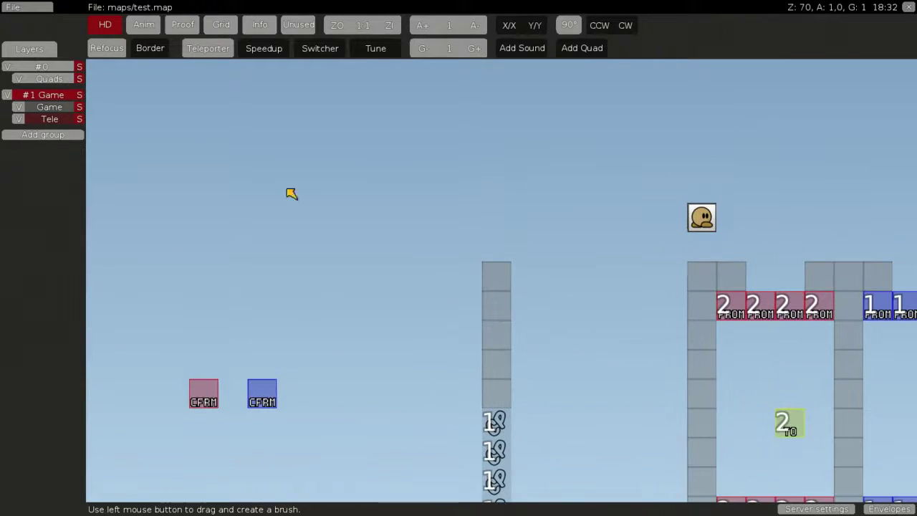
Select the grey pillar's tiles on the Game layer, then pan up and left
click(50, 106)
drag(490, 278, 499, 408)
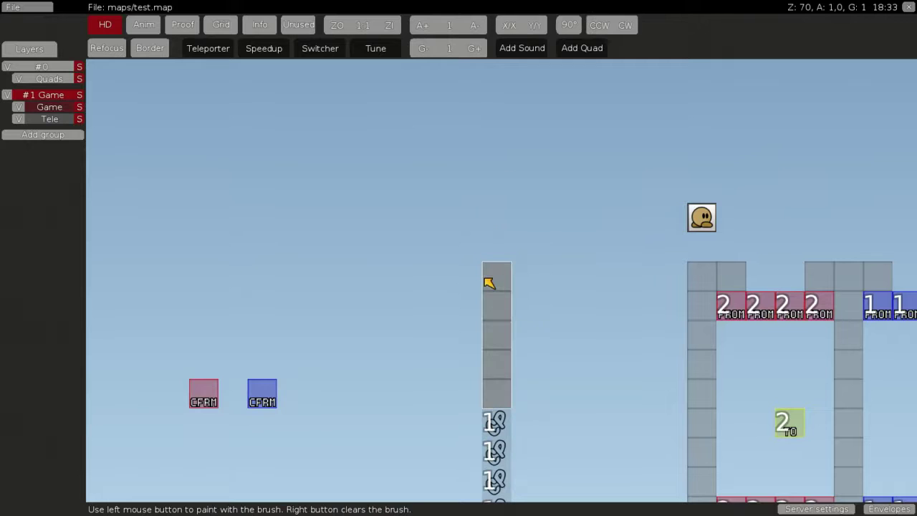
right_click(489, 280)
mouse_move(490, 281)
middle_down()
mouse_move(340, 250)
mouse_move(251, 215)
middle_up()
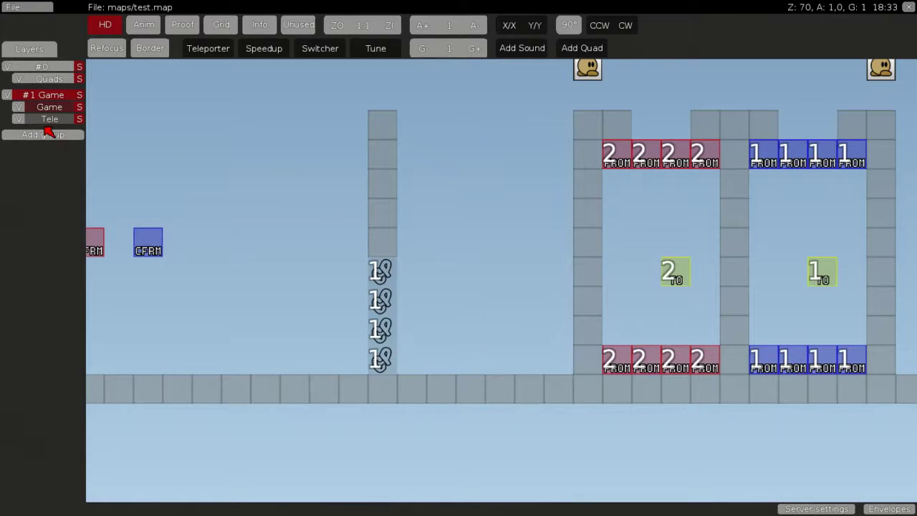
Paint number-2 hook teleporter tiles up the top of the pillar on the Tele layer
click(49, 119)
click(213, 55)
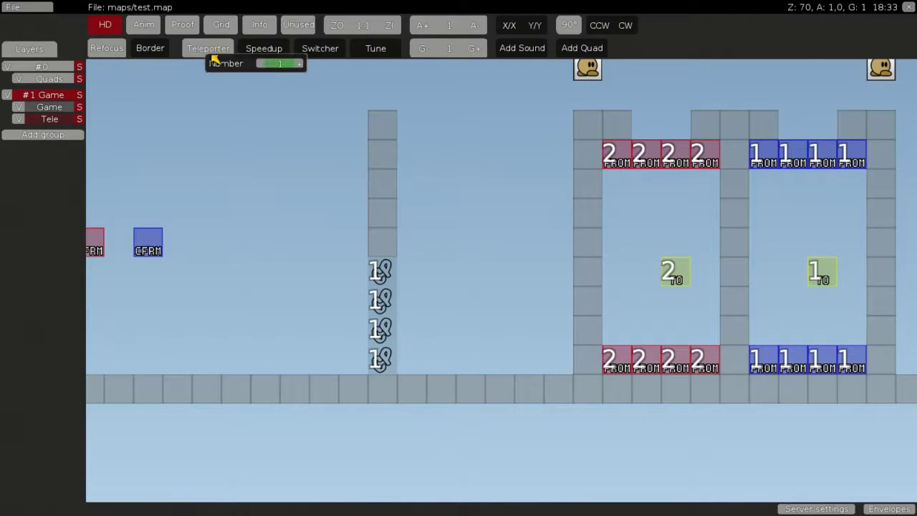
key(space)
click(459, 104)
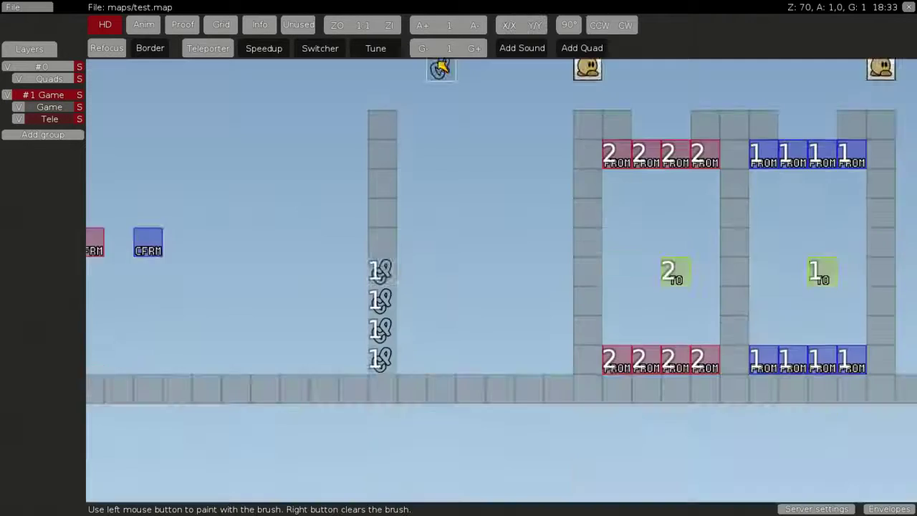
middle_drag(440, 67, 376, 351)
drag(376, 351, 384, 221)
Erase the grey pillar columns with an empty 3x6 brush on the Game layer
middle_drag(494, 375, 466, 205)
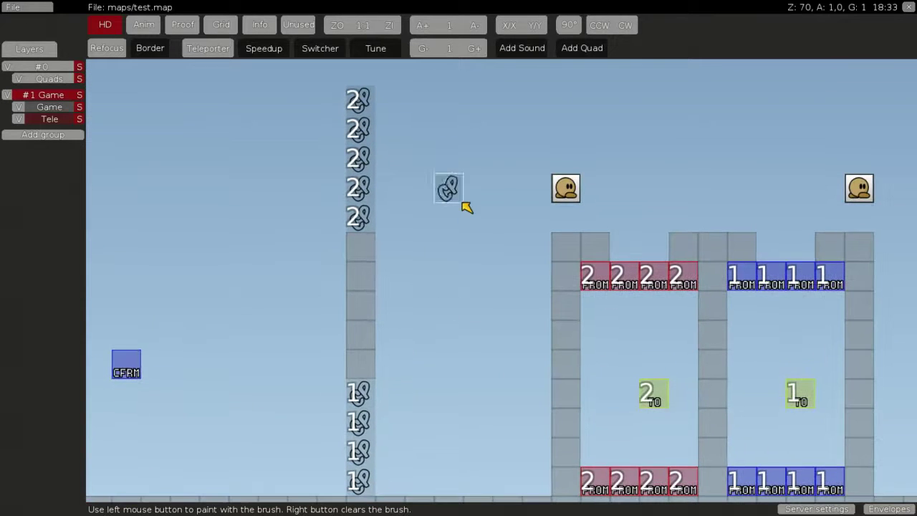
click(57, 107)
key(space)
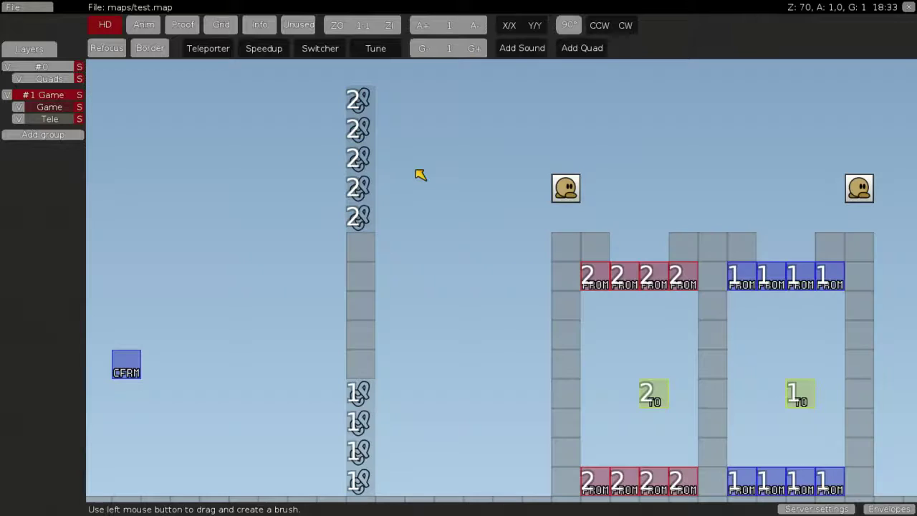
mouse_move(420, 178)
mouse_down()
mouse_move(491, 335)
mouse_move(842, 287)
mouse_move(738, 430)
mouse_up()
mouse_move(738, 430)
middle_down()
mouse_move(581, 270)
mouse_move(487, 256)
middle_up()
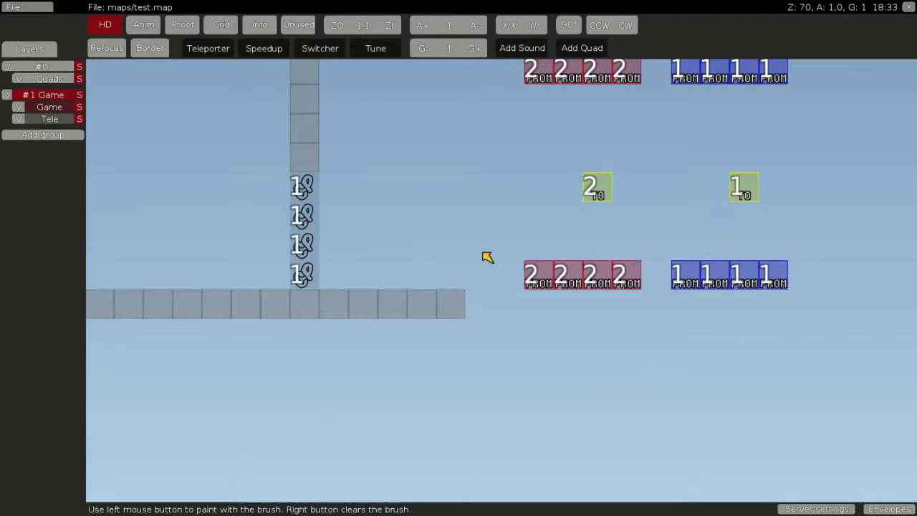
Erase the 2222 and 1111 teleporter rows with an empty-space brush
scroll(658, 309, down, 2)
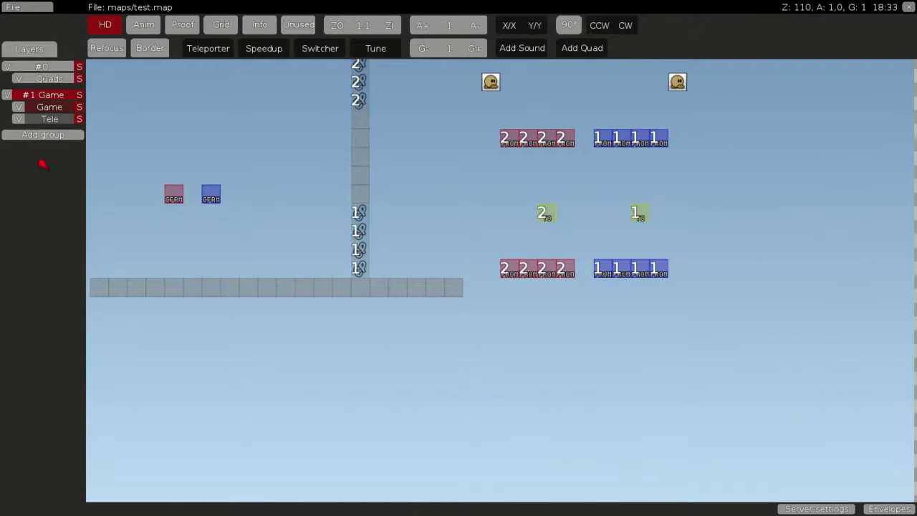
drag(595, 426, 858, 341)
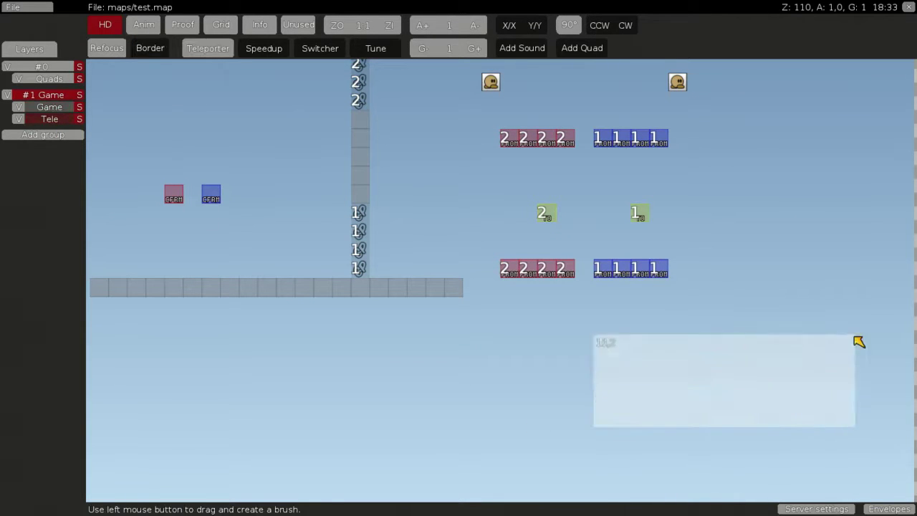
mouse_move(650, 165)
mouse_down()
mouse_move(522, 146)
mouse_move(495, 211)
mouse_up()
middle_drag(495, 211, 678, 360)
scroll(678, 361, up, 2)
right_click(679, 361)
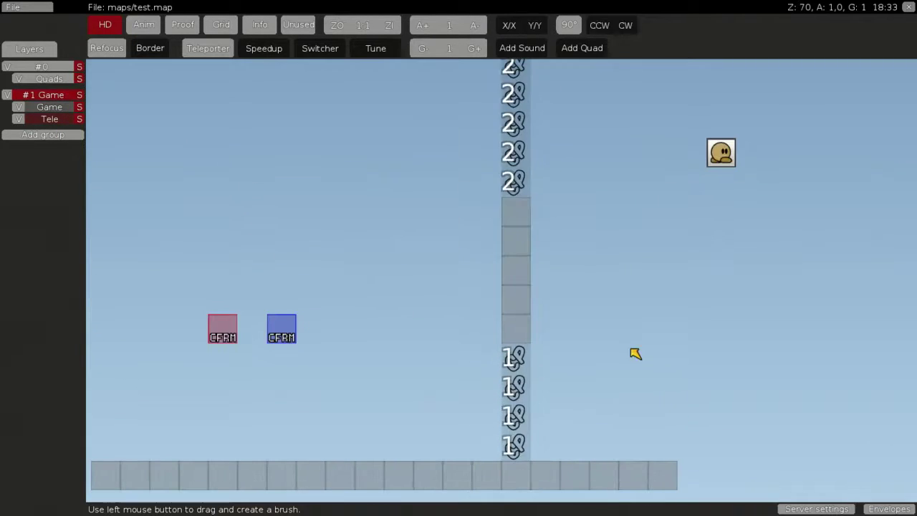
Sample single tiles on the Game layer, then open the Tele layer's tile picker
click(50, 107)
click(495, 240)
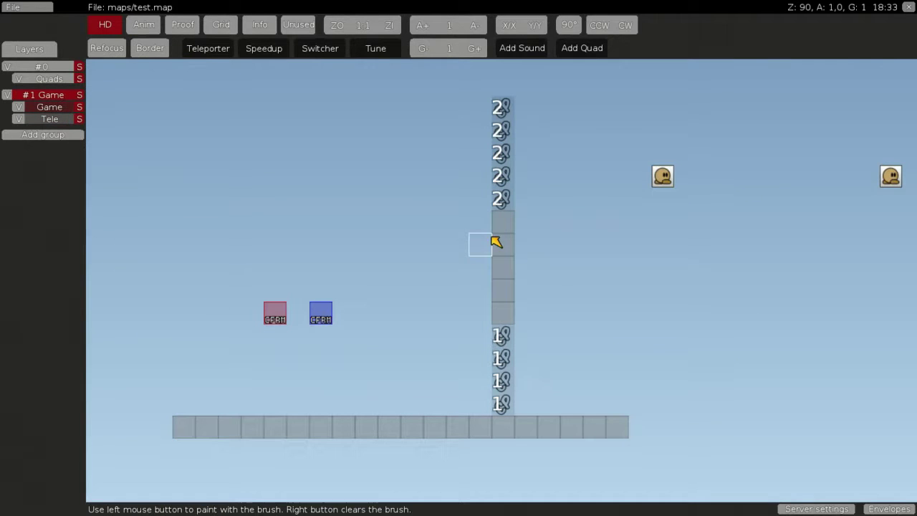
right_click(504, 241)
click(503, 222)
right_click(512, 96)
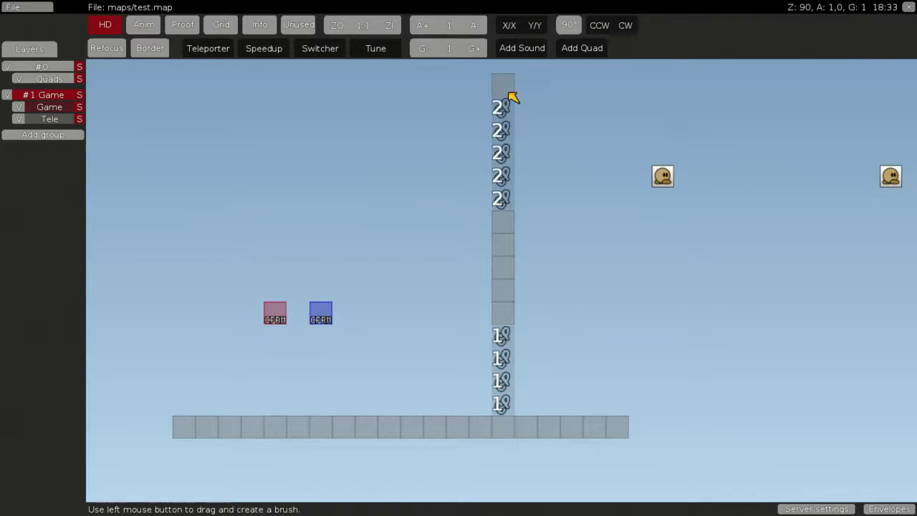
click(65, 119)
key(space)
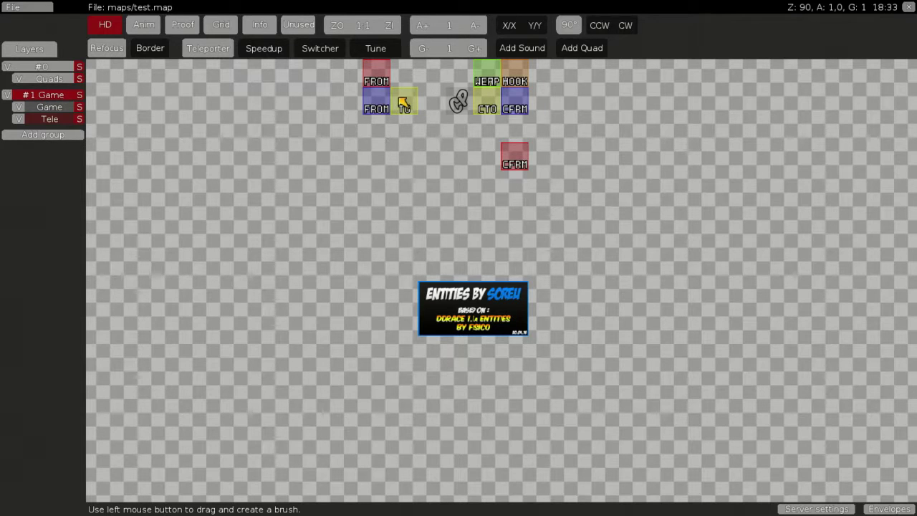
Place a number-2 CTO teleport destination tile below the floor
click(413, 106)
right_click(506, 93)
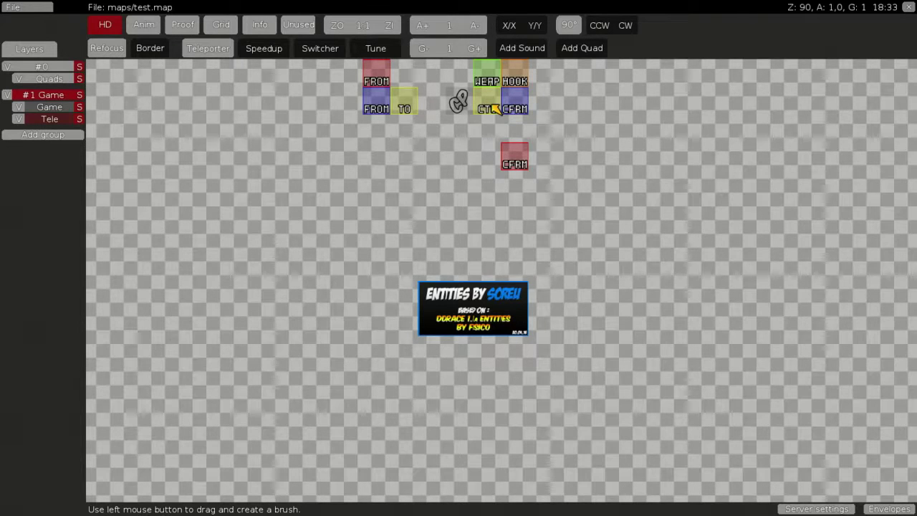
click(495, 108)
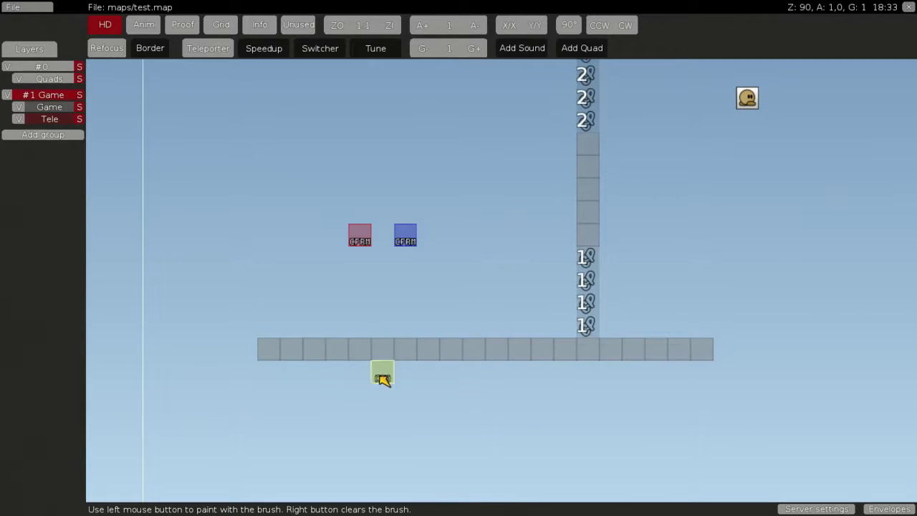
right_click(380, 380)
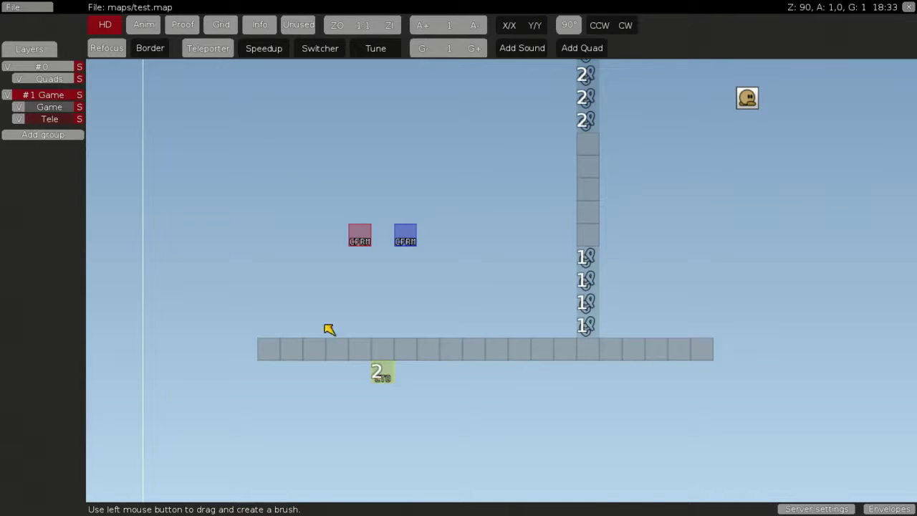
Surround the CTO tile with solid floor tiles and add a border around the map
click(53, 107)
click(358, 356)
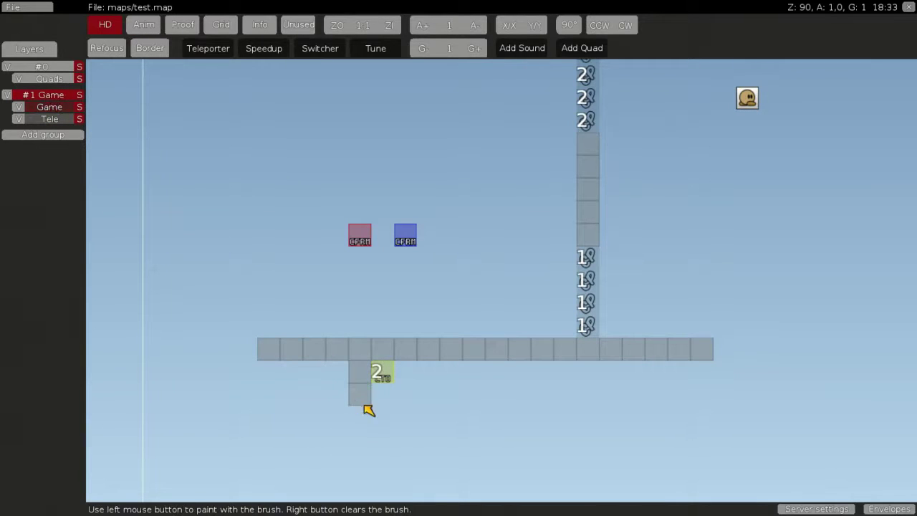
drag(368, 409, 403, 379)
right_click(403, 378)
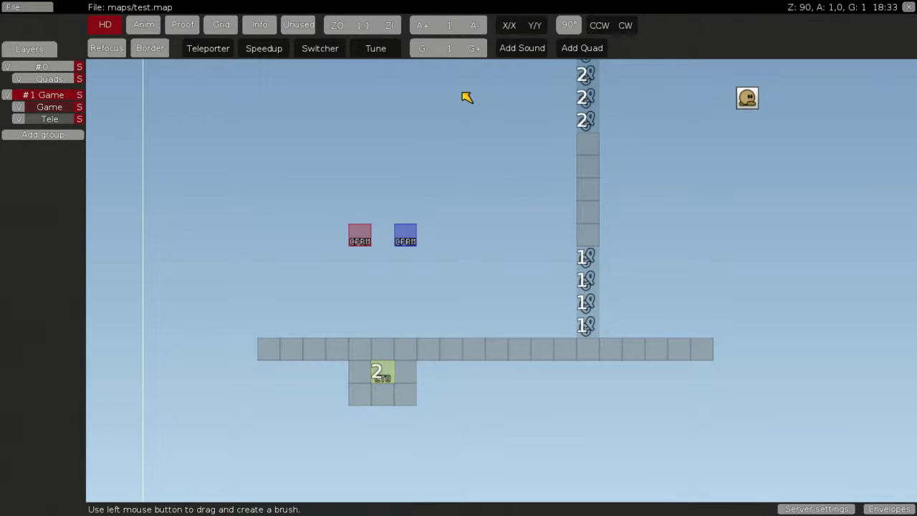
click(156, 48)
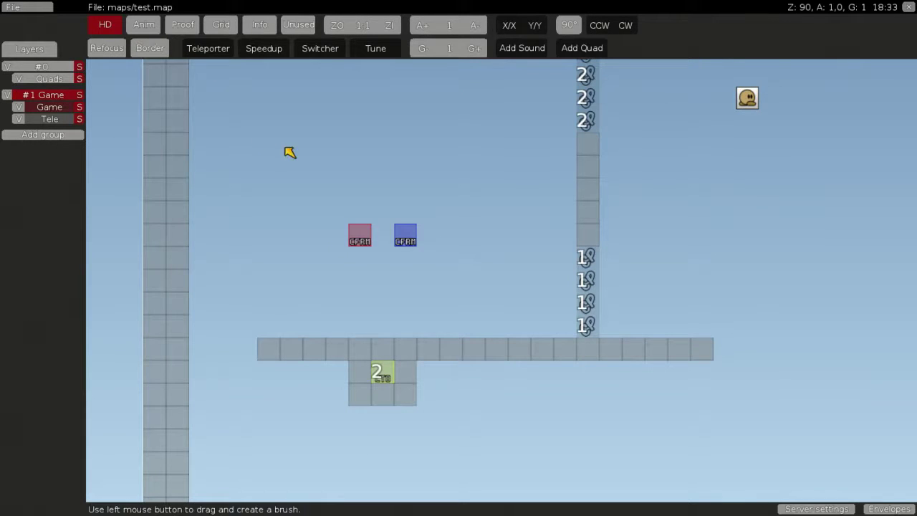
Set the teleporter number to 1 and place a CTO tile left of the 2 tile
click(218, 56)
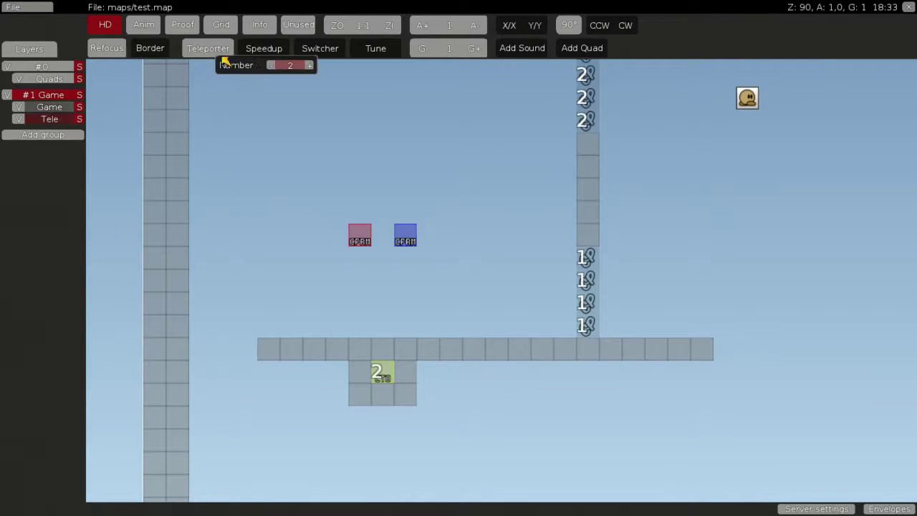
click(316, 215)
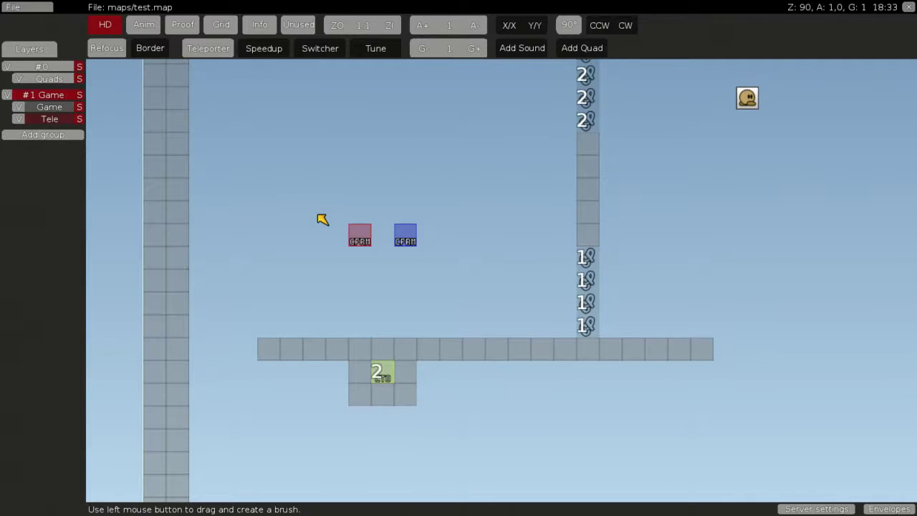
key(space)
key(space)
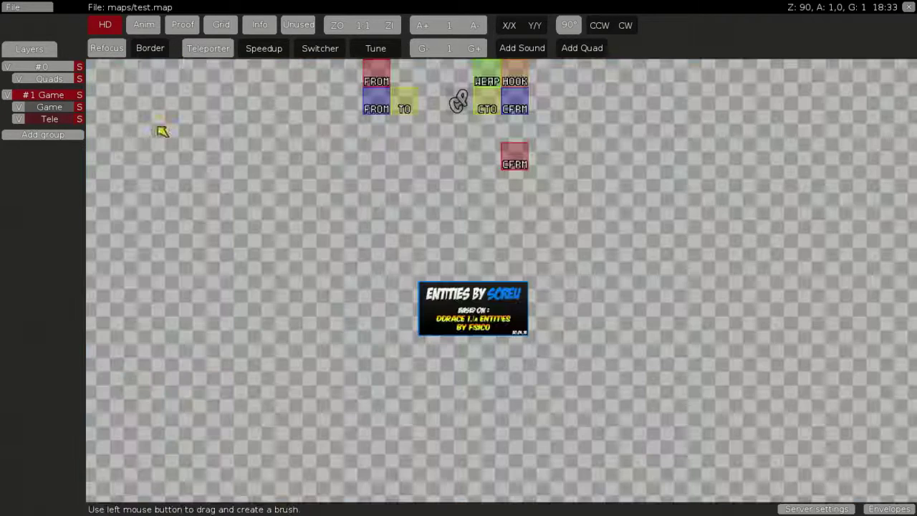
click(416, 96)
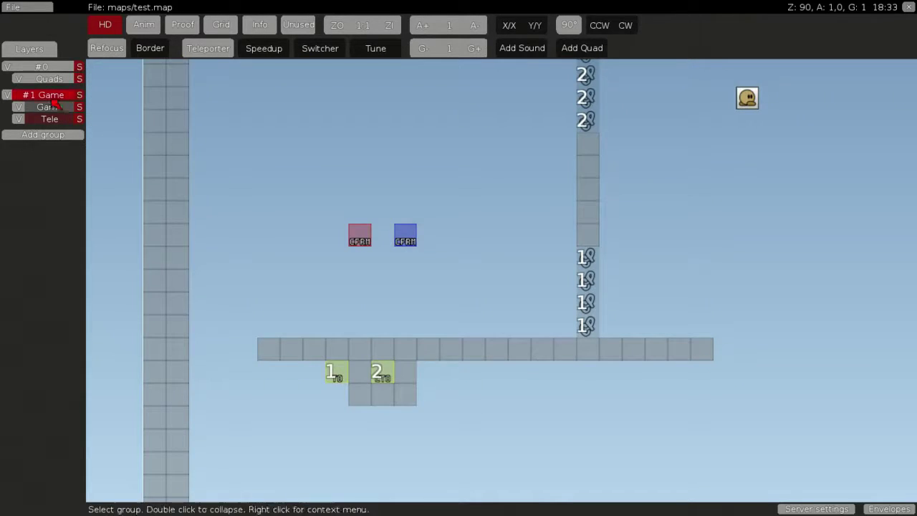
key(space)
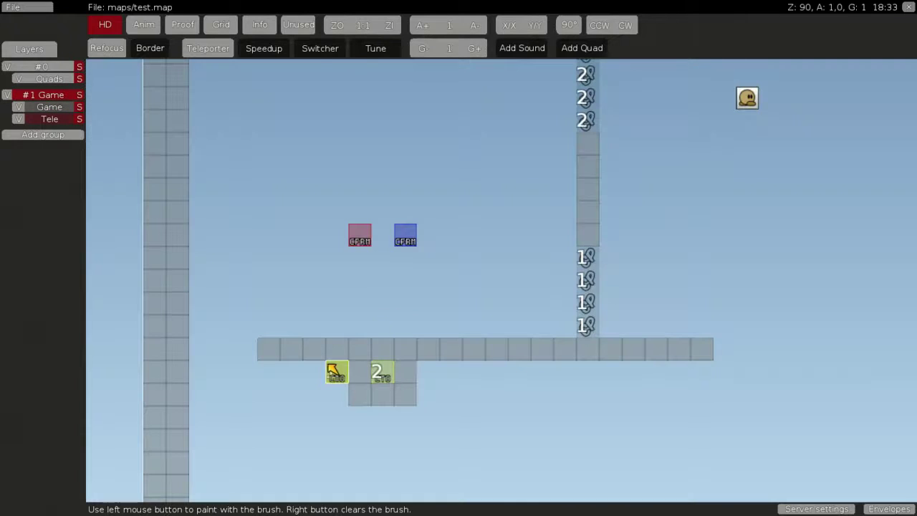
right_click(334, 368)
Paint solid floor tiles underneath the number-1 CTO tile
click(63, 108)
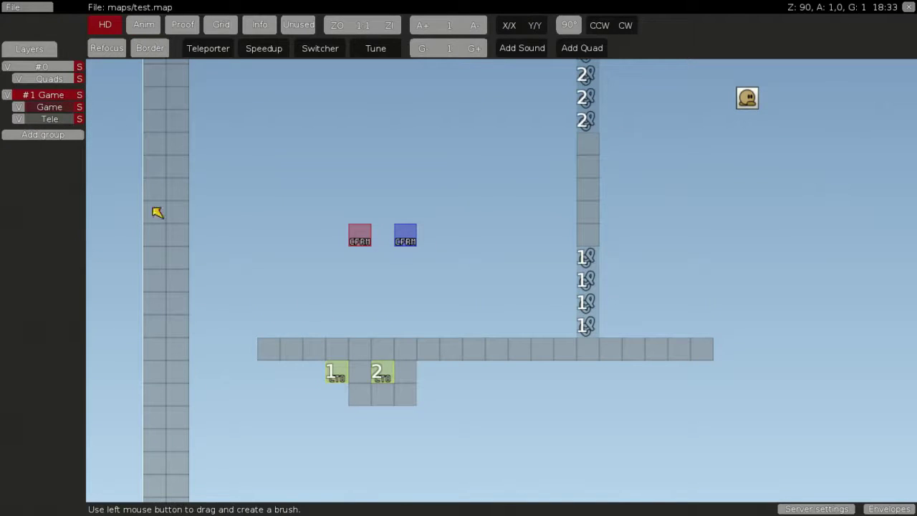
click(315, 347)
middle_drag(699, 282, 434, 353)
On the Game layer, place a spawn beside the 1 tiles and erase the upper spawn points
right_click(544, 156)
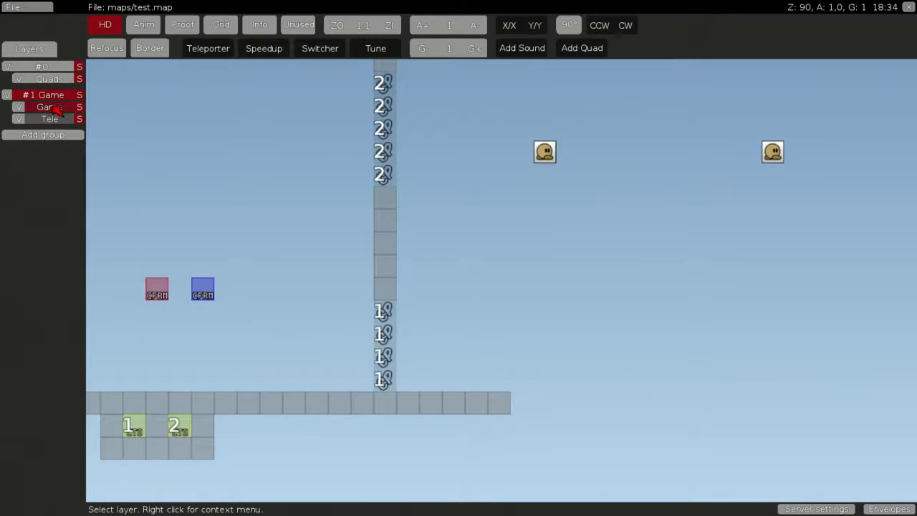
click(541, 159)
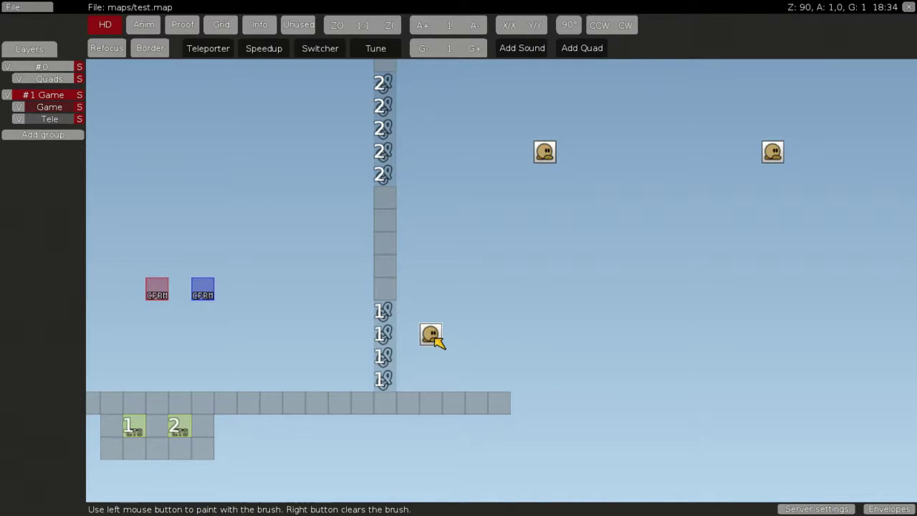
right_click(434, 338)
drag(543, 266, 732, 227)
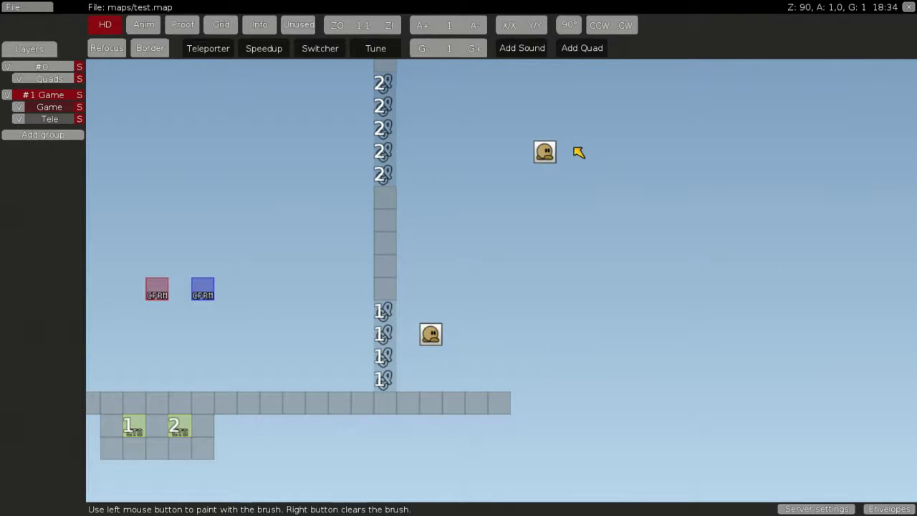
click(533, 161)
middle_drag(587, 174, 787, 219)
right_click(297, 244)
On the Tele layer, pick the red CFRM tile and place it beside the column
click(52, 119)
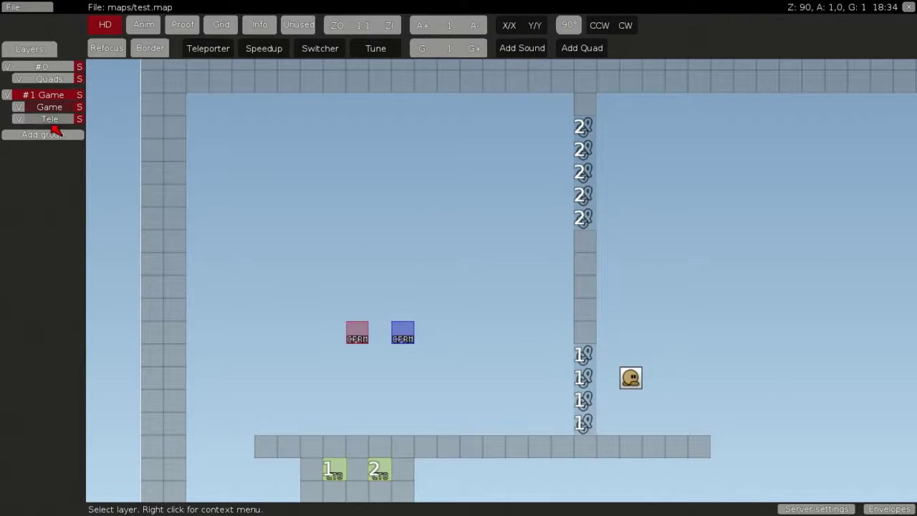
mouse_move(398, 317)
mouse_down()
mouse_move(430, 293)
mouse_move(401, 284)
mouse_up()
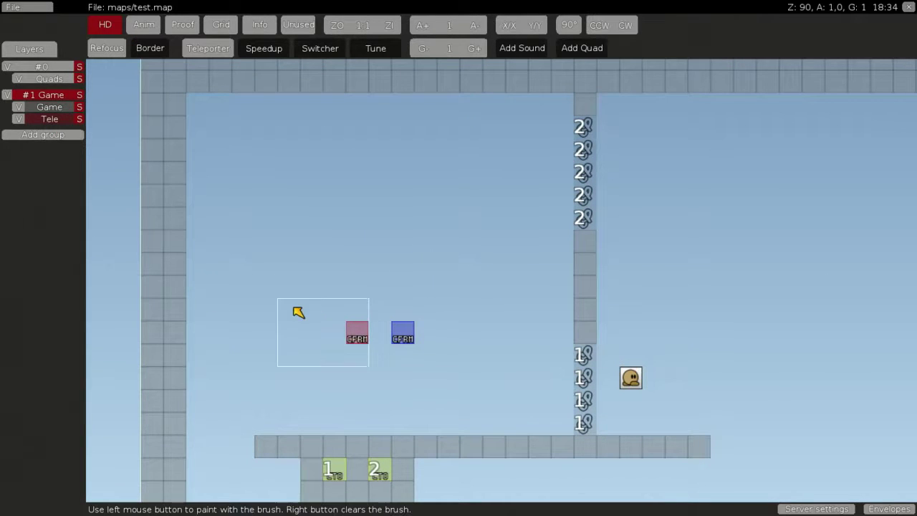
middle_drag(298, 313, 569, 266)
right_click(569, 266)
key(space)
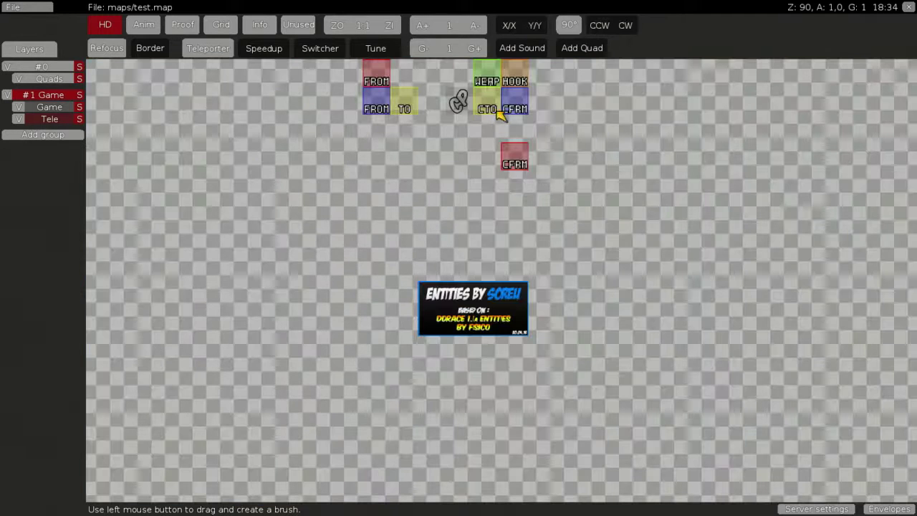
click(509, 163)
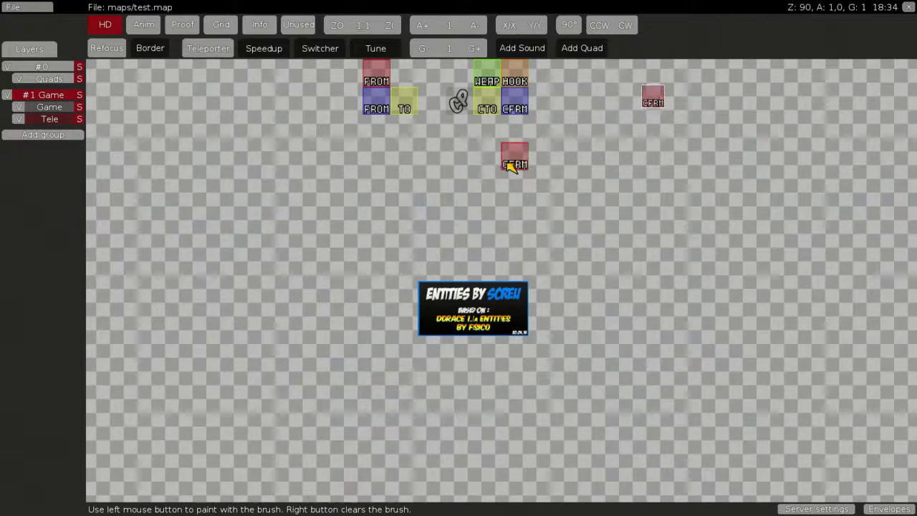
click(727, 267)
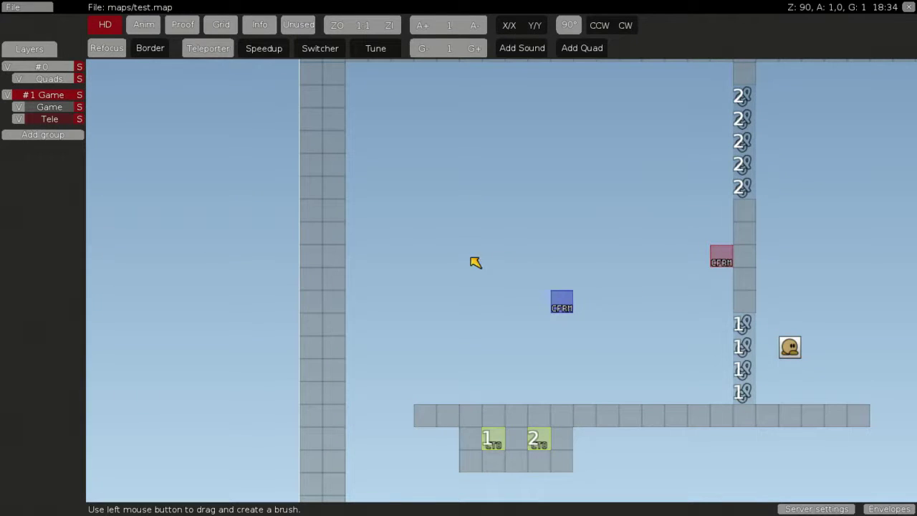
click(63, 119)
drag(592, 331, 566, 281)
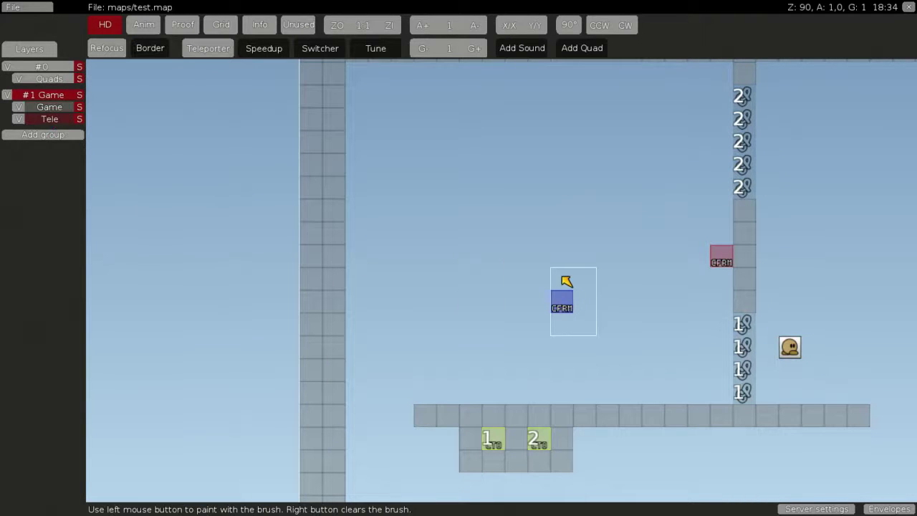
middle_drag(571, 378, 527, 272)
right_click(527, 226)
Leave the editor and reload the map from the remote console
key(ctrl+shift+e)
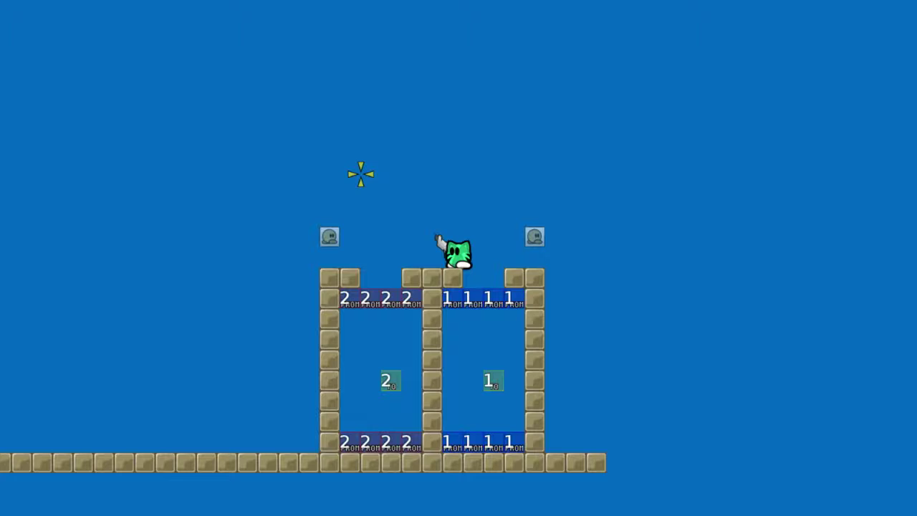
key(F2)
text(reòoad)
key(Return)
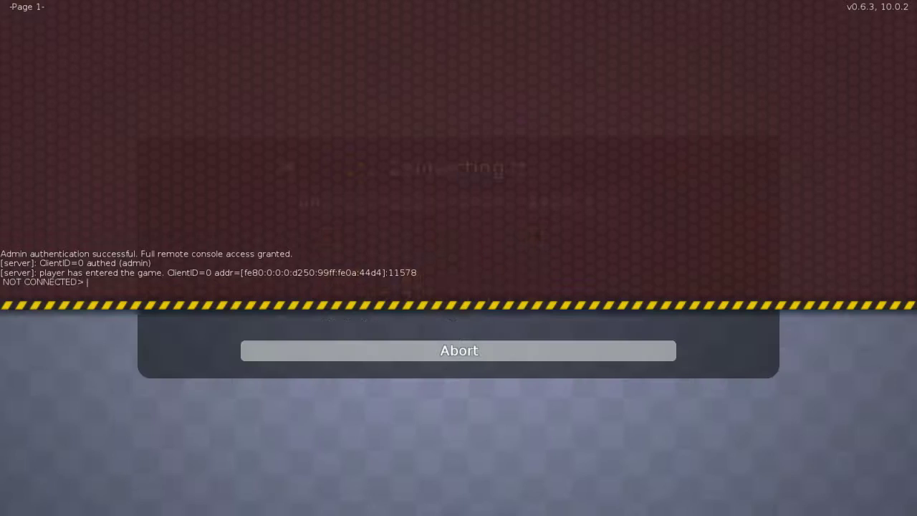
Climb onto the platform, pass the 1-doors and touch the CFRM tile to reach teleporter 1
key(space)
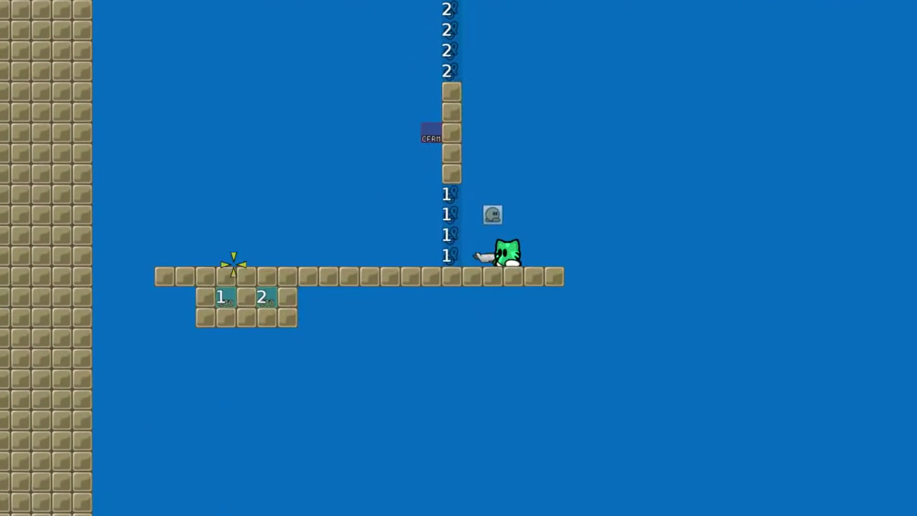
click(234, 264)
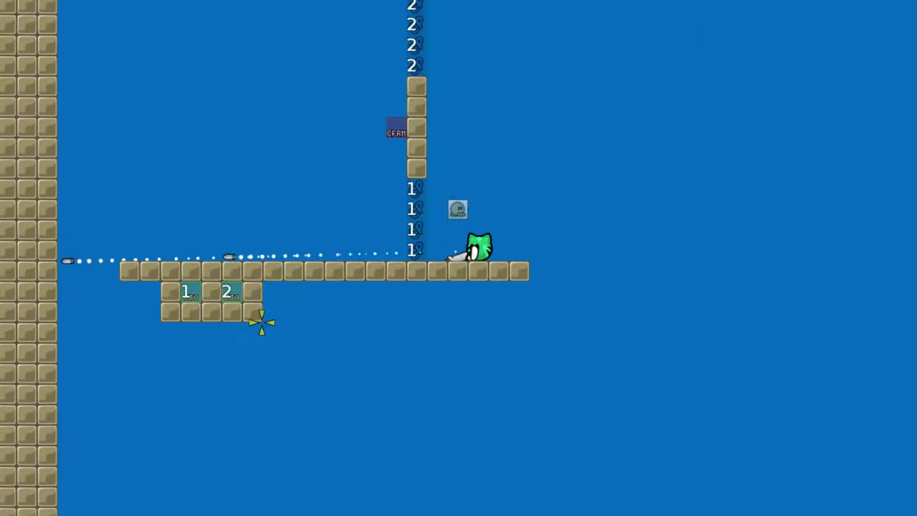
key(d)
key(a)
key(space)
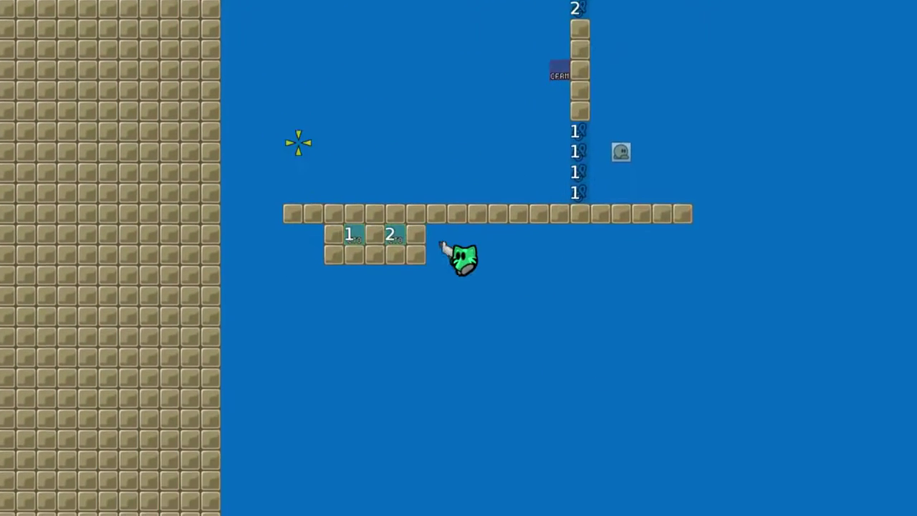
right_click(502, 101)
click(497, 100)
click(495, 101)
key(a)
right_click(531, 194)
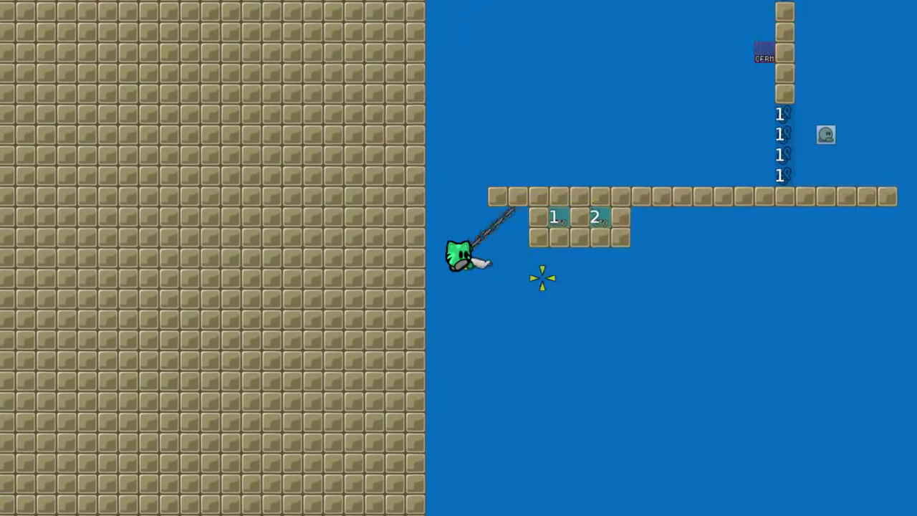
key(d)
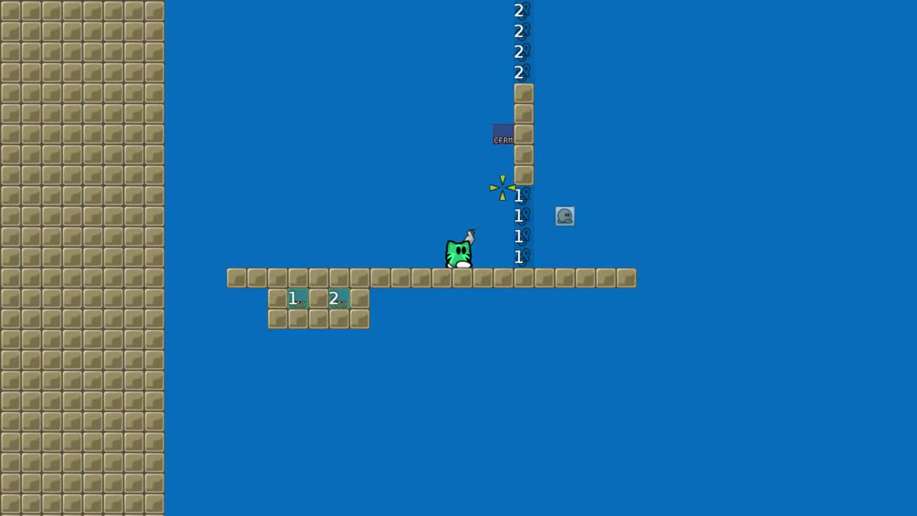
key(space)
key(space)
key(d)
key(space)
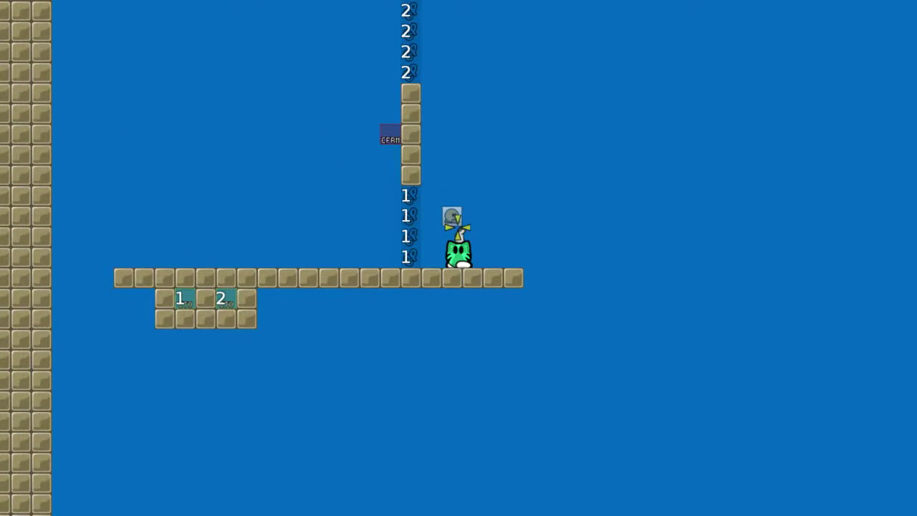
key(d)
key(a)
key(space)
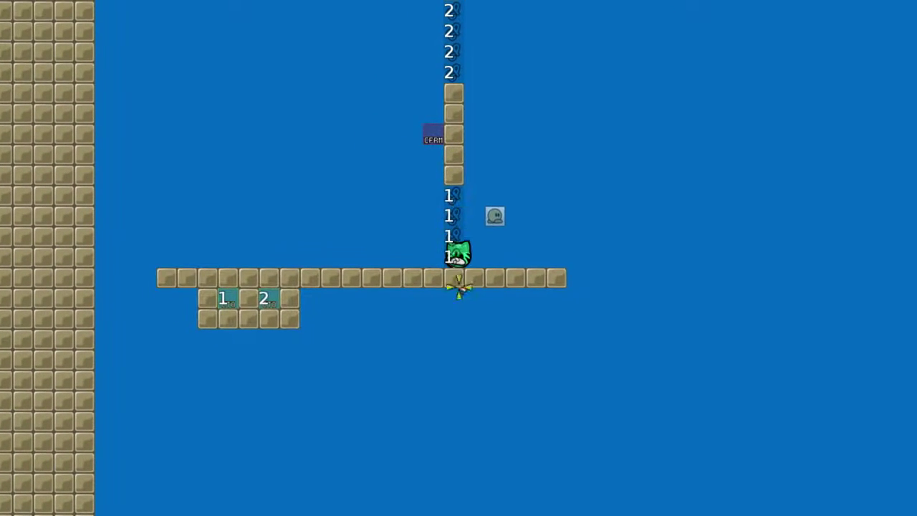
key(space)
key(space)
key(a)
key(space)
key(d)
key(space)
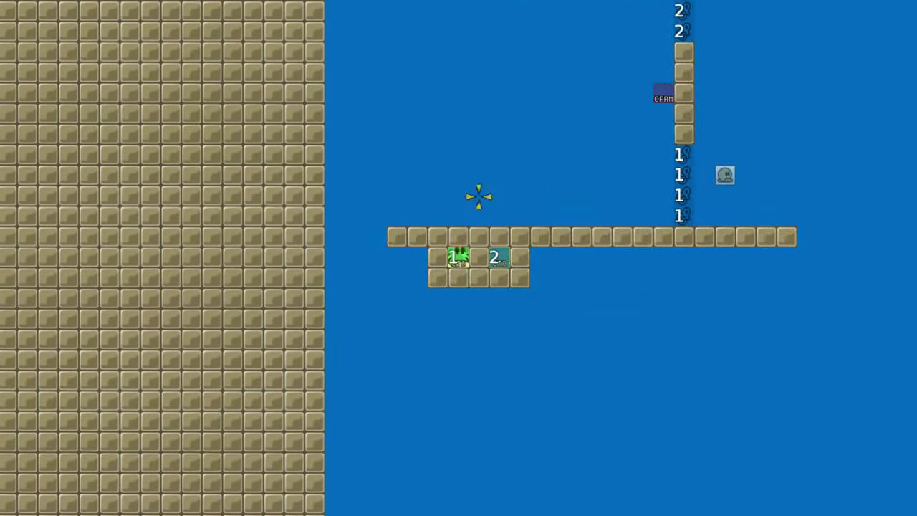
From tile 1, fly through the 2-doors and touch CFRM to land in teleporter 2
key(Up)
key(Up)
key(d)
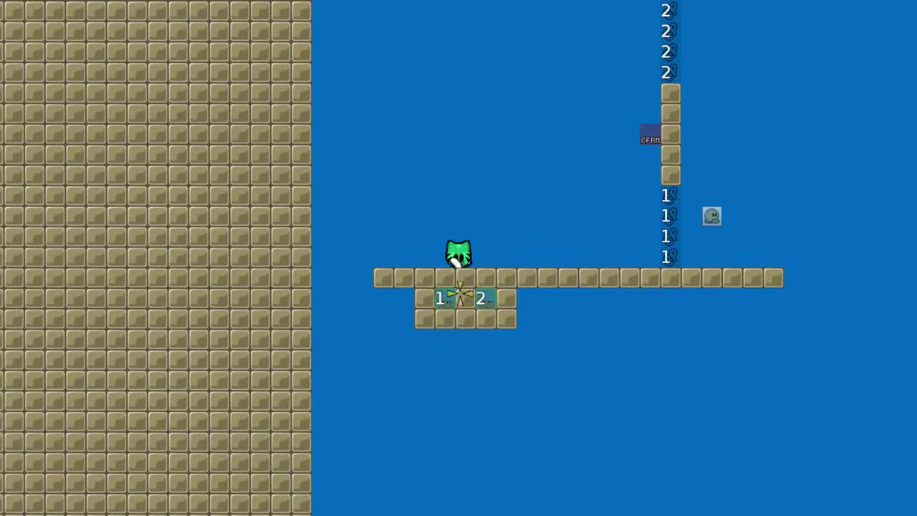
key(a)
key(d)
key(space)
right_click(551, 165)
key(d)
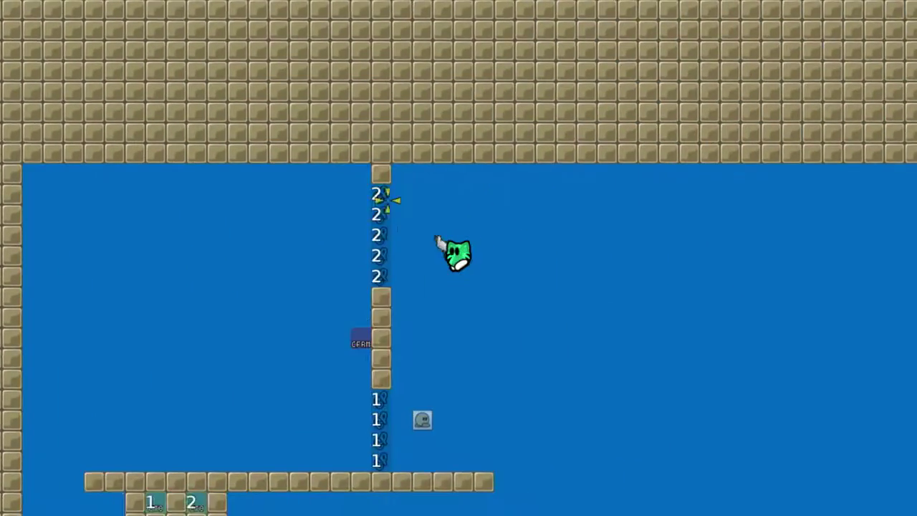
key(a)
key(space)
right_click(308, 241)
key(a)
key(space)
key(d)
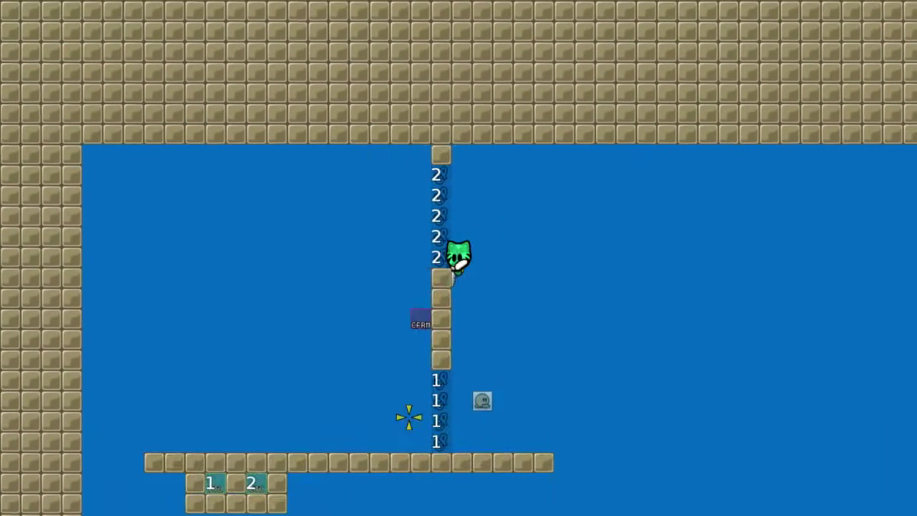
key(a)
click(563, 349)
click(563, 349)
click(579, 154)
key(space)
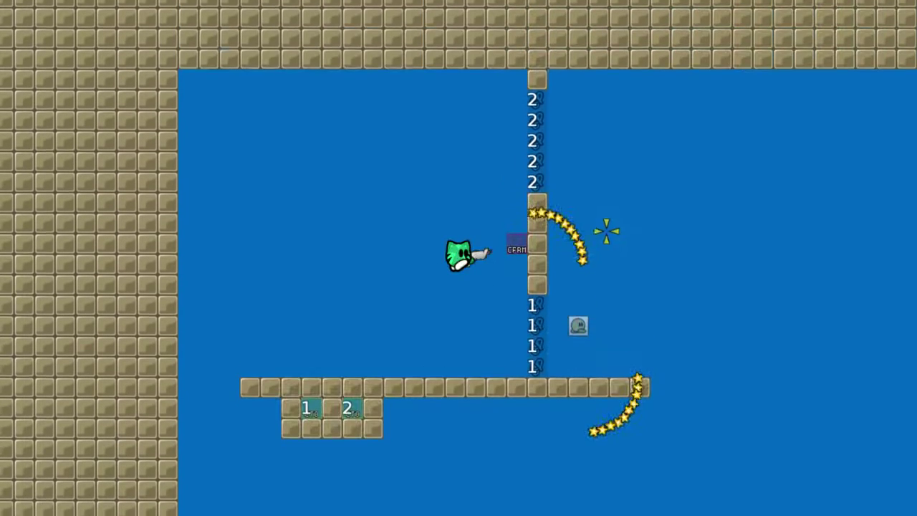
key(d)
Repeat the 1-door and 2-door runs into CFRM to confirm both teleports
key(Up)
key(Up)
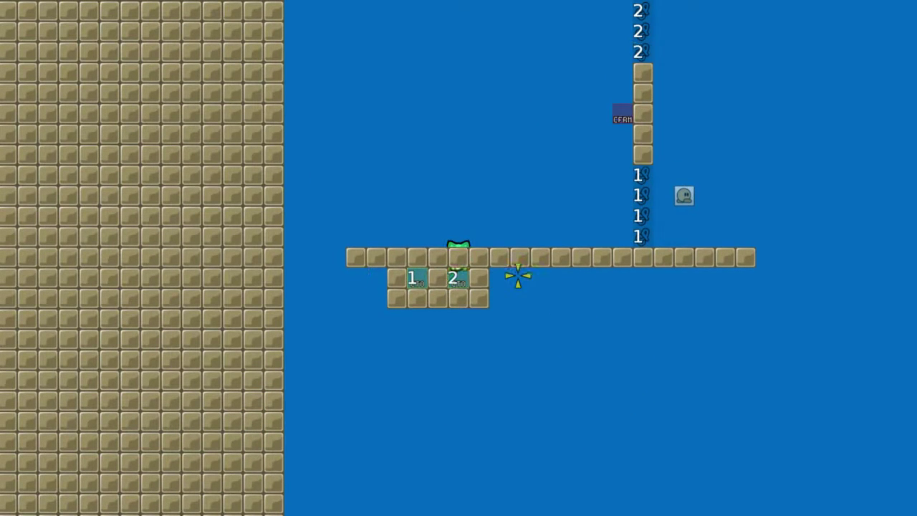
key(d)
key(a)
key(space)
right_click(553, 283)
key(d)
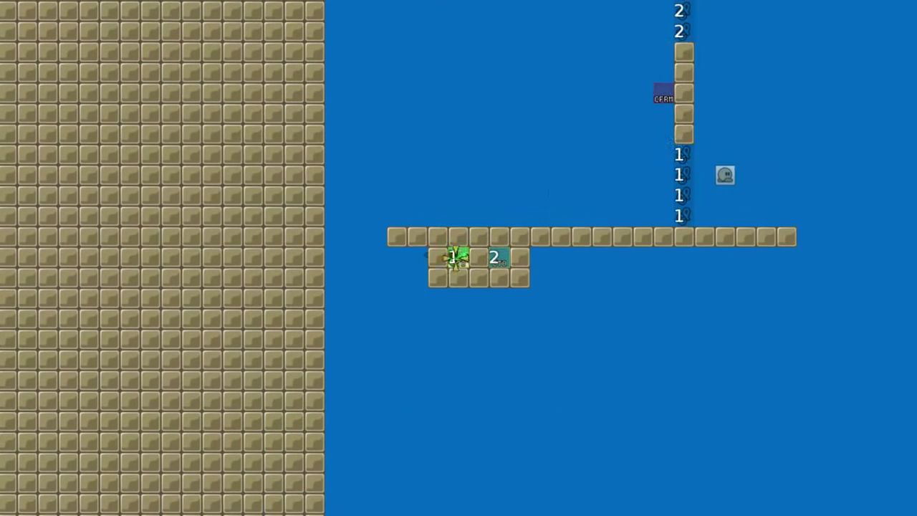
key(d)
key(space)
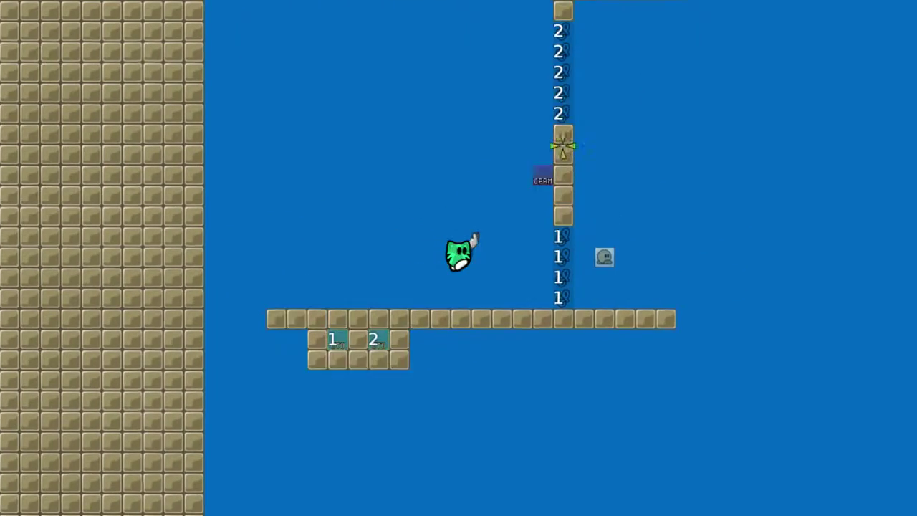
right_click(563, 148)
key(a)
right_click(278, 270)
key(space)
right_click(544, 187)
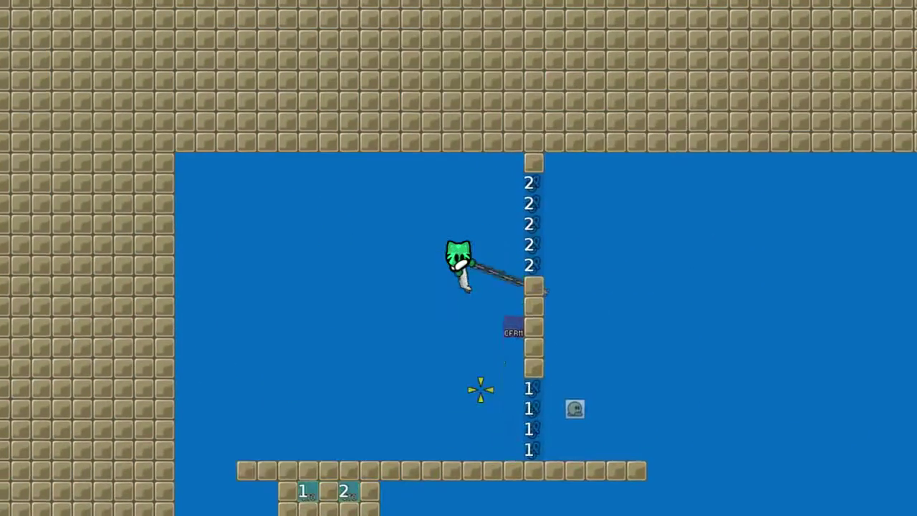
key(d)
right_click(275, 270)
key(a)
key(space)
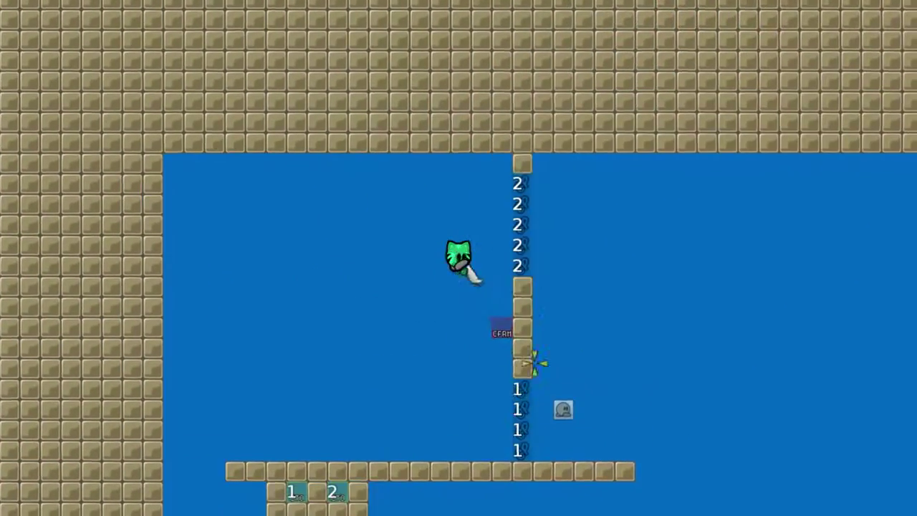
key(d)
Make a final run into the CFRM tile, then return to the map editor
key(d)
key(space)
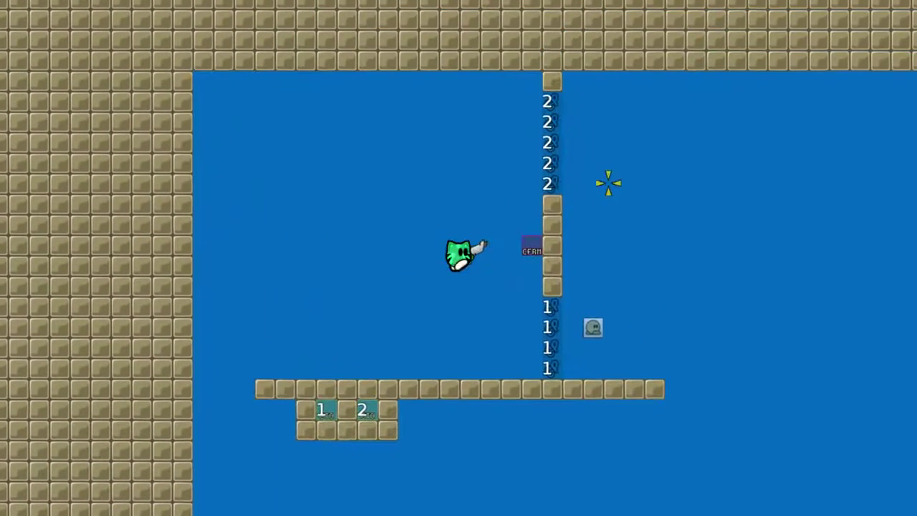
key(space)
key(a)
key(d)
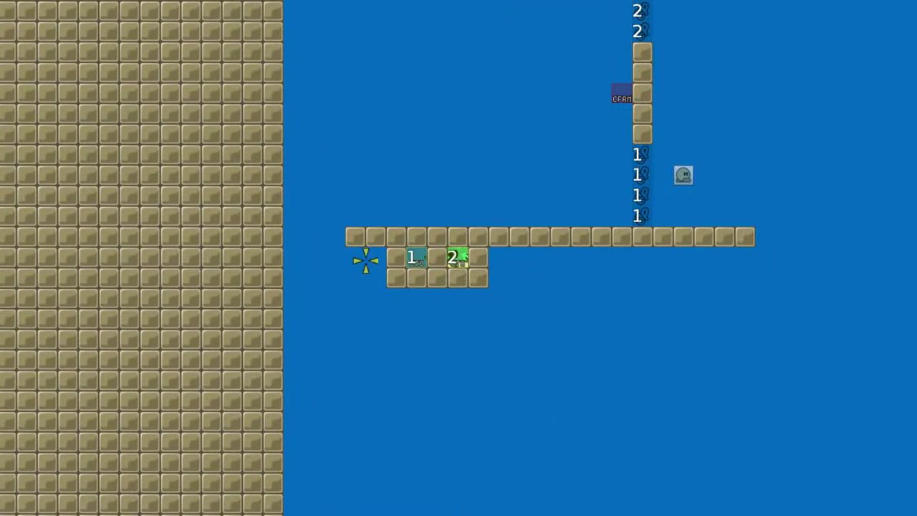
key(space)
key(d)
key(space)
right_click(604, 196)
key(a)
key(space)
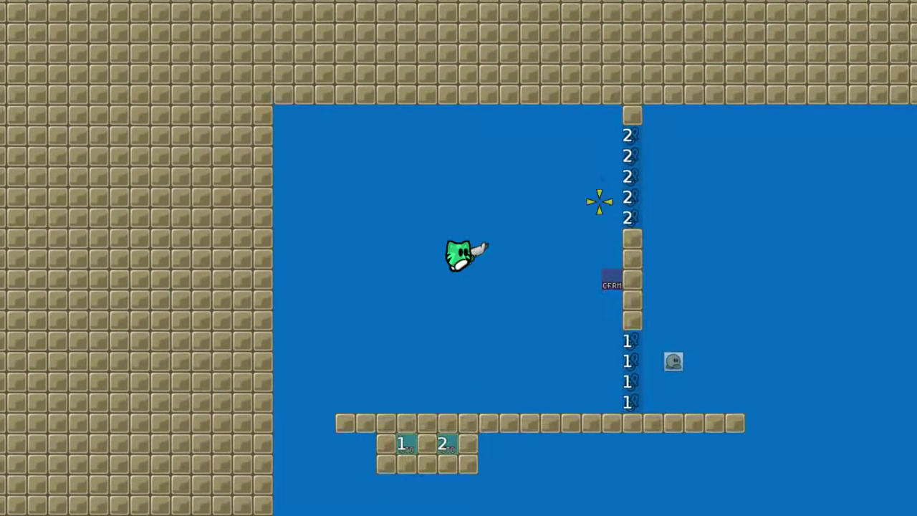
key(ctrl+shift+e)
scroll(462, 283, down, 2)
middle_drag(437, 282, 286, 295)
On the Game layer, erase the lower box, platform and vertical wall with empty tiles
click(49, 107)
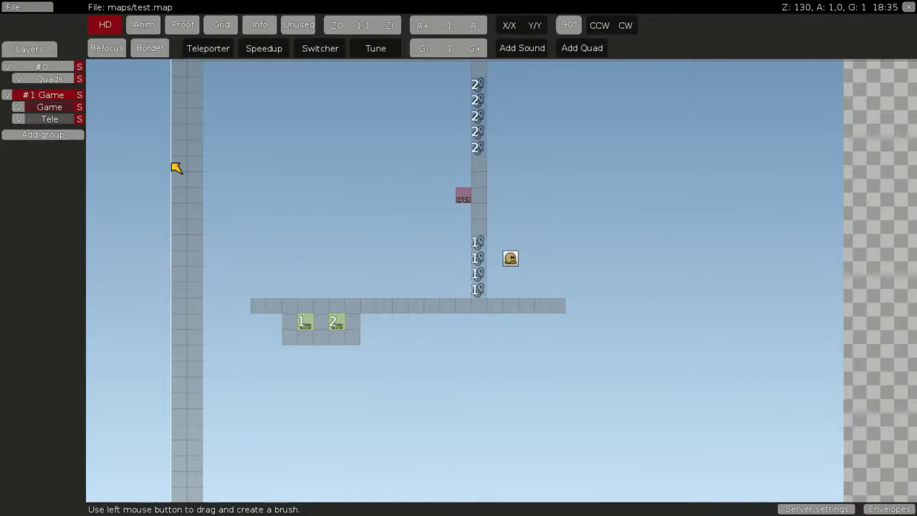
drag(265, 236, 396, 81)
middle_drag(389, 136, 384, 143)
click(235, 244)
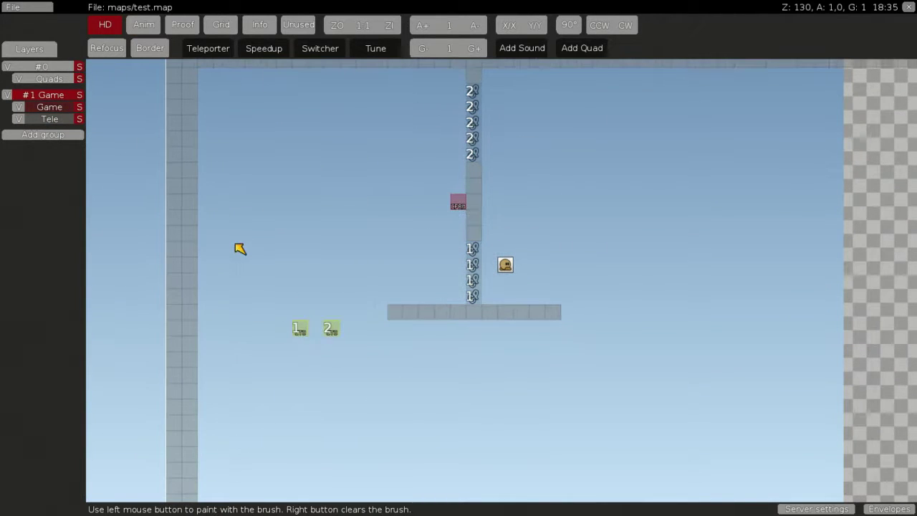
mouse_move(316, 213)
mouse_down()
mouse_move(341, 202)
mouse_move(346, 75)
mouse_up()
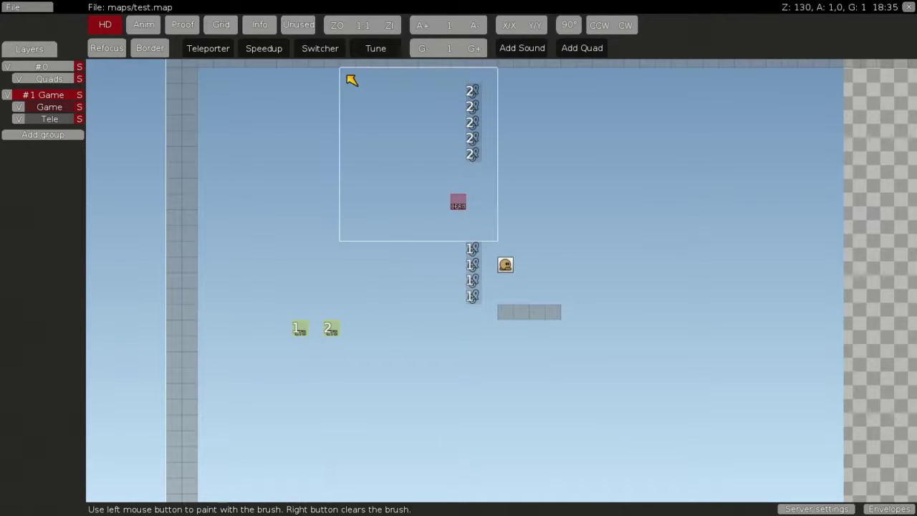
right_click(346, 75)
On the Tele layer, erase the numbered teleporters and the CFRM tile
click(54, 119)
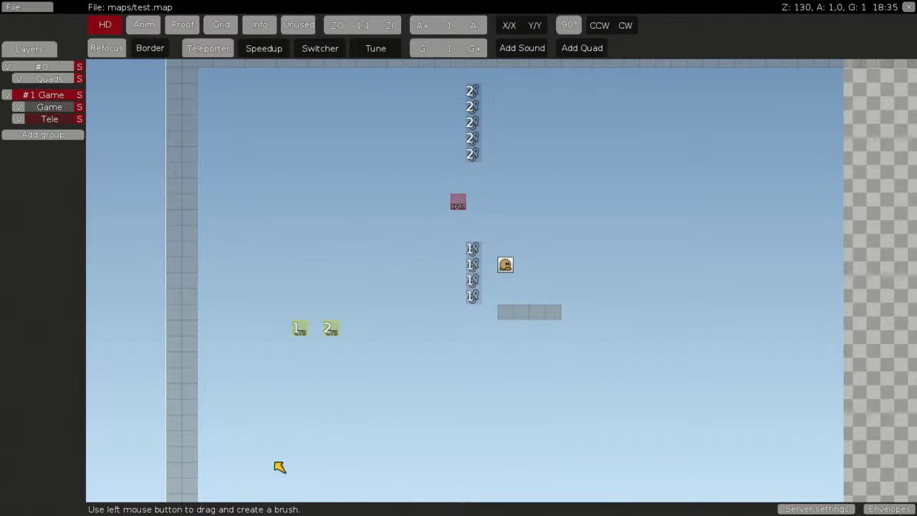
drag(324, 447, 450, 362)
drag(367, 254, 370, 125)
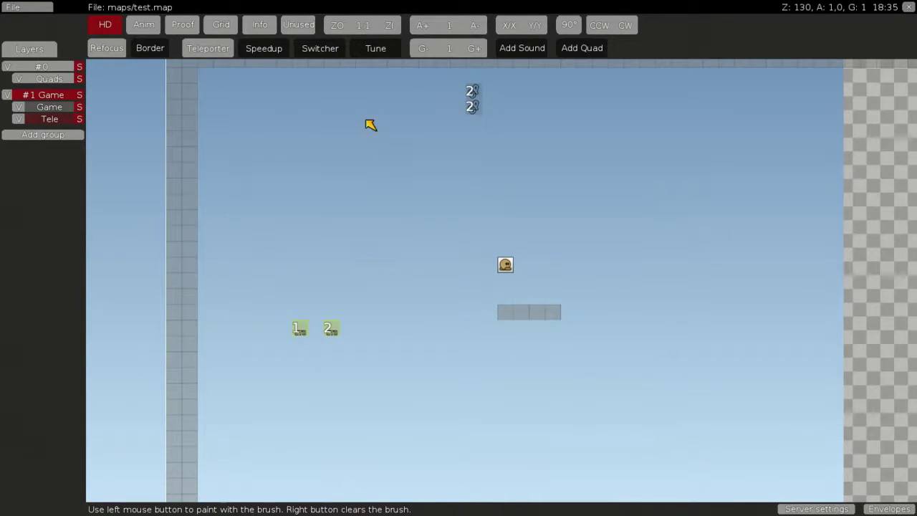
click(256, 299)
right_click(297, 289)
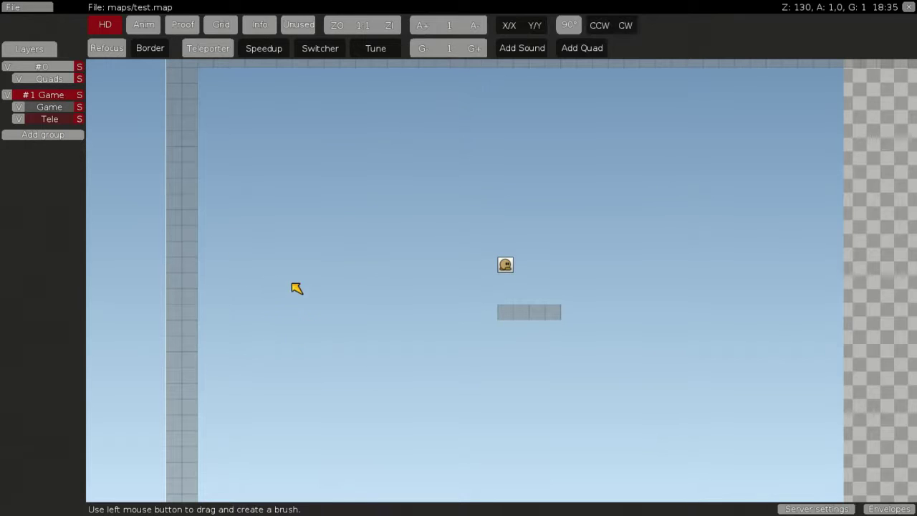
click(50, 107)
mouse_move(501, 307)
mouse_down()
mouse_move(566, 318)
mouse_move(554, 325)
mouse_up()
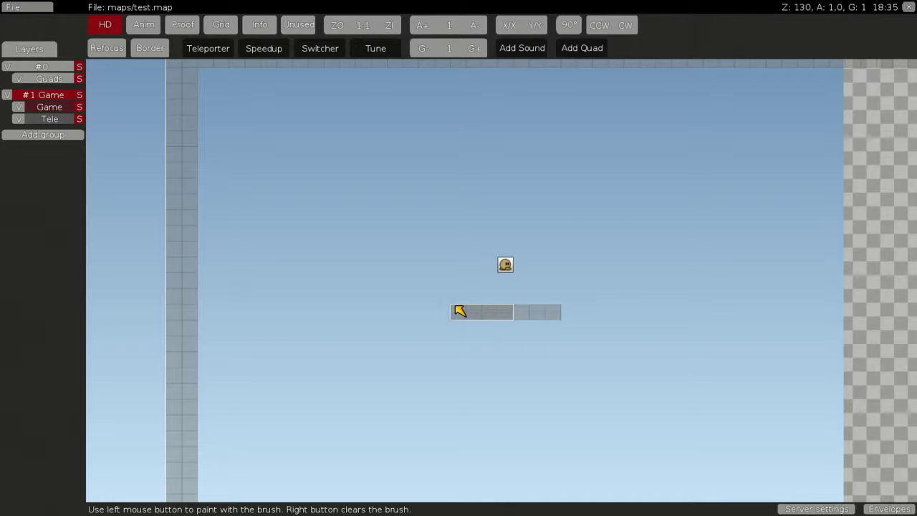
Choose a weapon teleporter tile on the Tele layer, then pick up floor tiles
right_click(459, 310)
key(space)
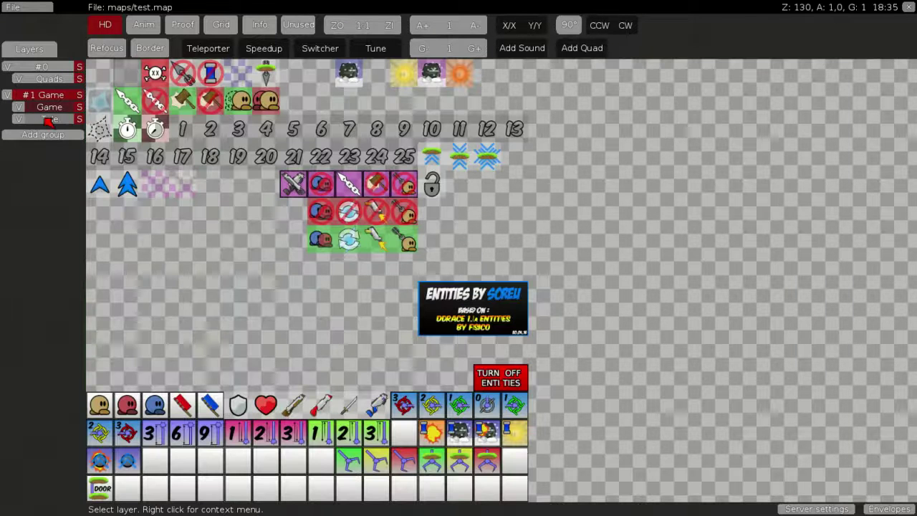
click(48, 120)
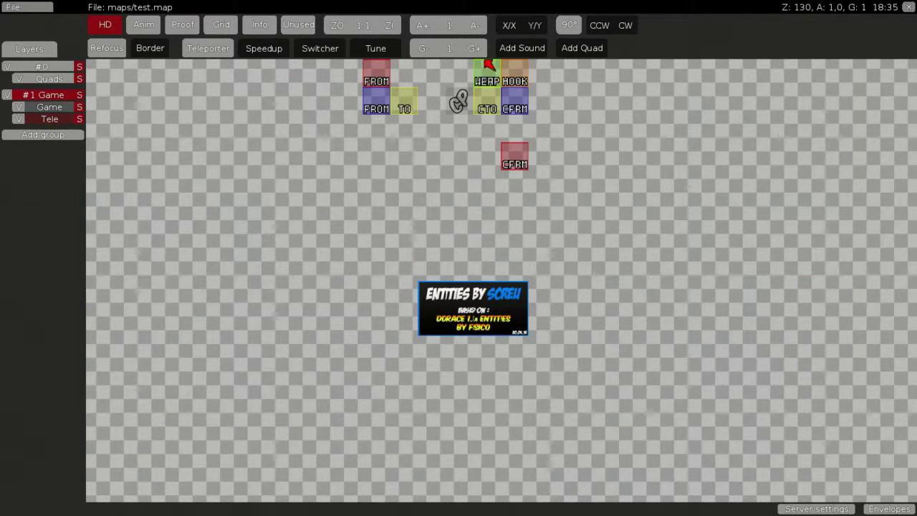
click(487, 83)
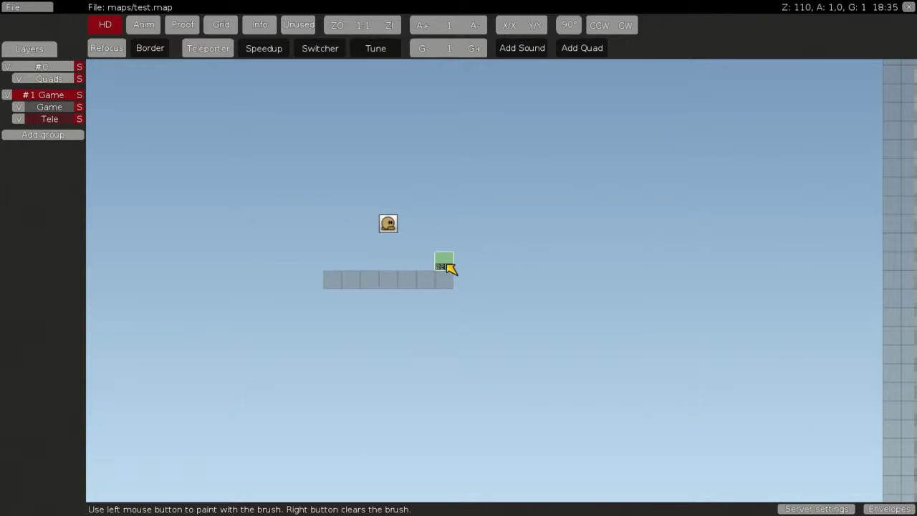
right_click(387, 247)
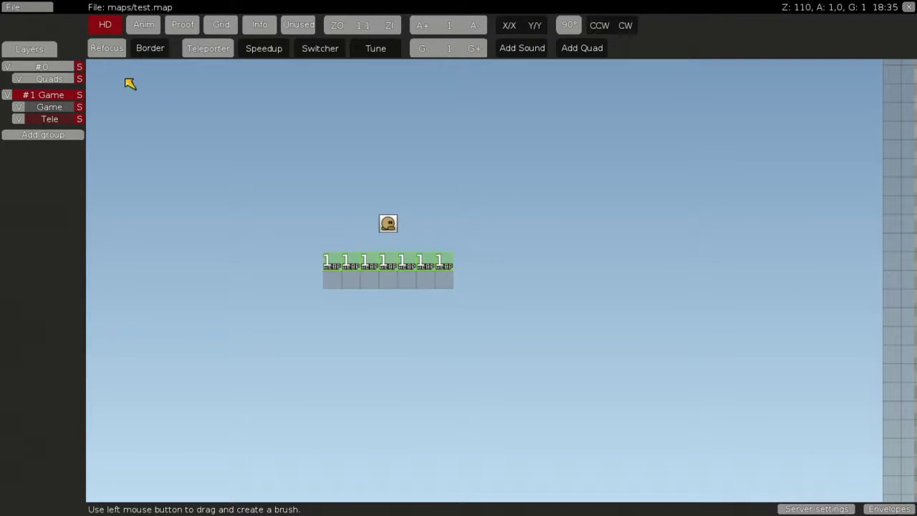
click(60, 107)
drag(347, 278, 326, 281)
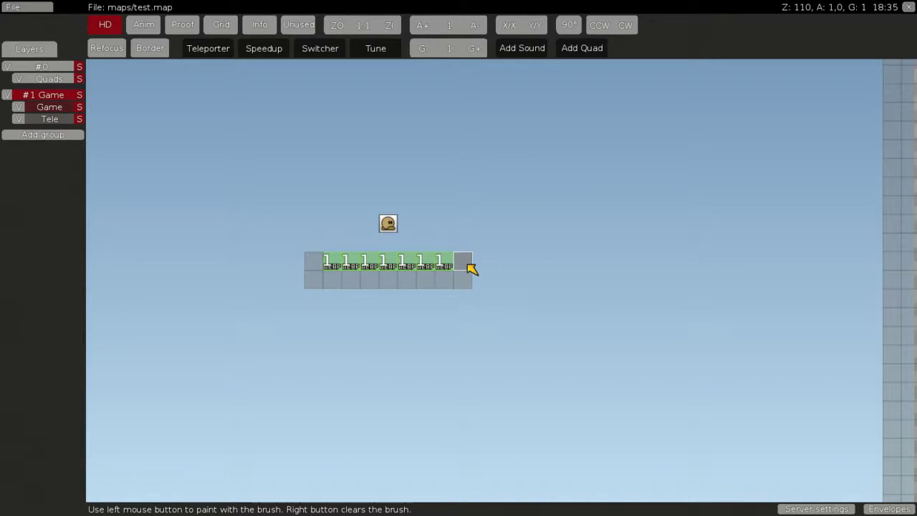
right_click(344, 245)
Paint HOOK teleporter tiles along the floor row and erase the two stray tiles above
key(space)
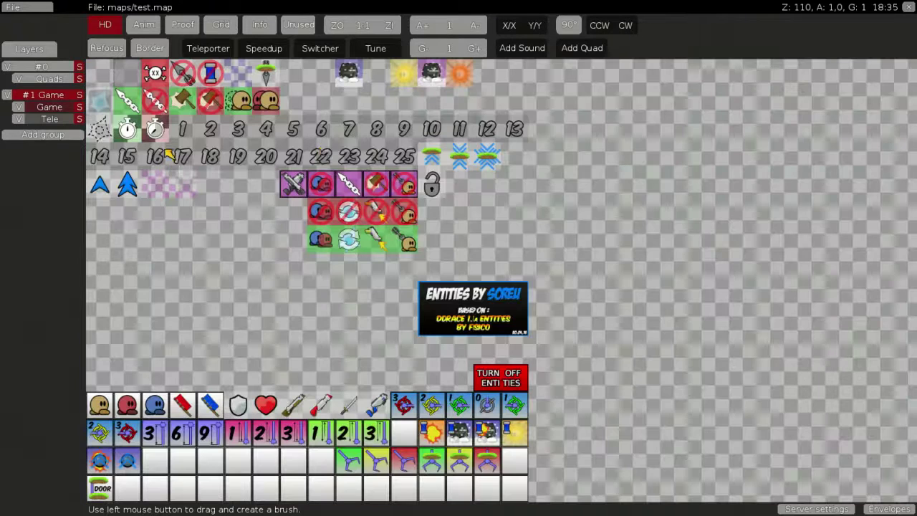
click(49, 119)
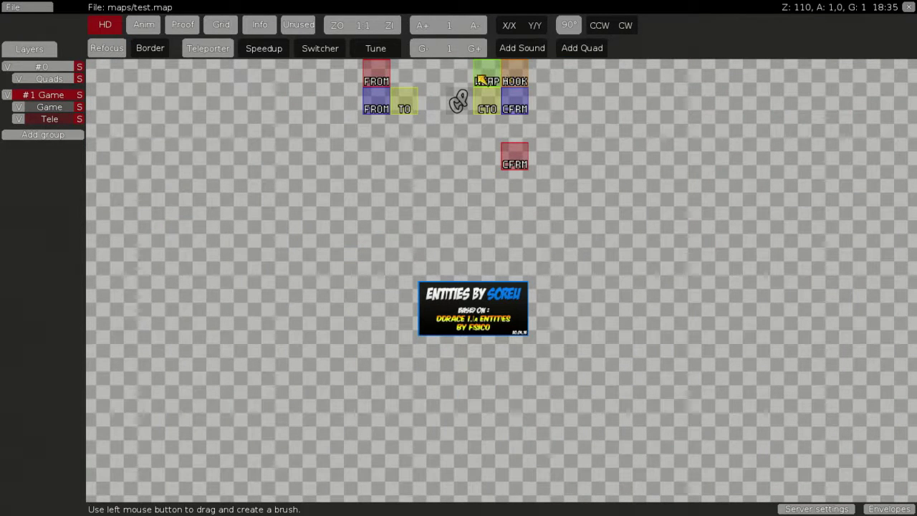
key(space)
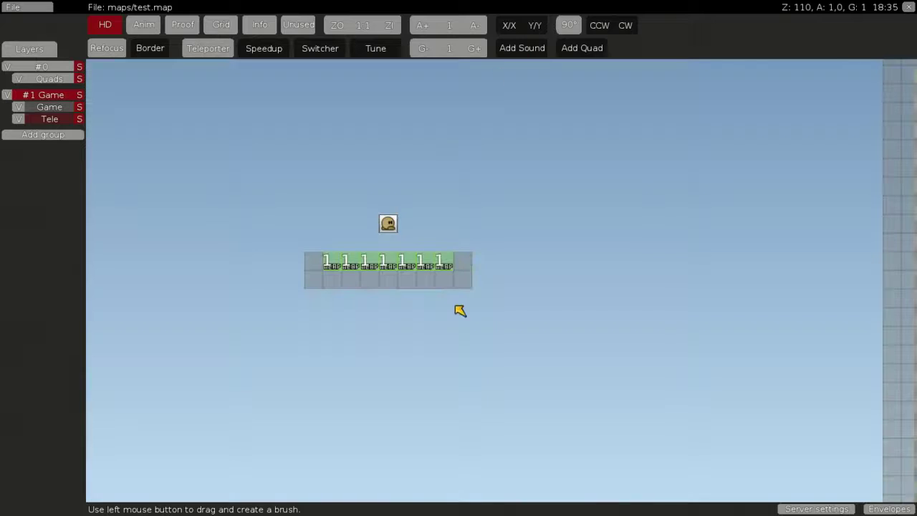
key(space)
click(516, 74)
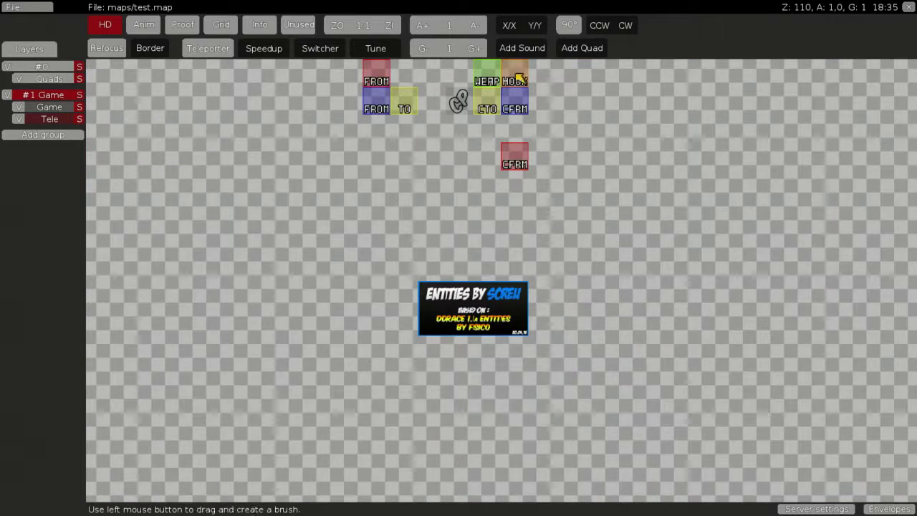
key(space)
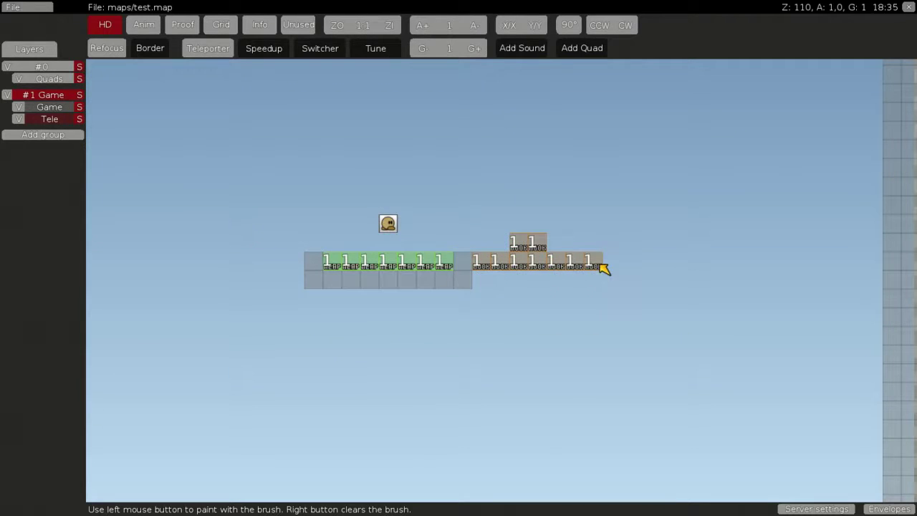
right_click(604, 268)
click(604, 242)
drag(518, 243, 532, 251)
right_click(533, 252)
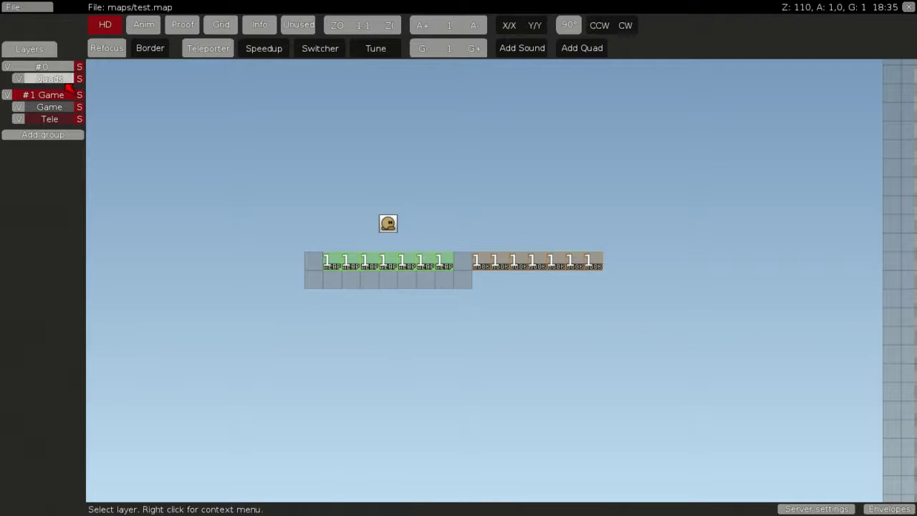
click(61, 107)
Copy the lower floor row to extend the Game-layer floor under the HOOK tiles, adding a block at its right end
drag(467, 279, 313, 281)
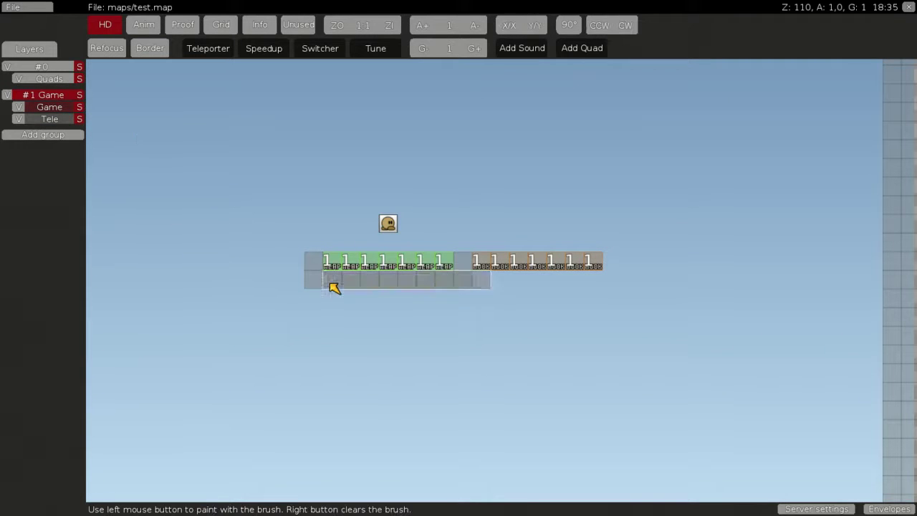
right_click(473, 279)
click(618, 278)
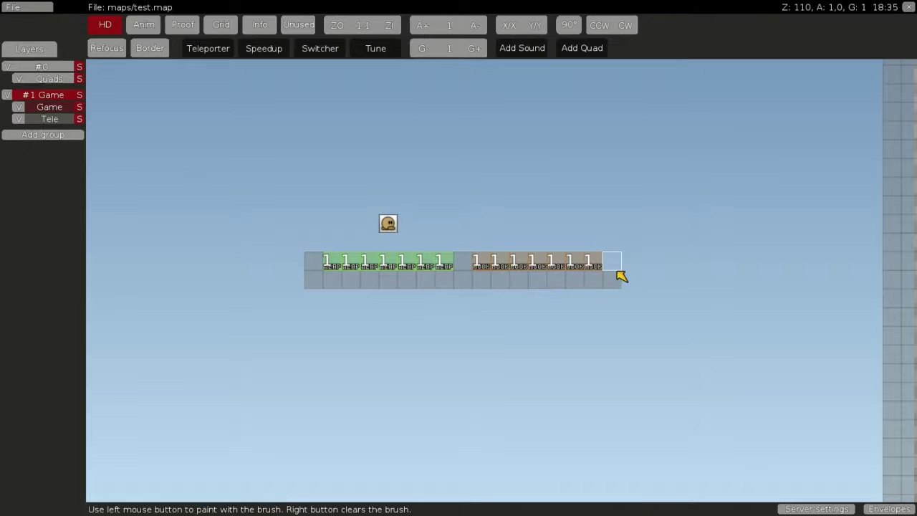
right_click(619, 280)
click(620, 262)
right_click(516, 267)
Place a lone solid tile below the platform on the Game layer
mouse_move(516, 266)
middle_down()
mouse_move(446, 260)
mouse_move(272, 169)
middle_up()
click(55, 120)
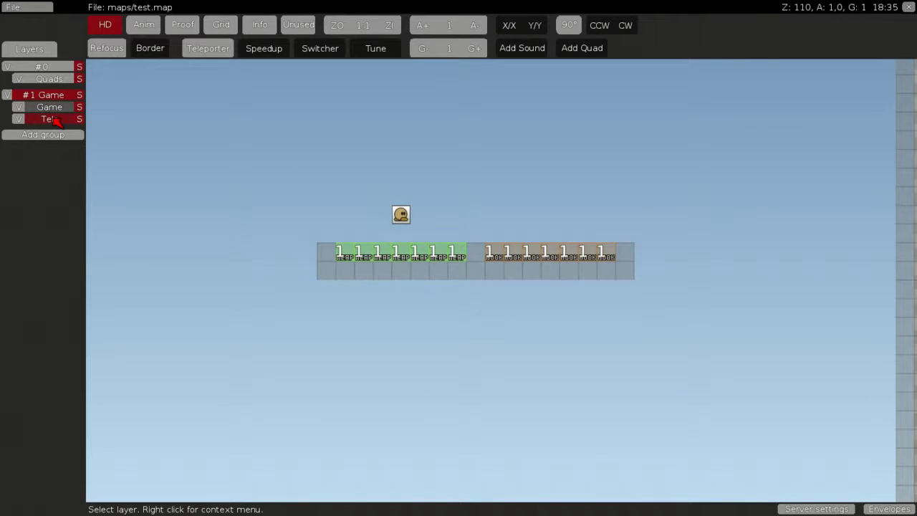
click(51, 111)
click(476, 273)
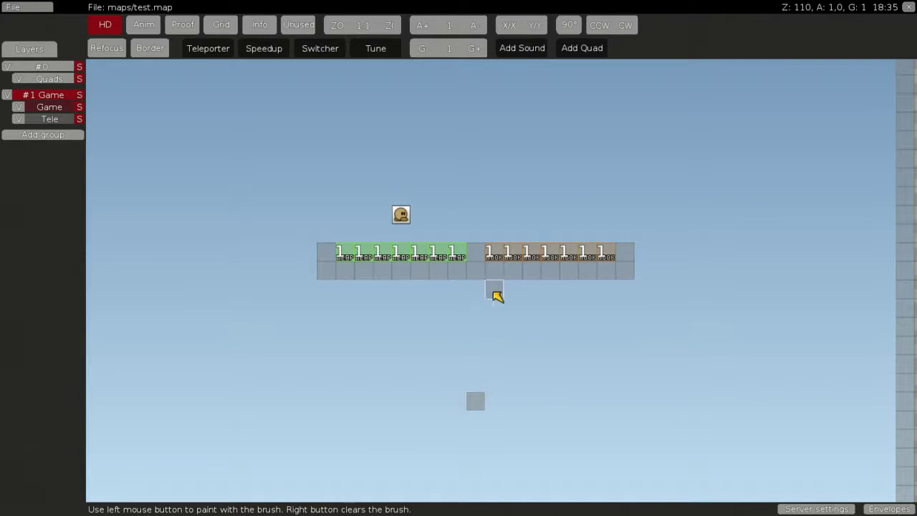
right_click(497, 296)
On the Tele layer, paint a number-1 TO teleporter destination tile just above the lone block
key(space)
click(49, 119)
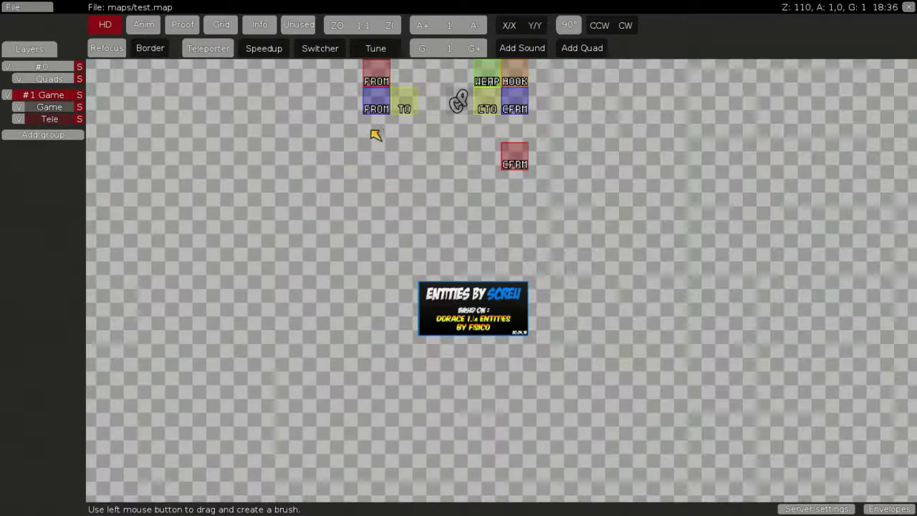
click(407, 106)
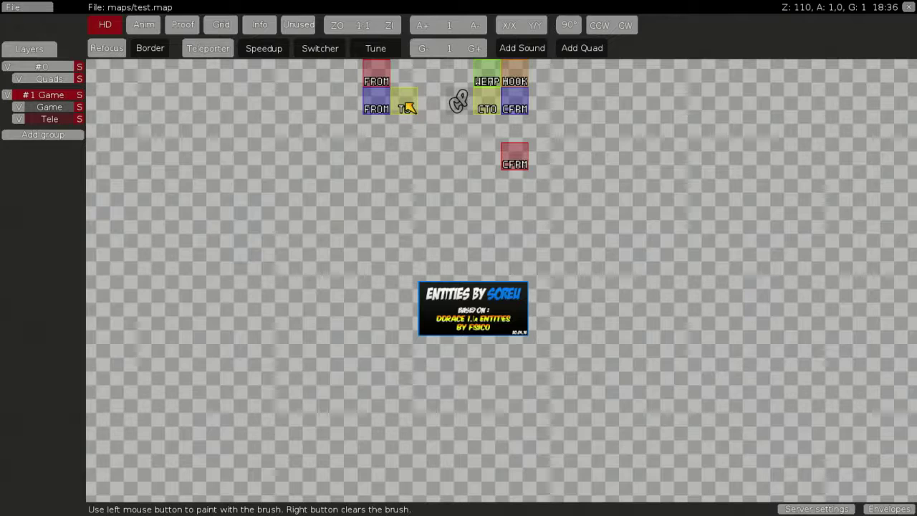
key(space)
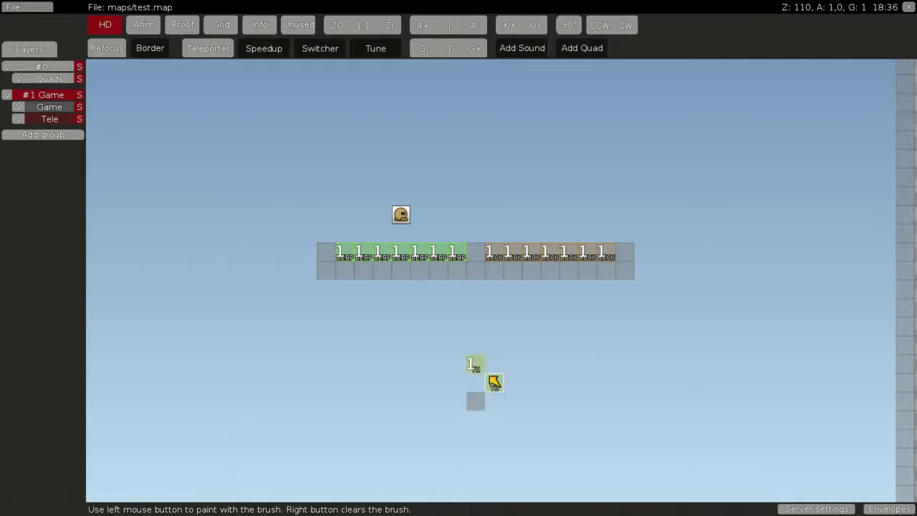
middle_drag(495, 382, 432, 322)
right_click(602, 321)
middle_drag(373, 231, 682, 347)
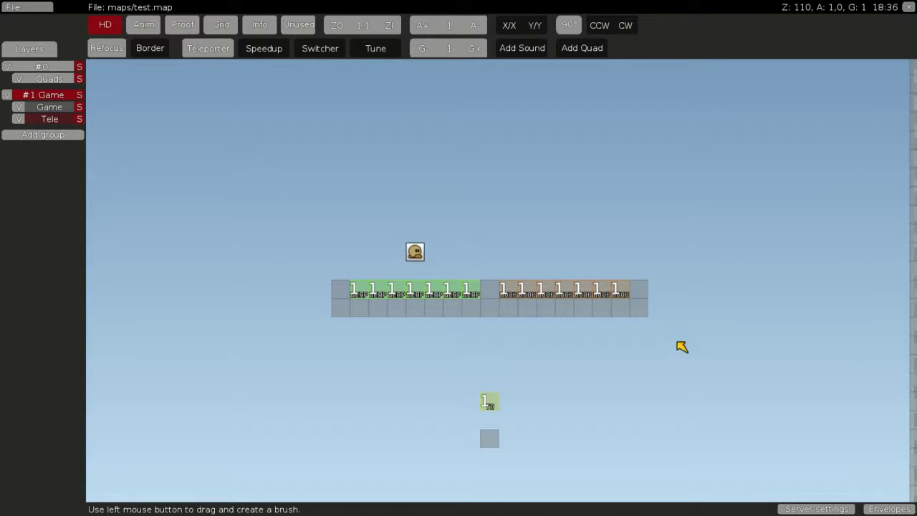
Switch to the running game and reload the map with the rcon 'reload' command
key(ctrl+shift+e)
key(F2)
text(reload)
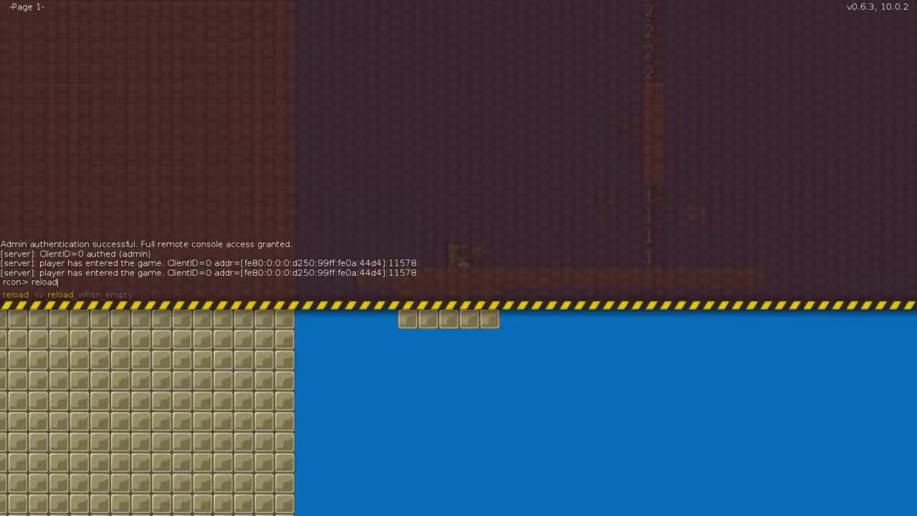
key(Return)
key(F2)
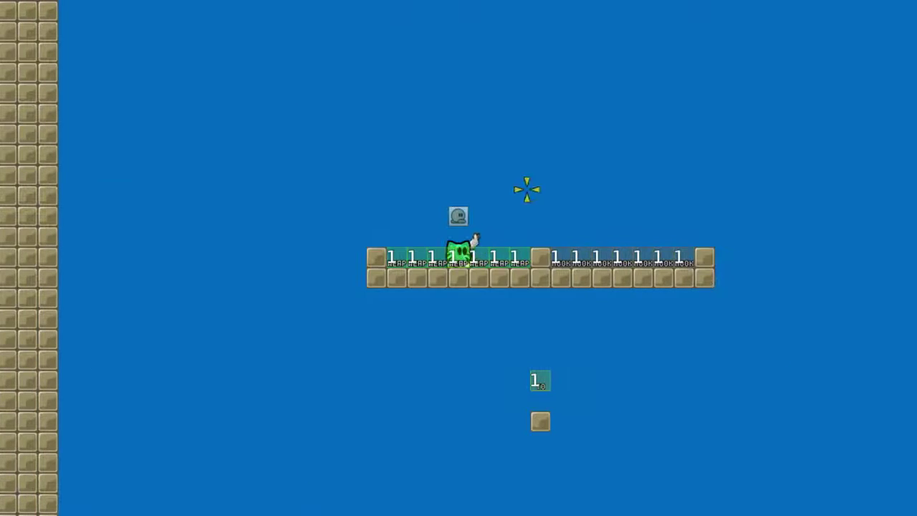
Jump off and around the platform, hammering and hooking it to land back on top
key(d)
key(space)
key(a)
key(space)
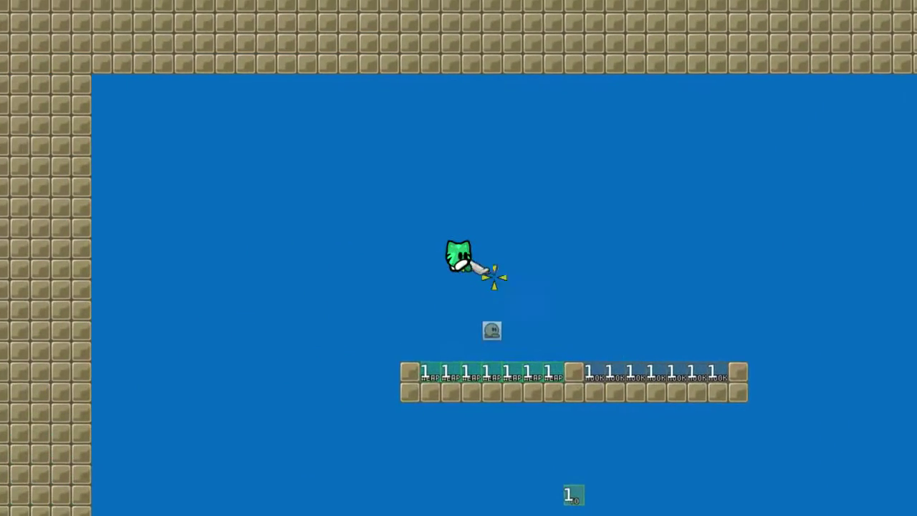
key(d)
key(space)
key(a)
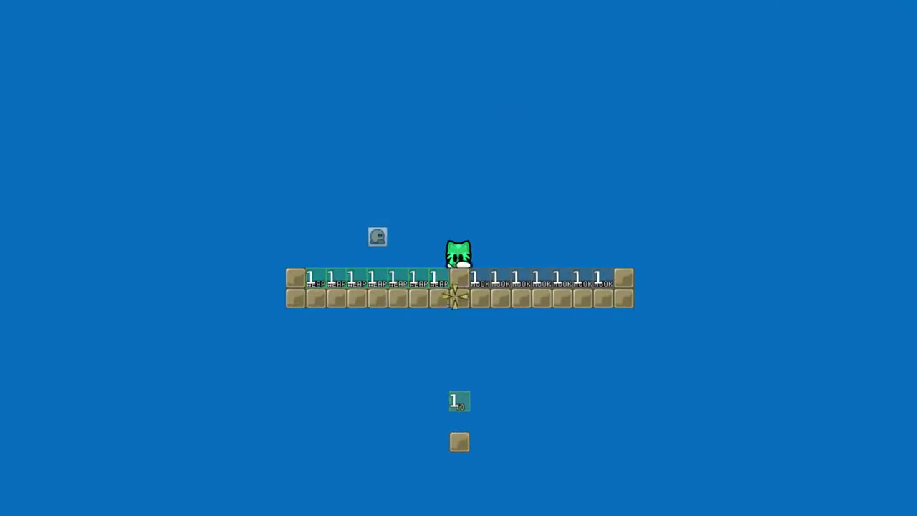
key(space)
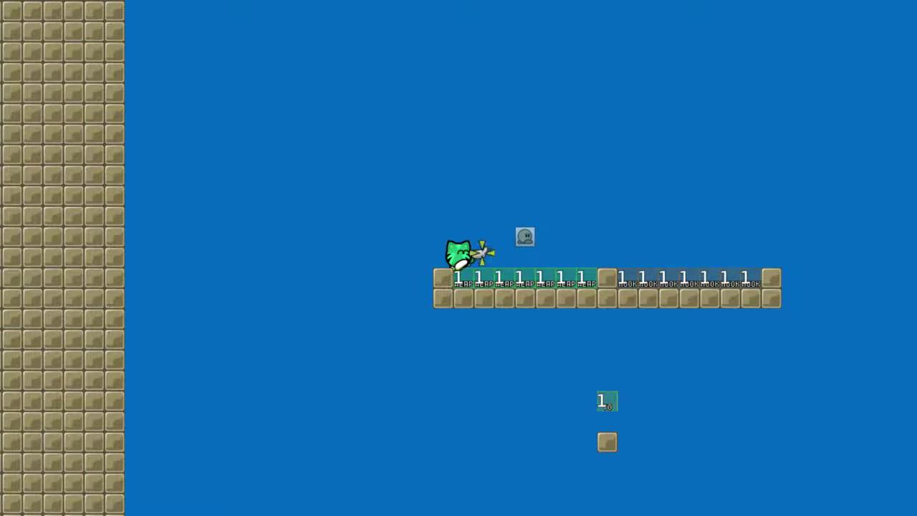
key(d)
key(space)
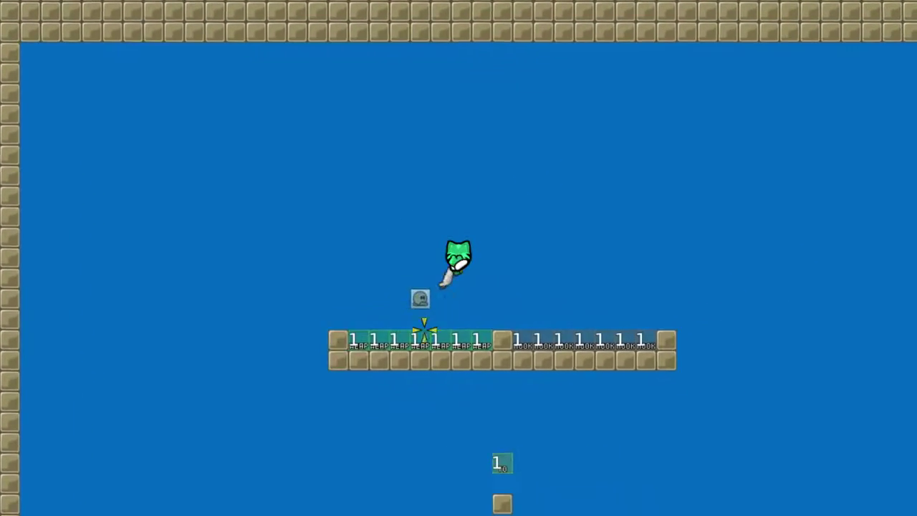
right_click(354, 212)
key(a)
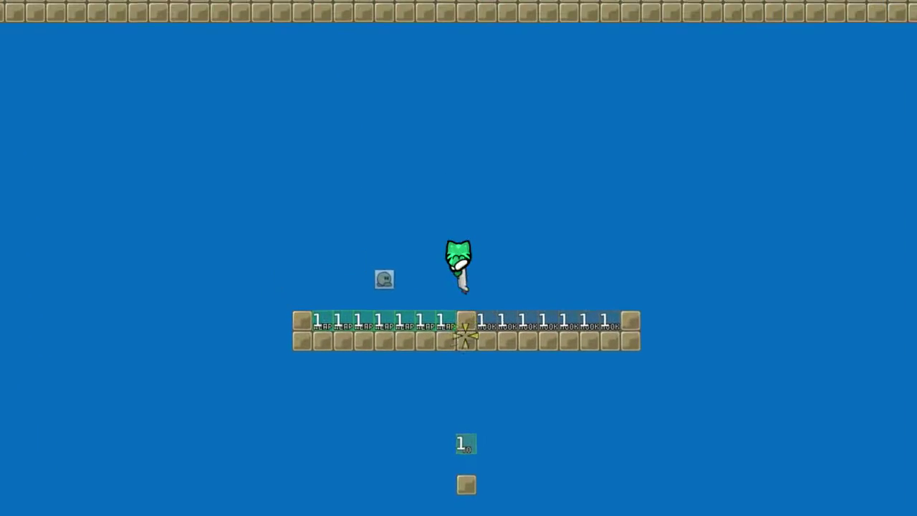
key(space)
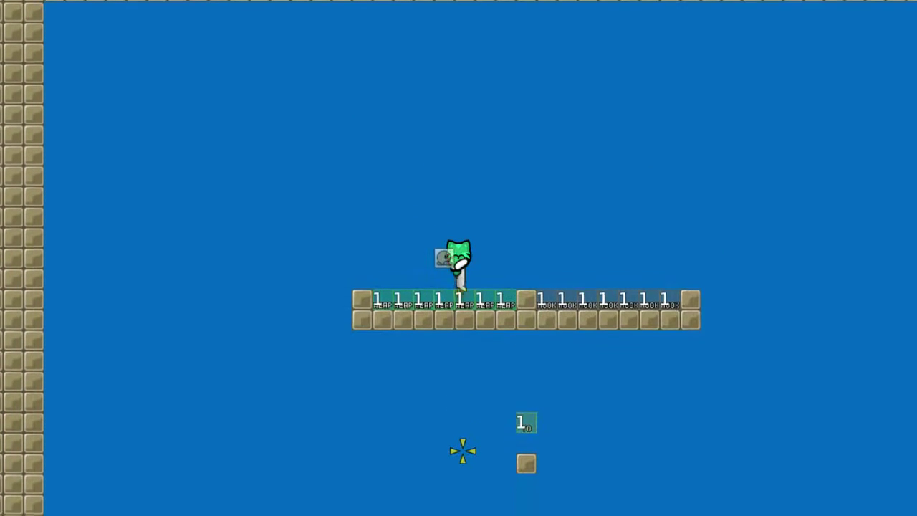
click(434, 445)
key(space)
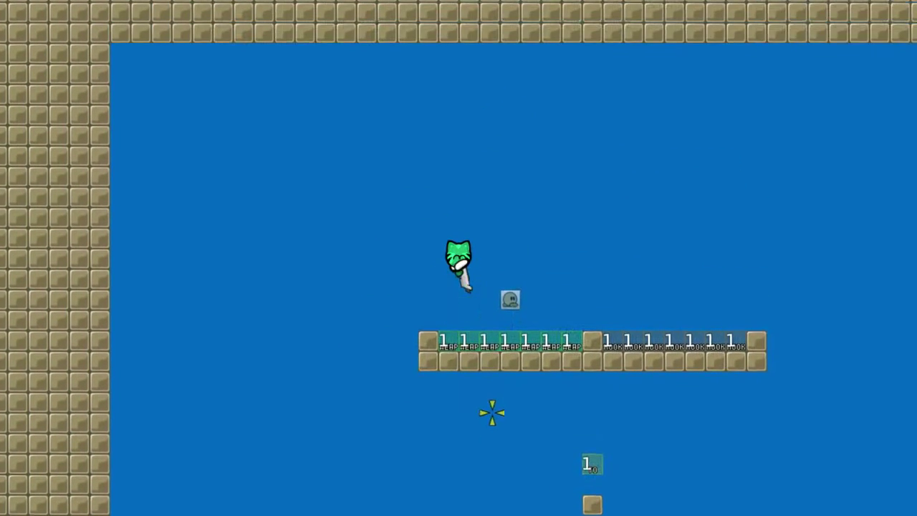
right_click(399, 427)
key(a)
right_click(469, 434)
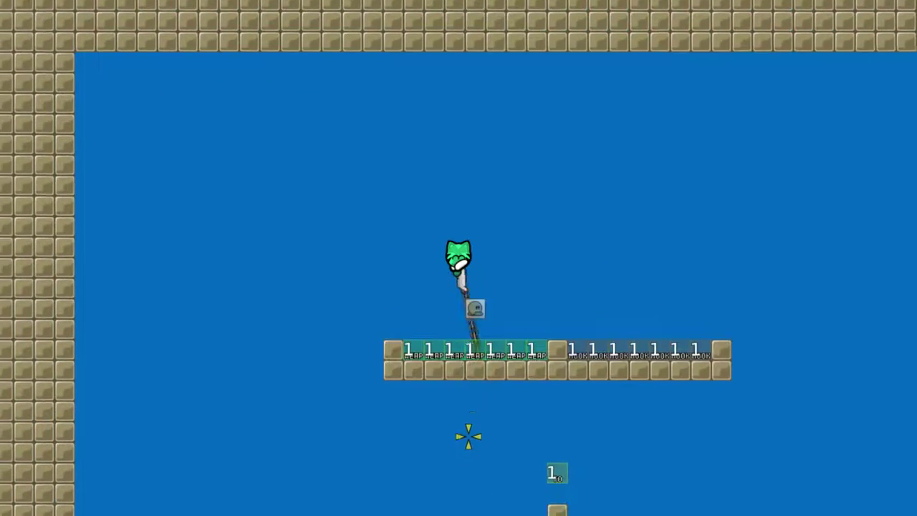
Hop back and forth across the platform, firing hooks down-left and the gun downward
key(space)
key(d)
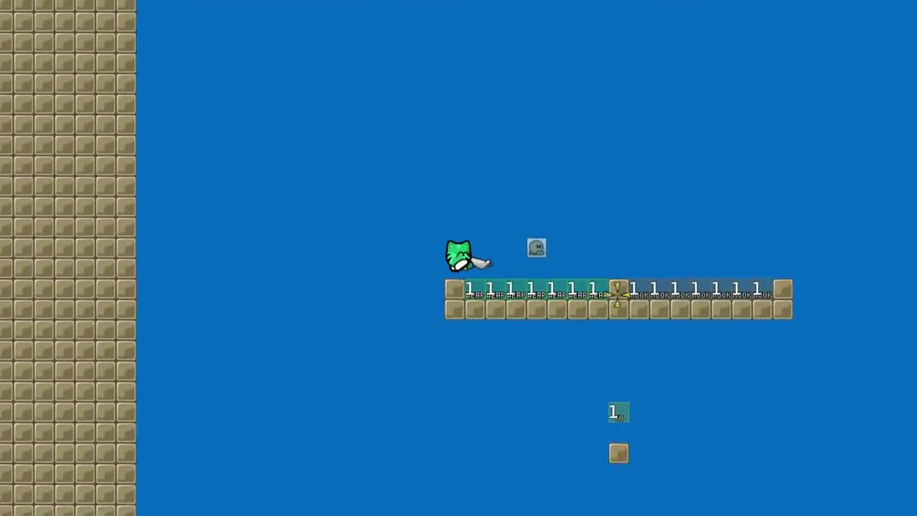
key(space)
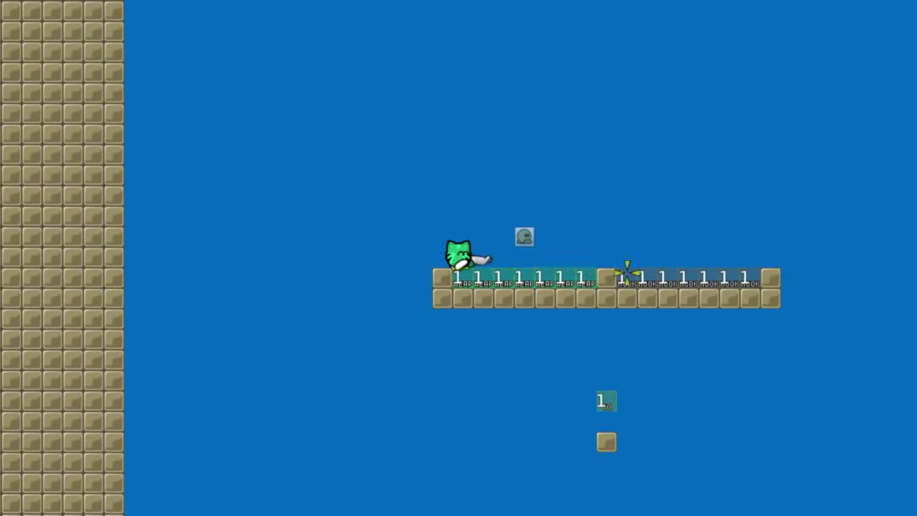
key(d)
key(space)
key(d)
key(space)
right_click(344, 406)
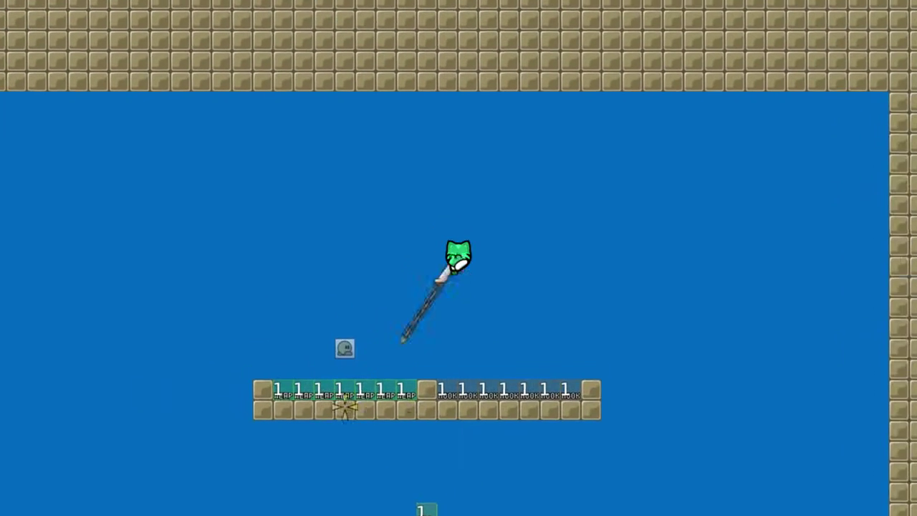
key(a)
key(space)
key(d)
key(a)
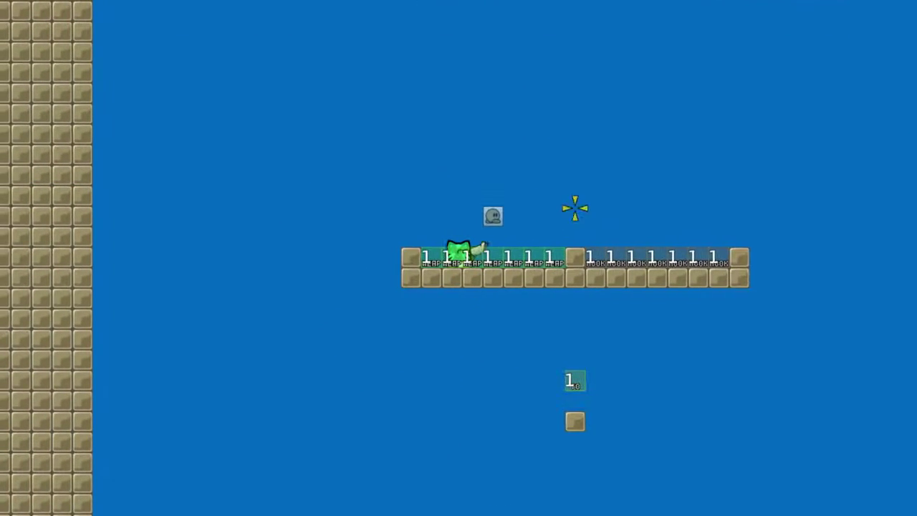
key(d)
key(space)
right_click(375, 415)
key(space)
click(438, 440)
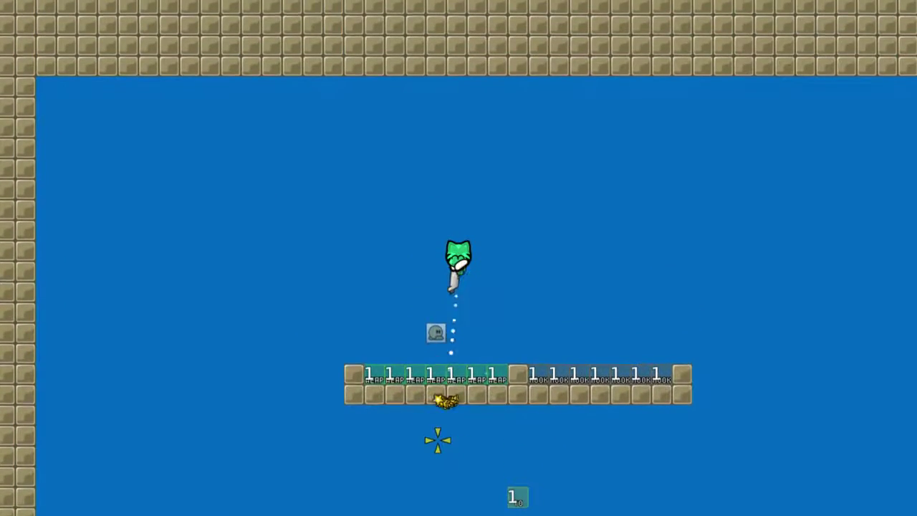
Hook the small block below the platform, then fire a hook leftward along the platform
key(d)
key(space)
key(d)
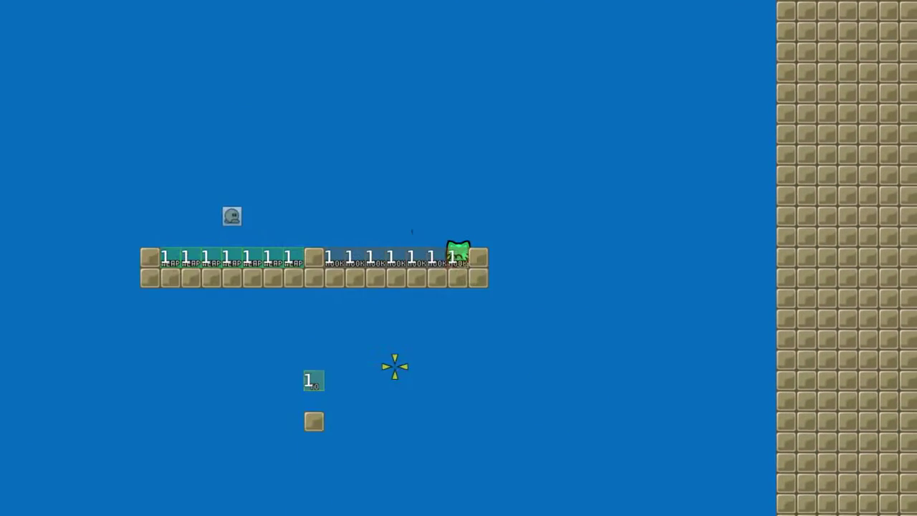
key(a)
key(space)
key(d)
key(space)
right_click(445, 398)
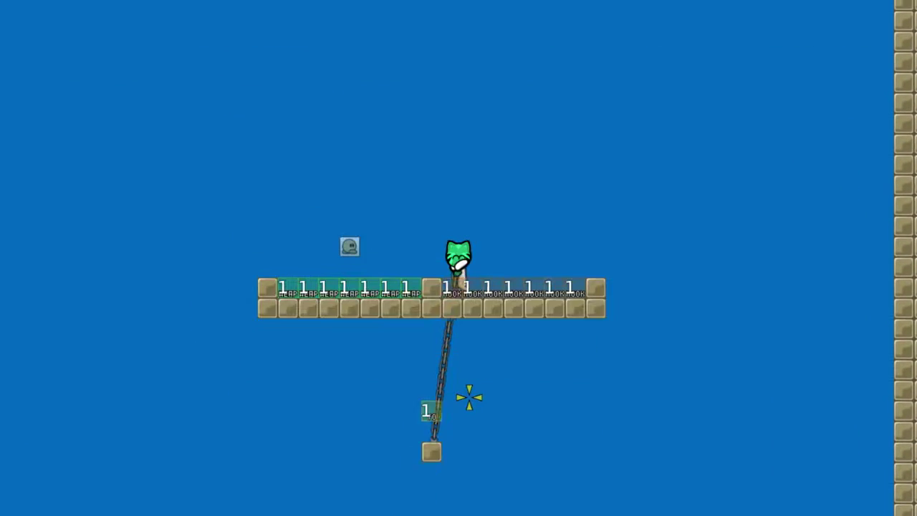
key(d)
key(space)
right_click(429, 390)
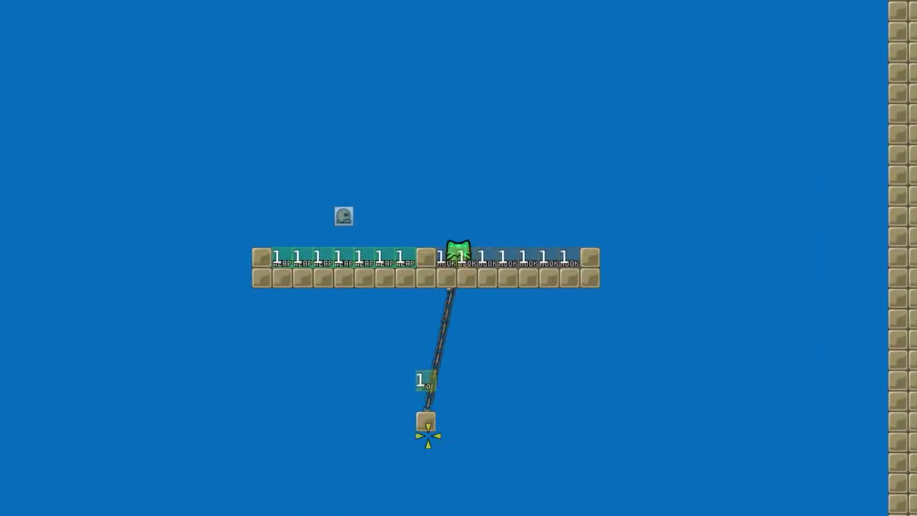
click(428, 434)
key(d)
key(space)
key(a)
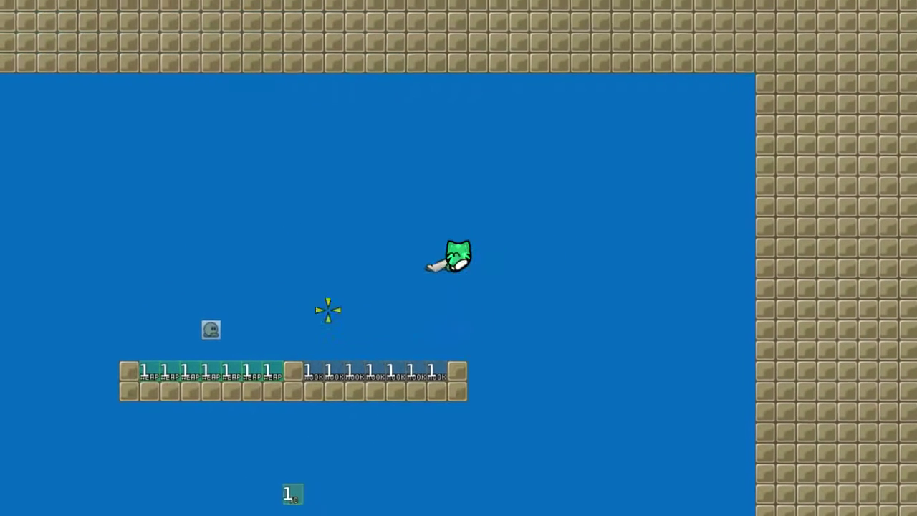
right_click(285, 287)
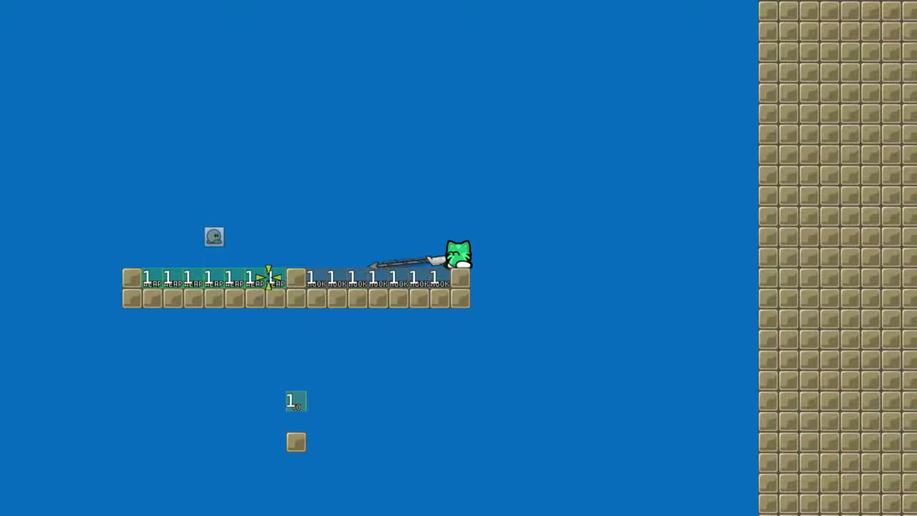
Fire hooks into the HOOK teleport tiles to check the hook exits at the destination below
key(a)
right_click(262, 250)
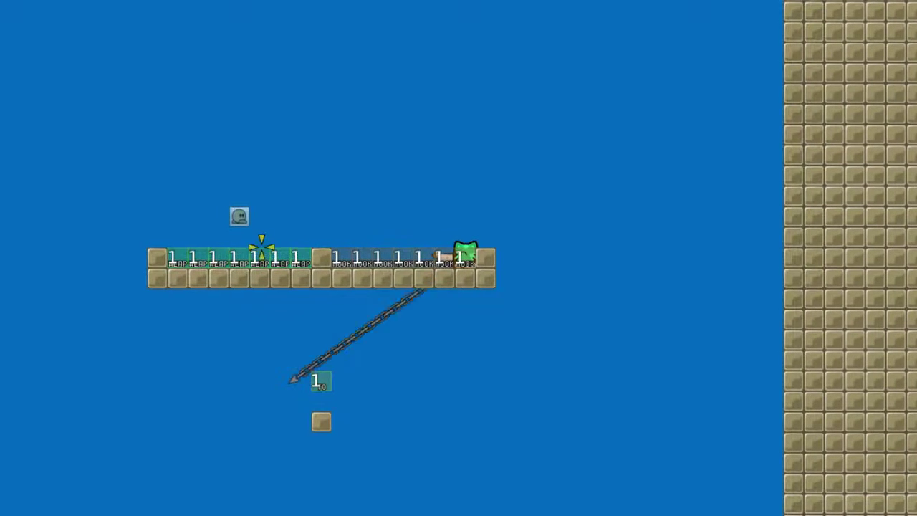
right_click(255, 249)
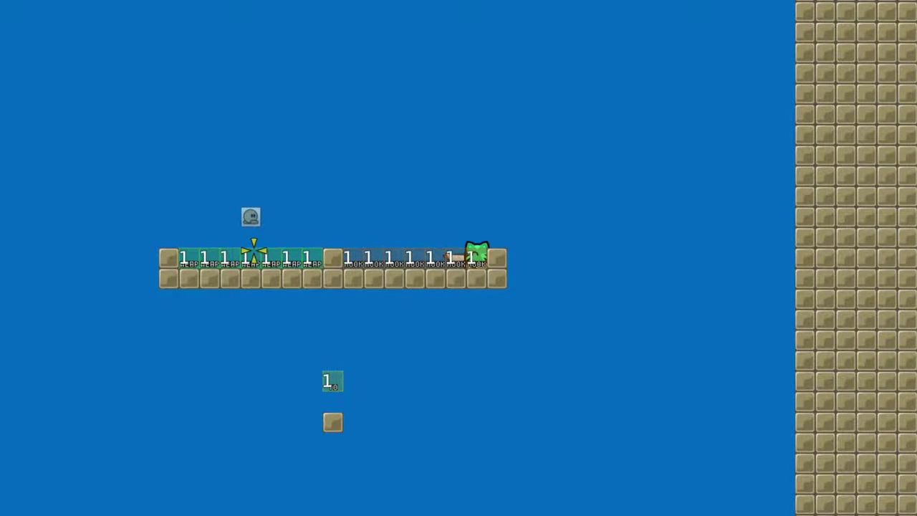
key(a)
key(space)
right_click(467, 411)
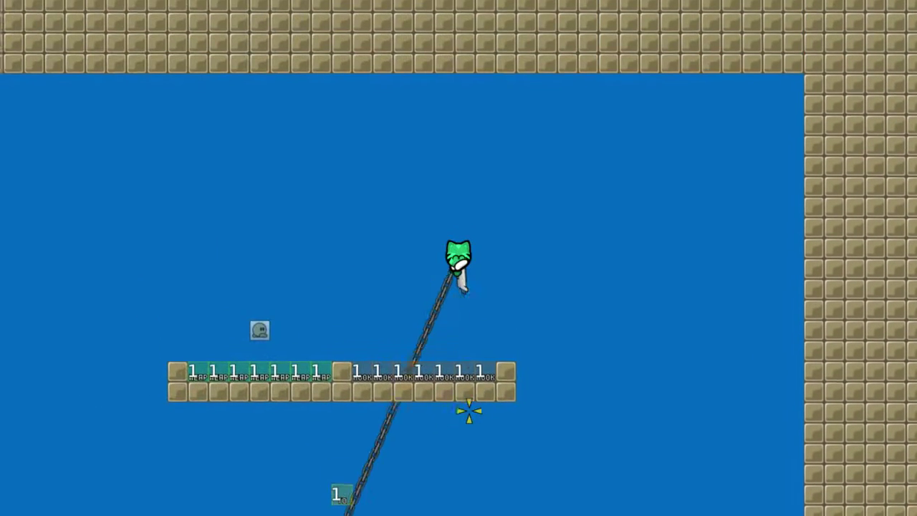
right_click(461, 414)
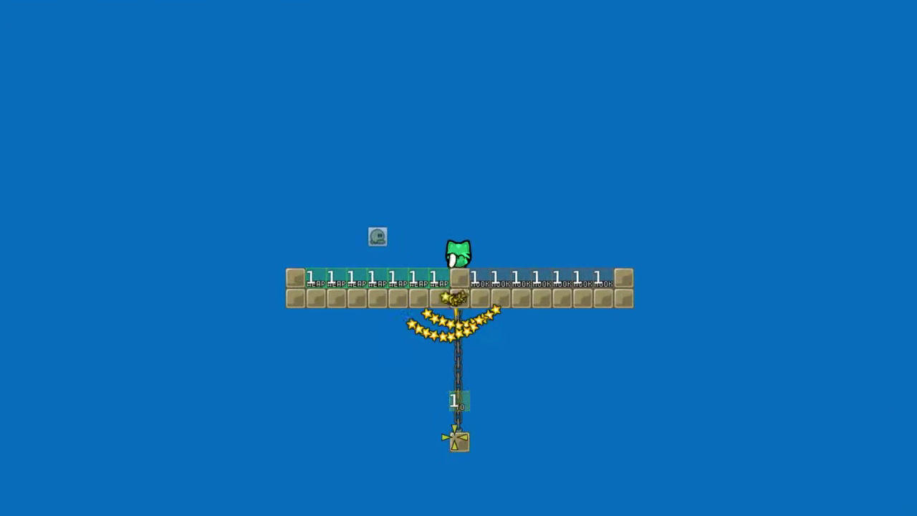
Give the tee a grenade launcher with the rcon 'grenade' command
key(F2)
text(g)
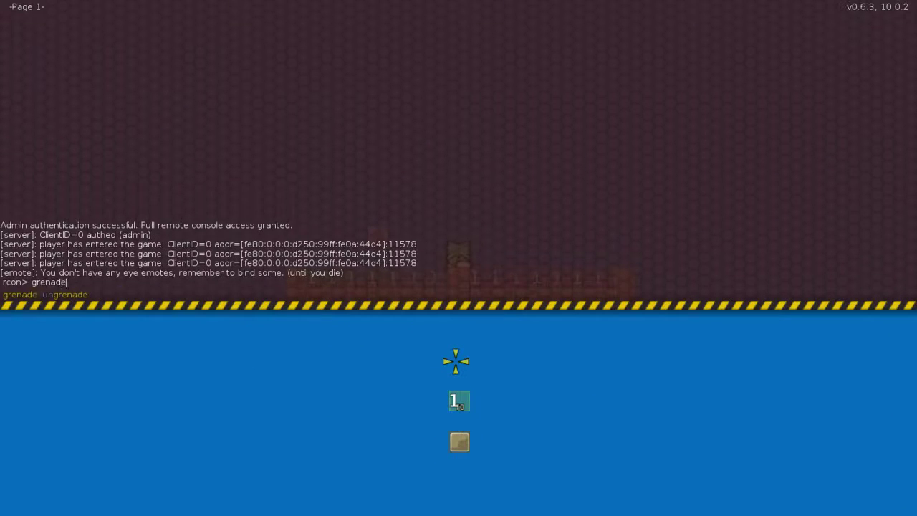
text(renade)
key(Return)
key(F2)
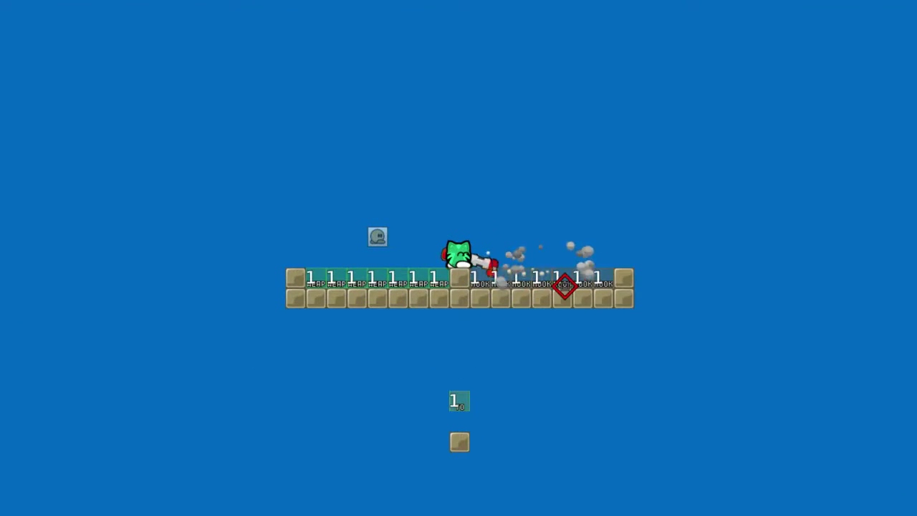
Fire grenades in several directions through the WEAP teleport tiles
right_click(449, 409)
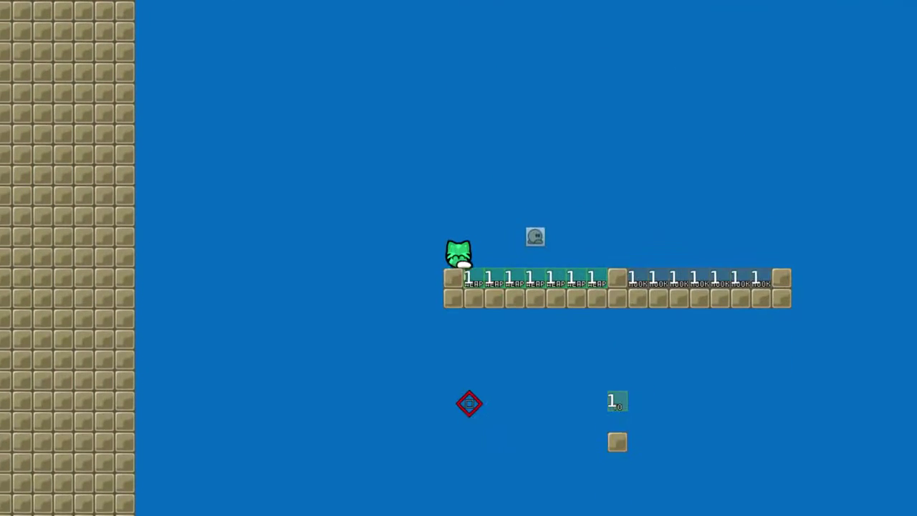
click(476, 423)
key(space)
click(545, 448)
key(a)
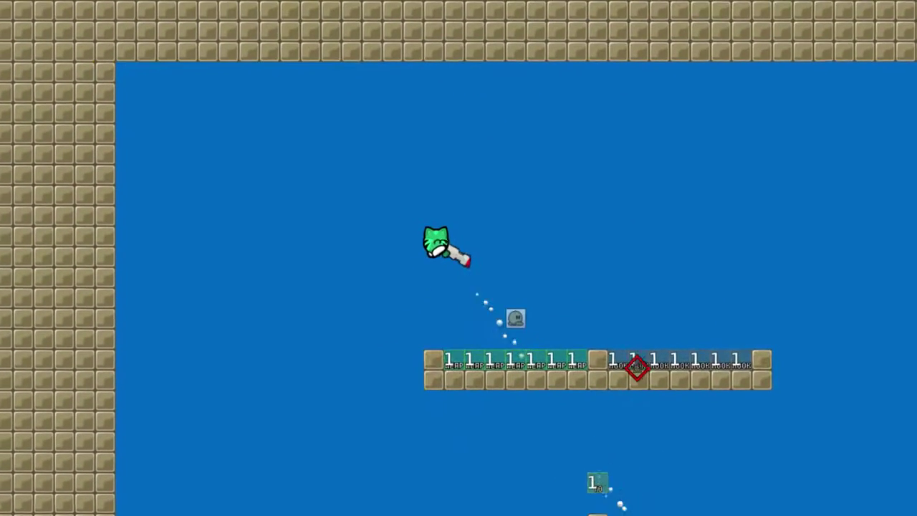
click(659, 324)
click(677, 281)
click(687, 254)
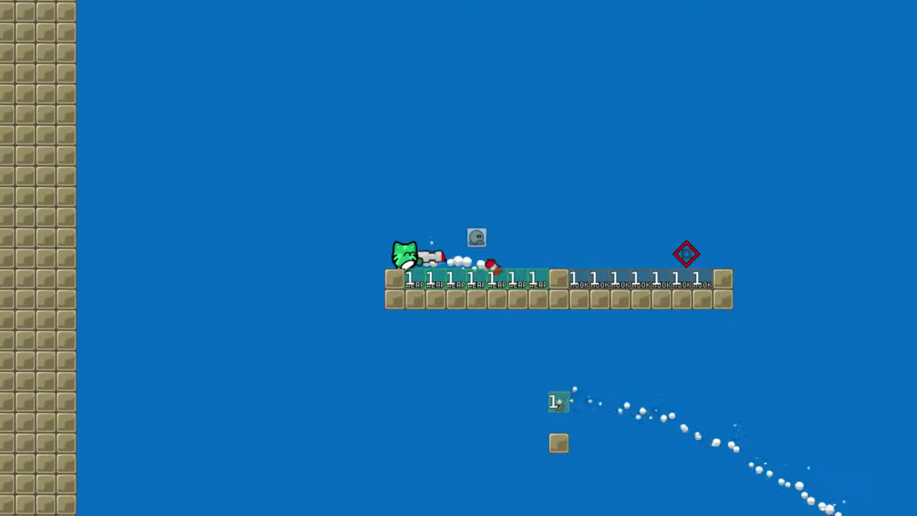
key(space)
click(468, 473)
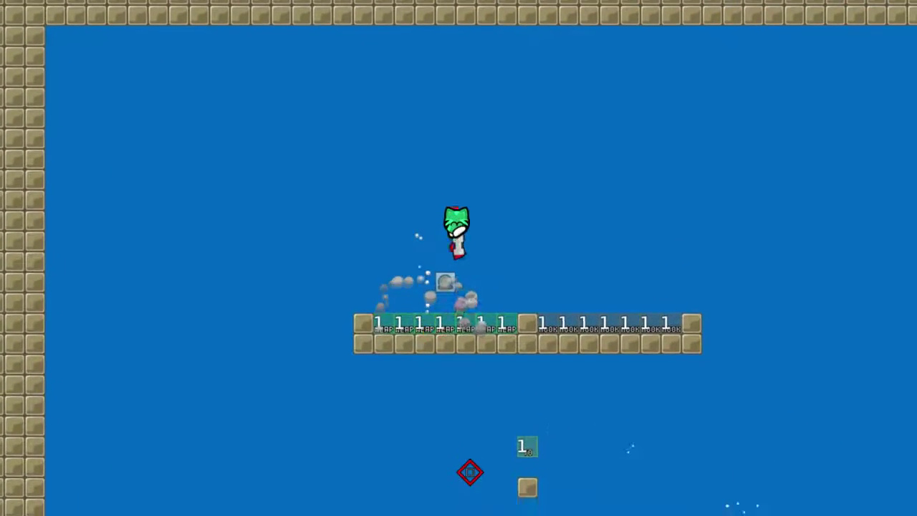
click(466, 468)
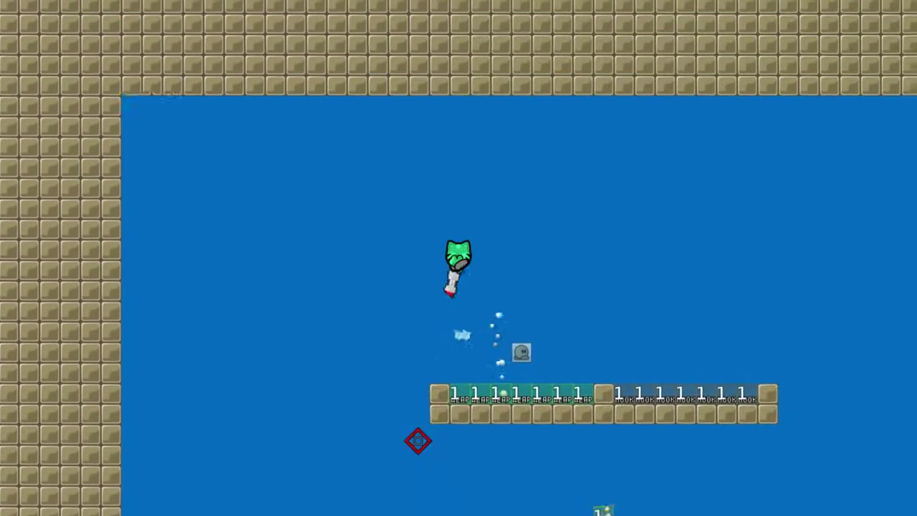
click(256, 240)
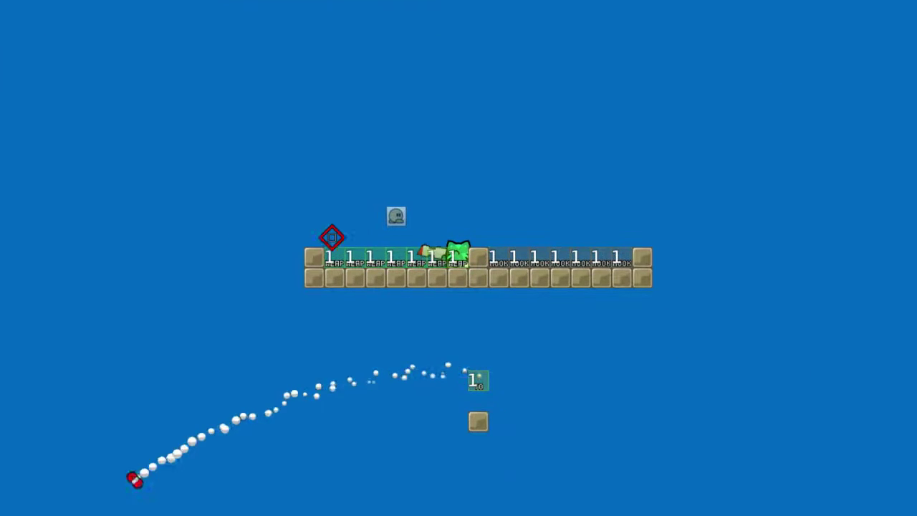
click(454, 182)
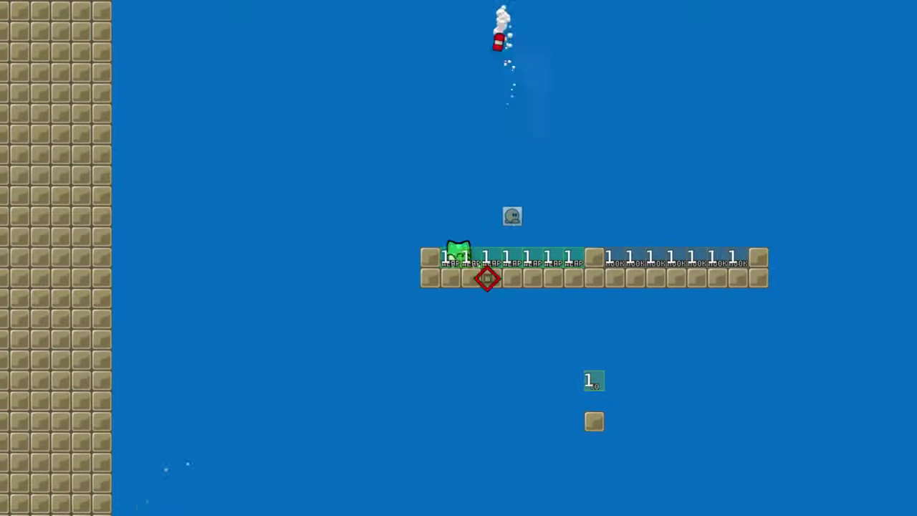
click(445, 215)
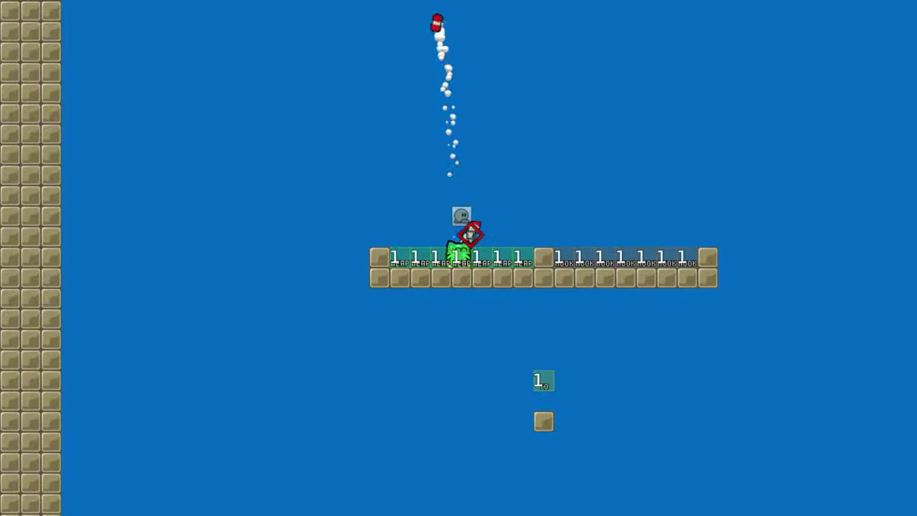
Rocket-jump with downward grenades, hooking the platform to land back on it
key(d)
key(a)
click(482, 398)
right_click(522, 409)
key(d)
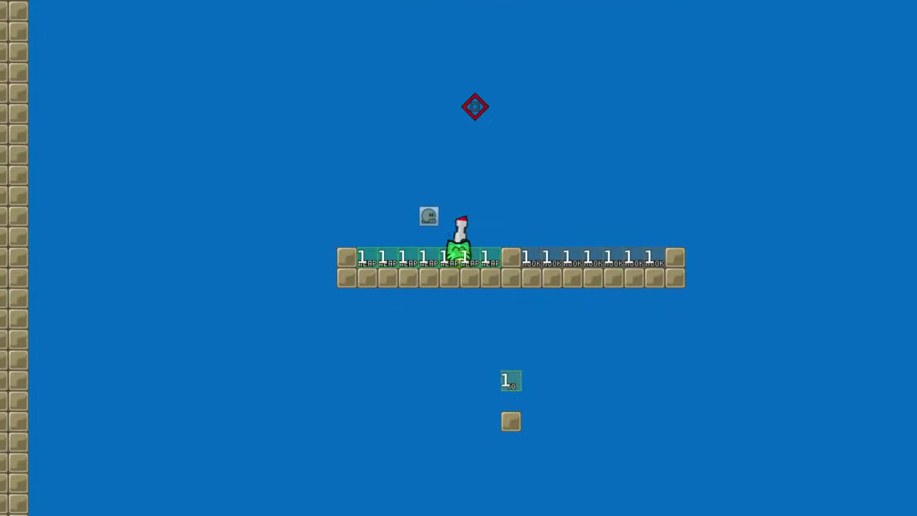
click(486, 346)
right_click(553, 430)
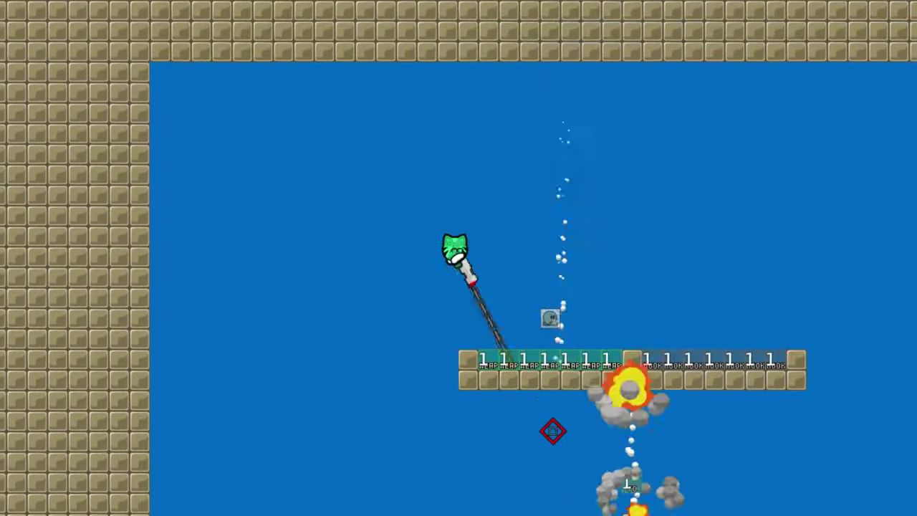
click(527, 372)
key(a)
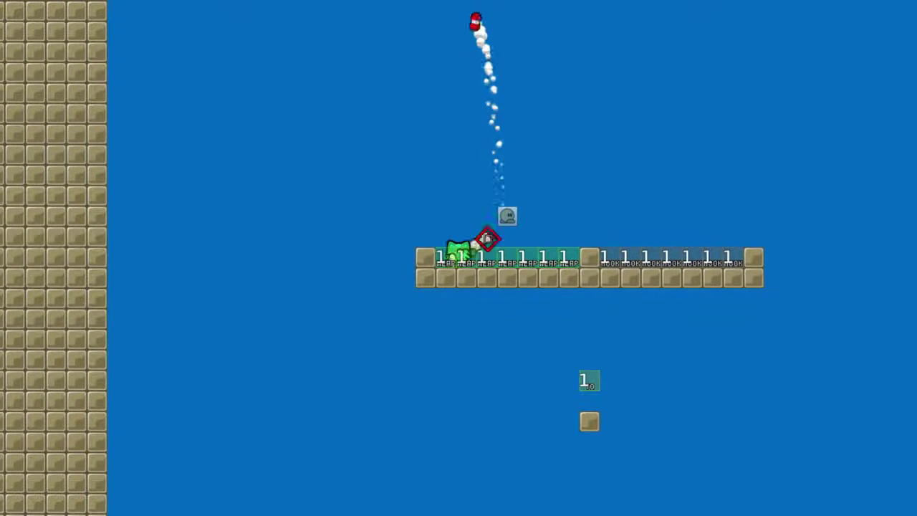
Hook the lower block and the platform again, then return to the editor's tile picker for test.map
click(485, 340)
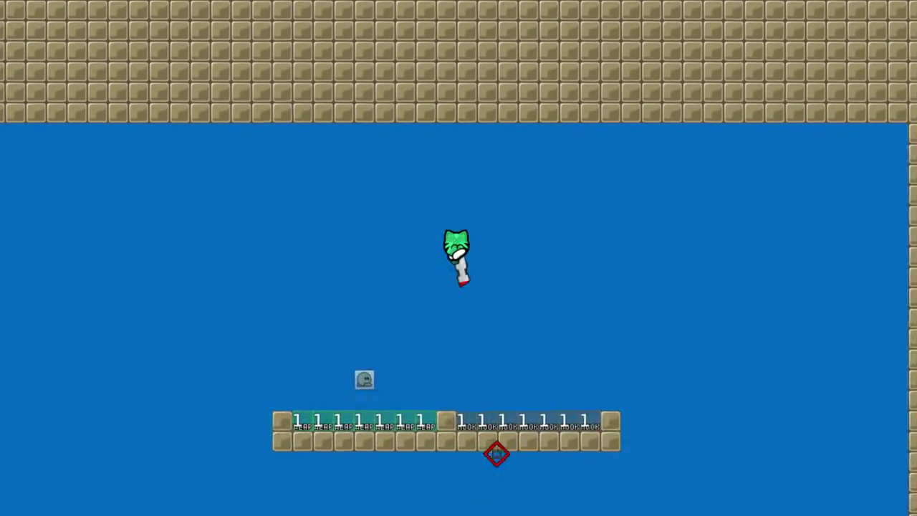
key(a)
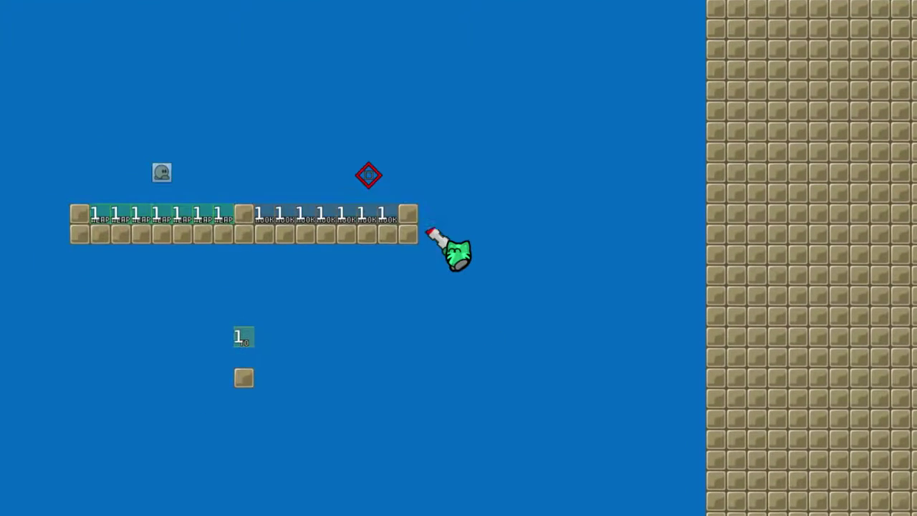
right_click(453, 475)
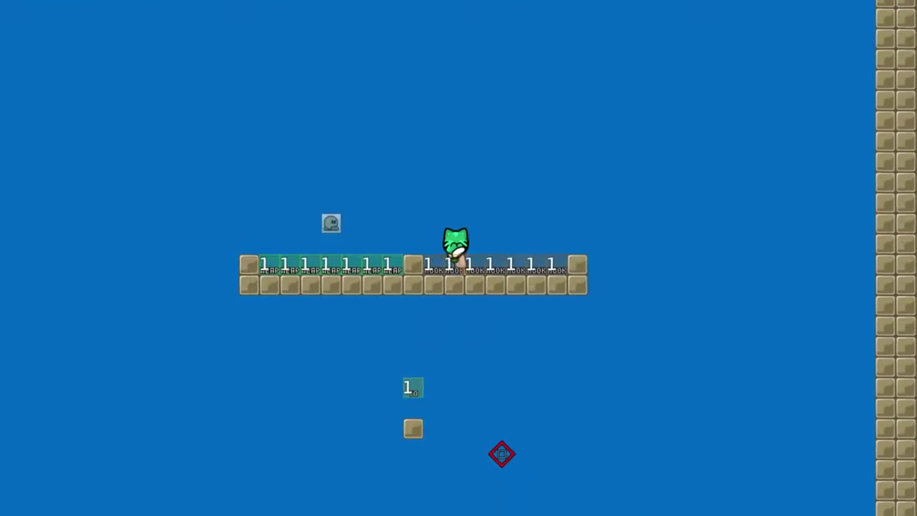
right_click(485, 458)
key(space)
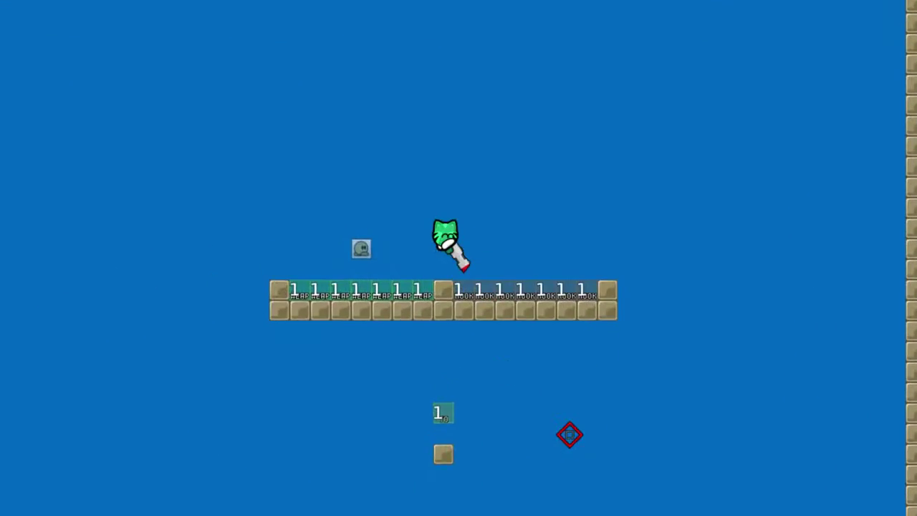
right_click(545, 435)
key(a)
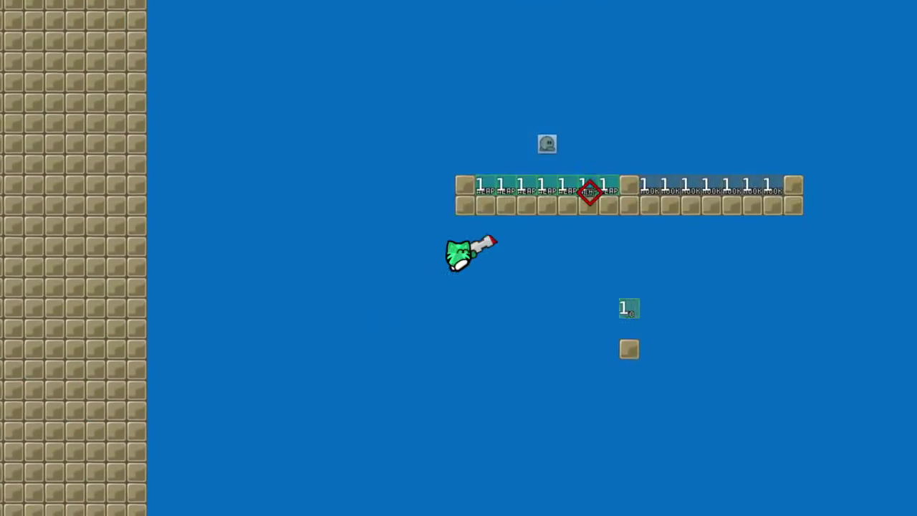
key(d)
right_click(518, 229)
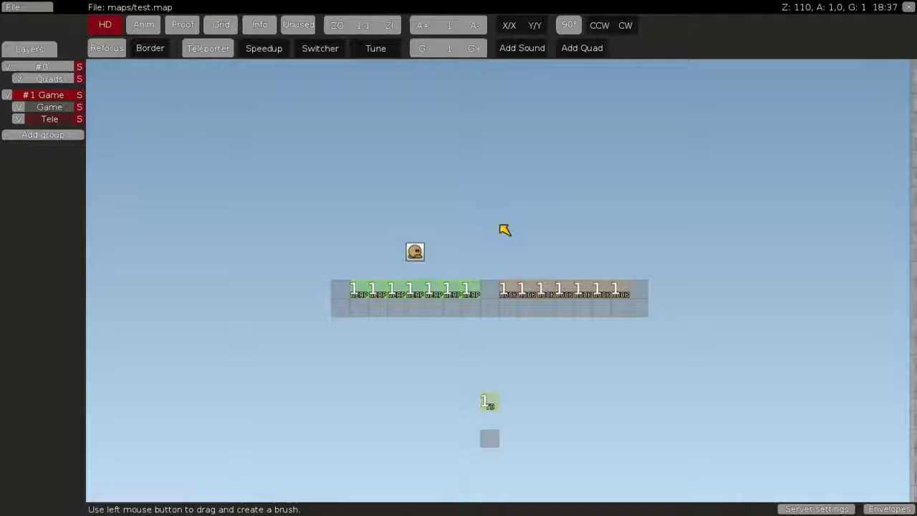
key(ctrl+shift+e)
key(space)
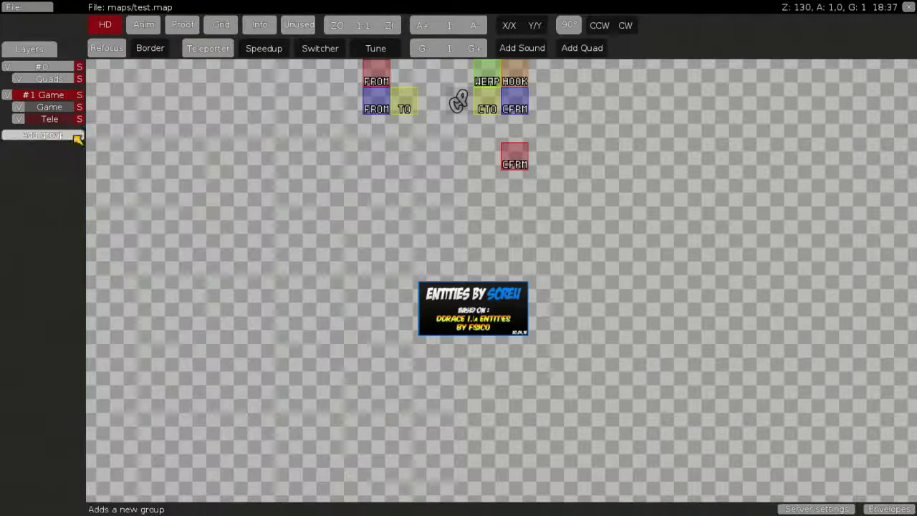
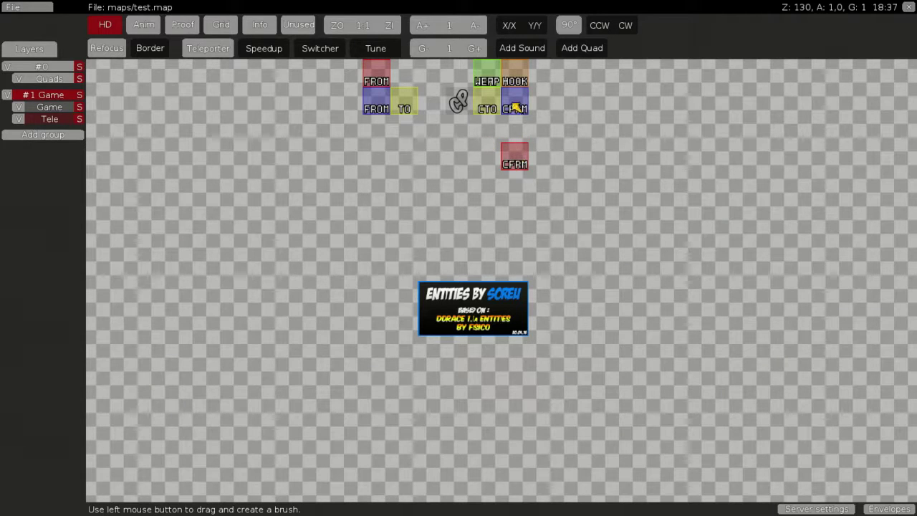
Zoom out and pan the editor view until the map border and teleporter platform are visible
scroll(456, 363, up, 3)
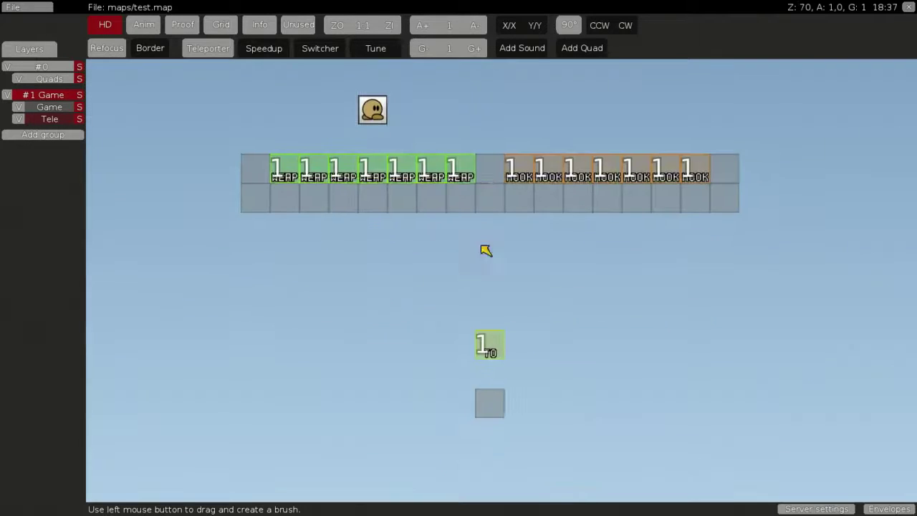
scroll(486, 250, down, 2)
middle_drag(545, 402, 679, 240)
scroll(596, 240, down, 1)
middle_drag(576, 386, 510, 334)
Start an in-game test of test.map and hook the platform and its end block
key(ctrl+shift+e)
key(a)
right_click(422, 148)
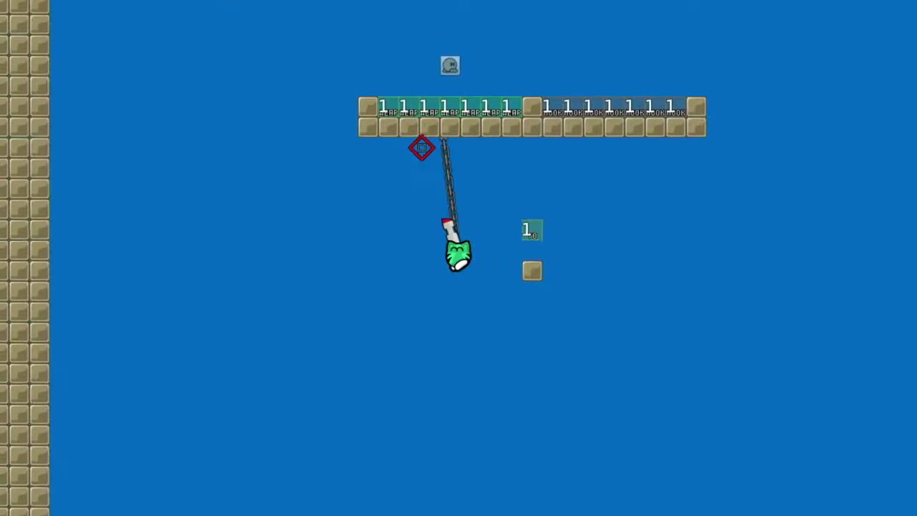
right_click(522, 154)
key(d)
key(space)
Jump around and over the platform, then fire a grenade at the wall
key(space)
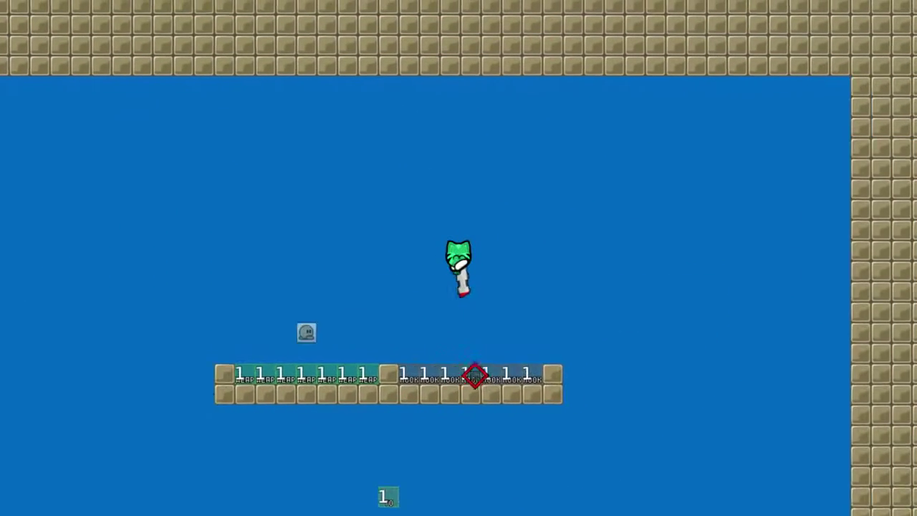
right_click(401, 356)
key(a)
key(space)
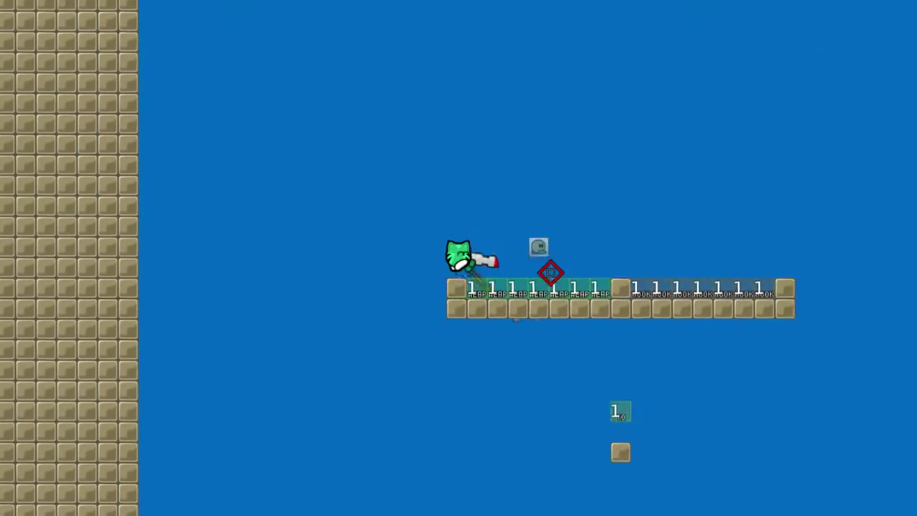
key(d)
key(a)
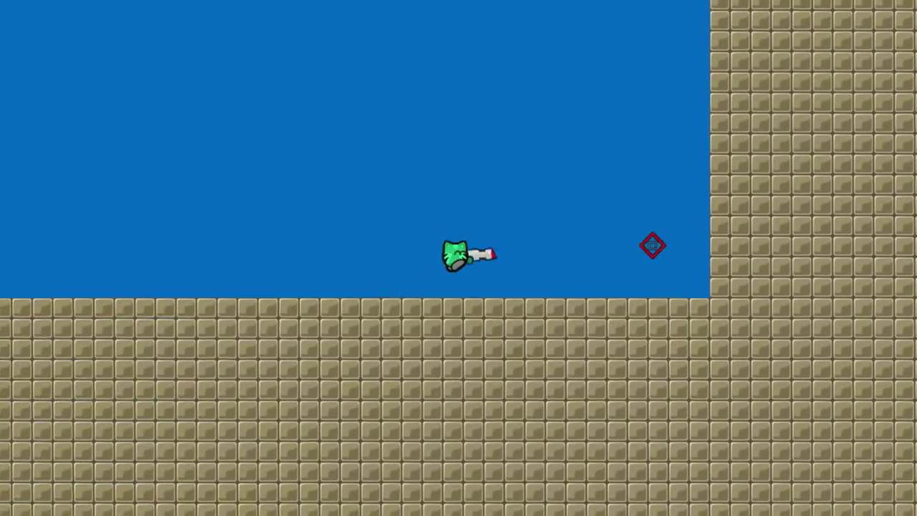
key(d)
key(space)
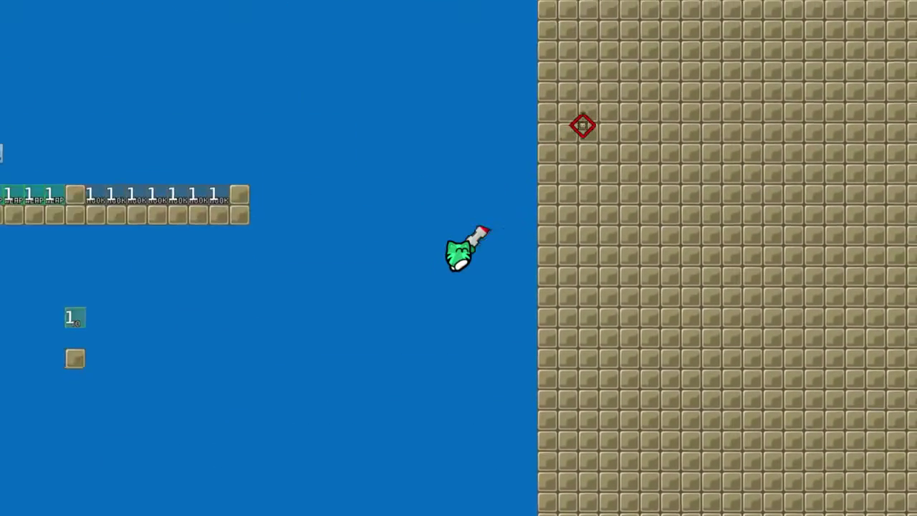
click(638, 279)
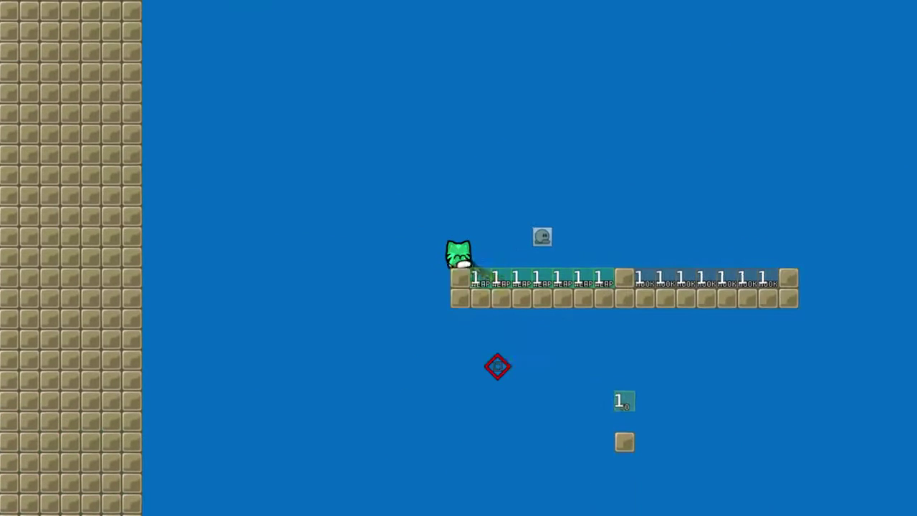
Dash right and hook, then return to the editor and open the #1 Game group's options
key(d)
right_click(350, 220)
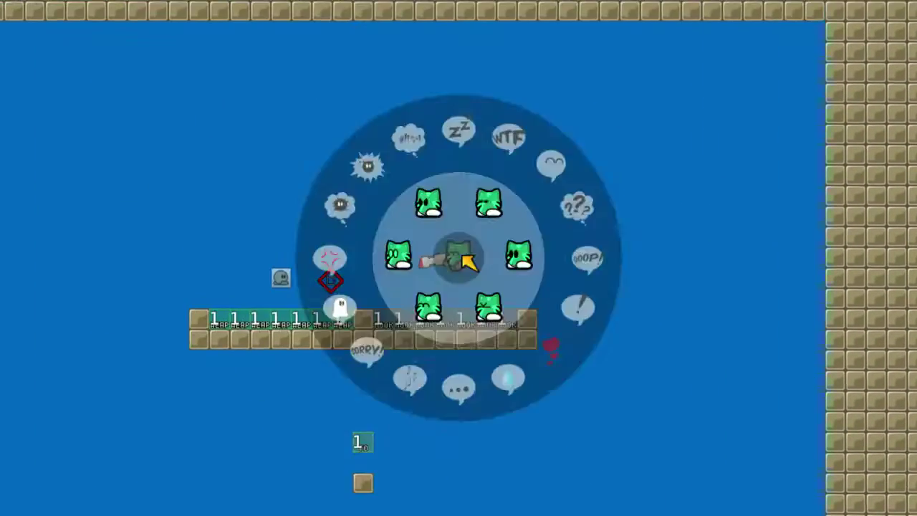
key(ctrl+e)
right_click(29, 99)
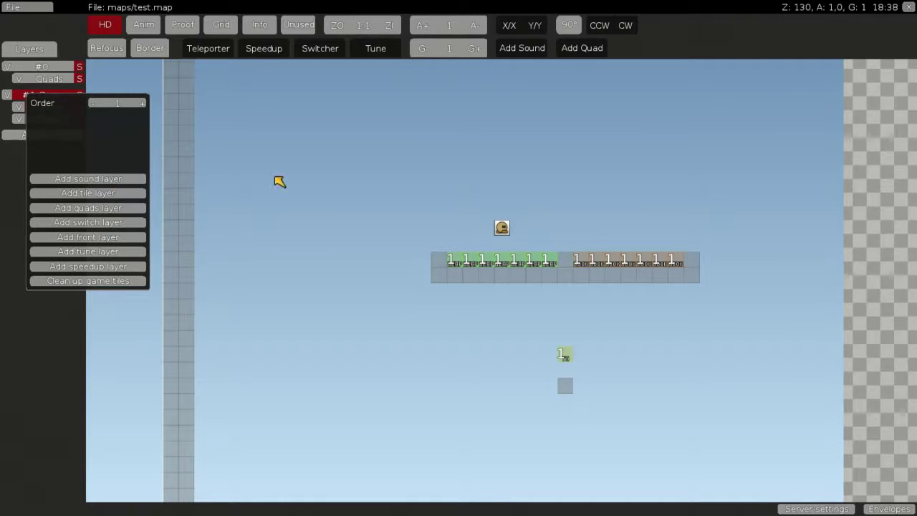
Close the Game group popup, then zoom out and pan to center the map
click(617, 210)
scroll(436, 184, down, 1)
middle_drag(436, 184, 756, 294)
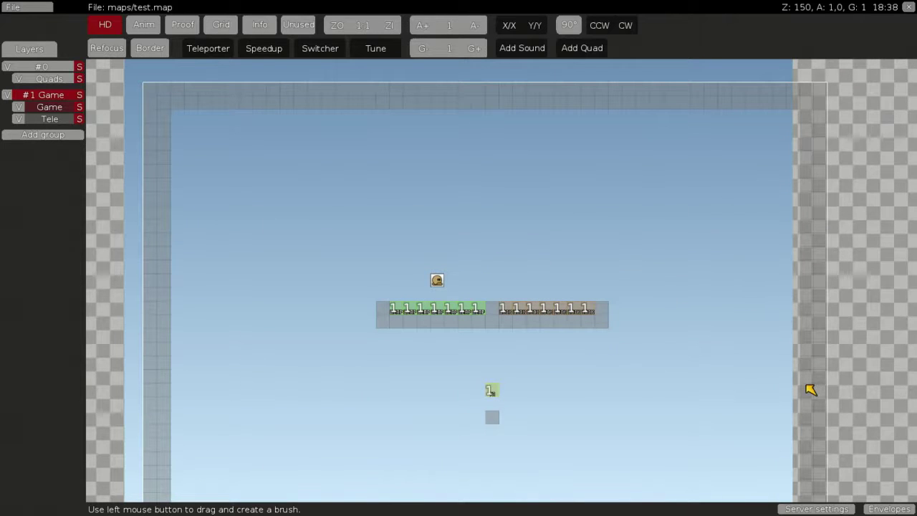